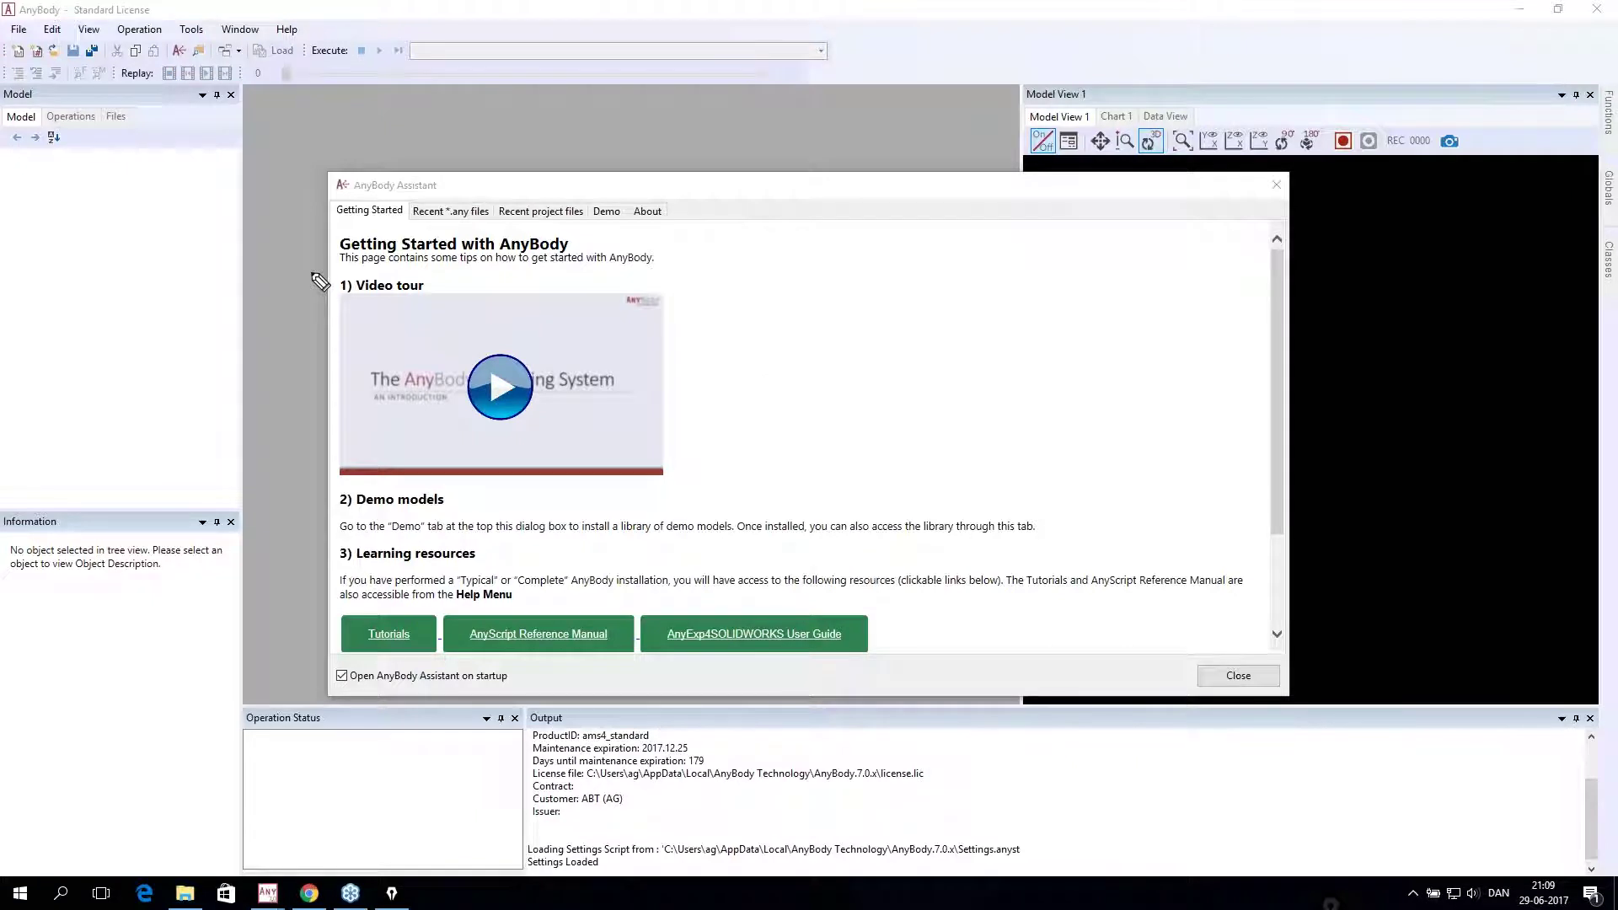
- Close the AnyBody Assistant start-up window
{"action": "mouse_move", "coordinate": [312, 273]}
{"action": "left_mouse_down"}
{"action": "mouse_move", "coordinate": [697, 278]}
{"action": "mouse_move", "coordinate": [749, 469]}
{"action": "mouse_move", "coordinate": [589, 504]}
{"action": "mouse_move", "coordinate": [271, 497]}
{"action": "mouse_move", "coordinate": [291, 290]}
{"action": "mouse_move", "coordinate": [316, 274]}
{"action": "left_mouse_up"}
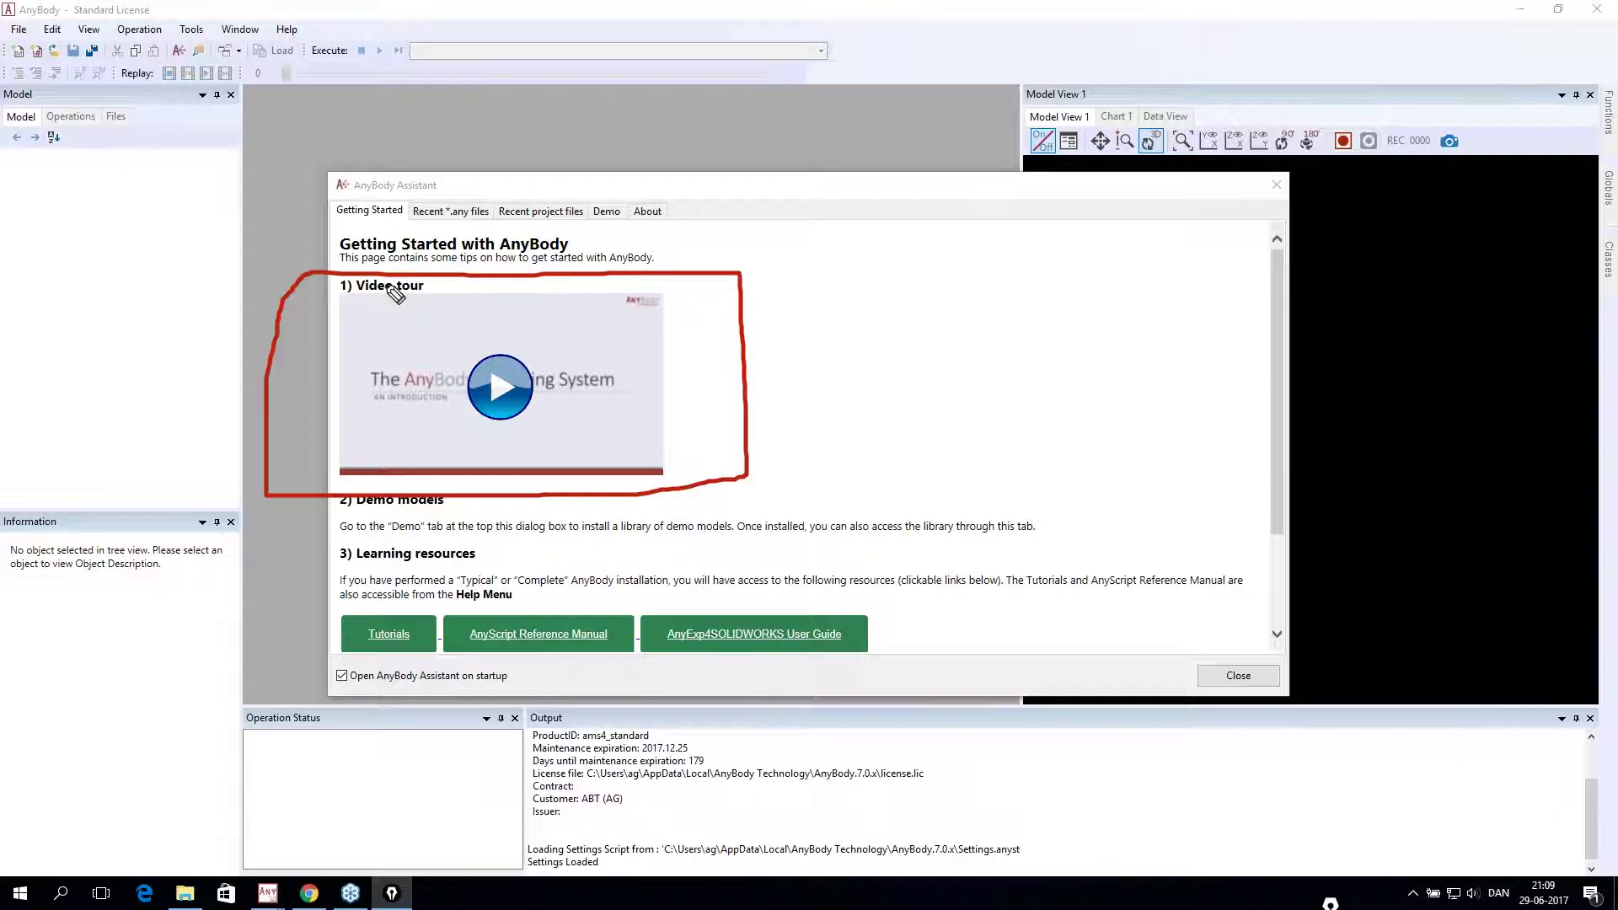
{"action": "key", "text": "Escape"}
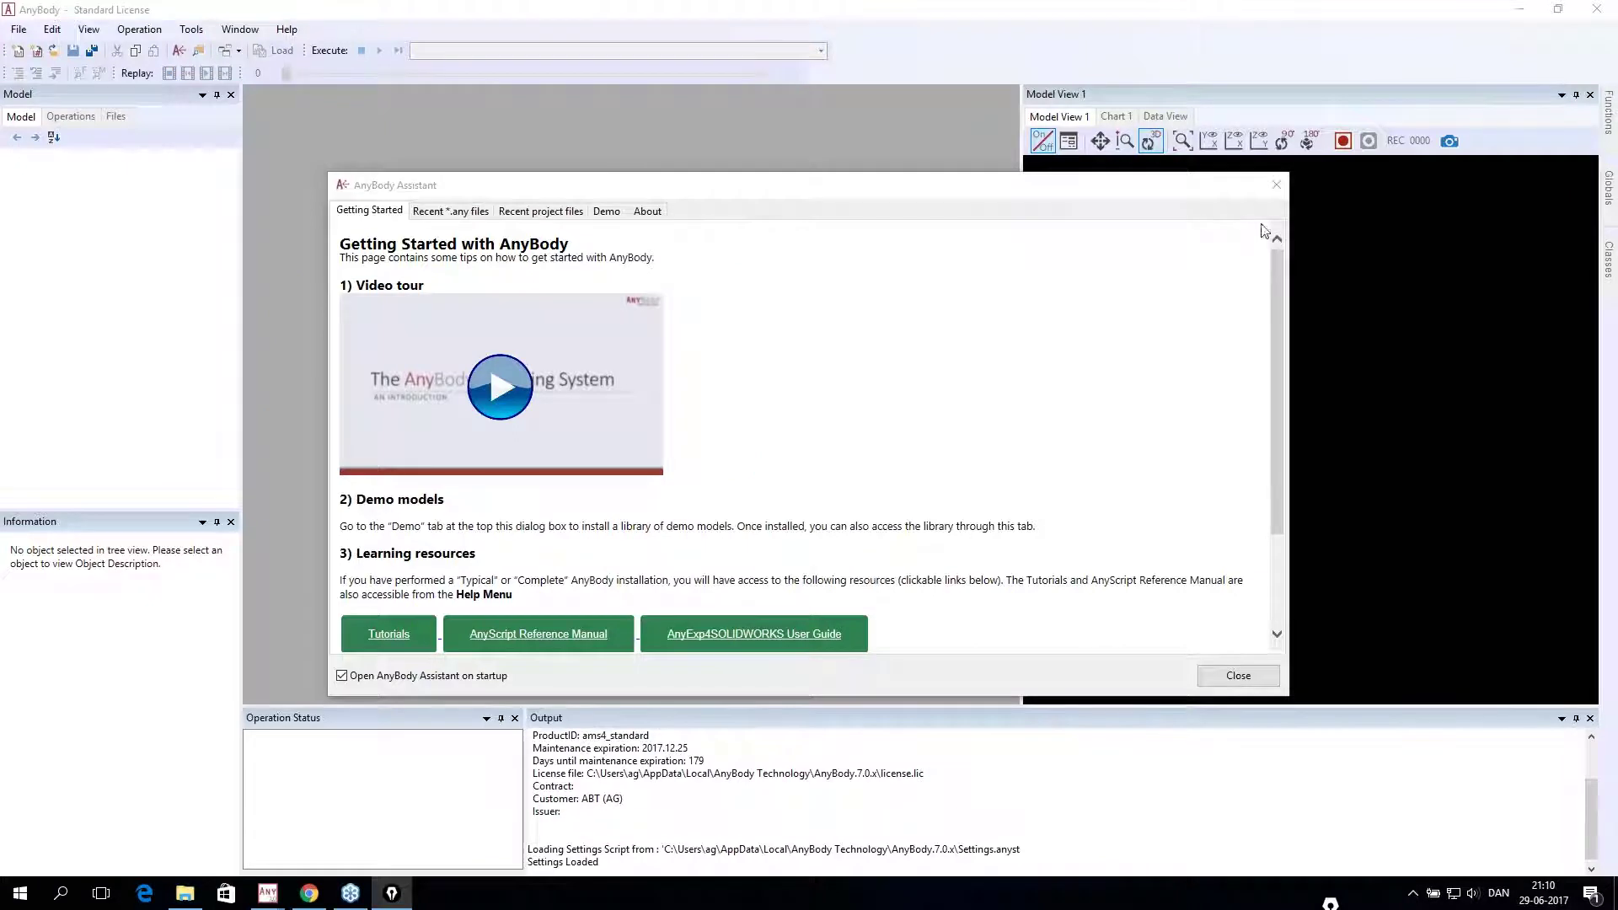
{"action": "left_click", "coordinate": [1276, 185]}
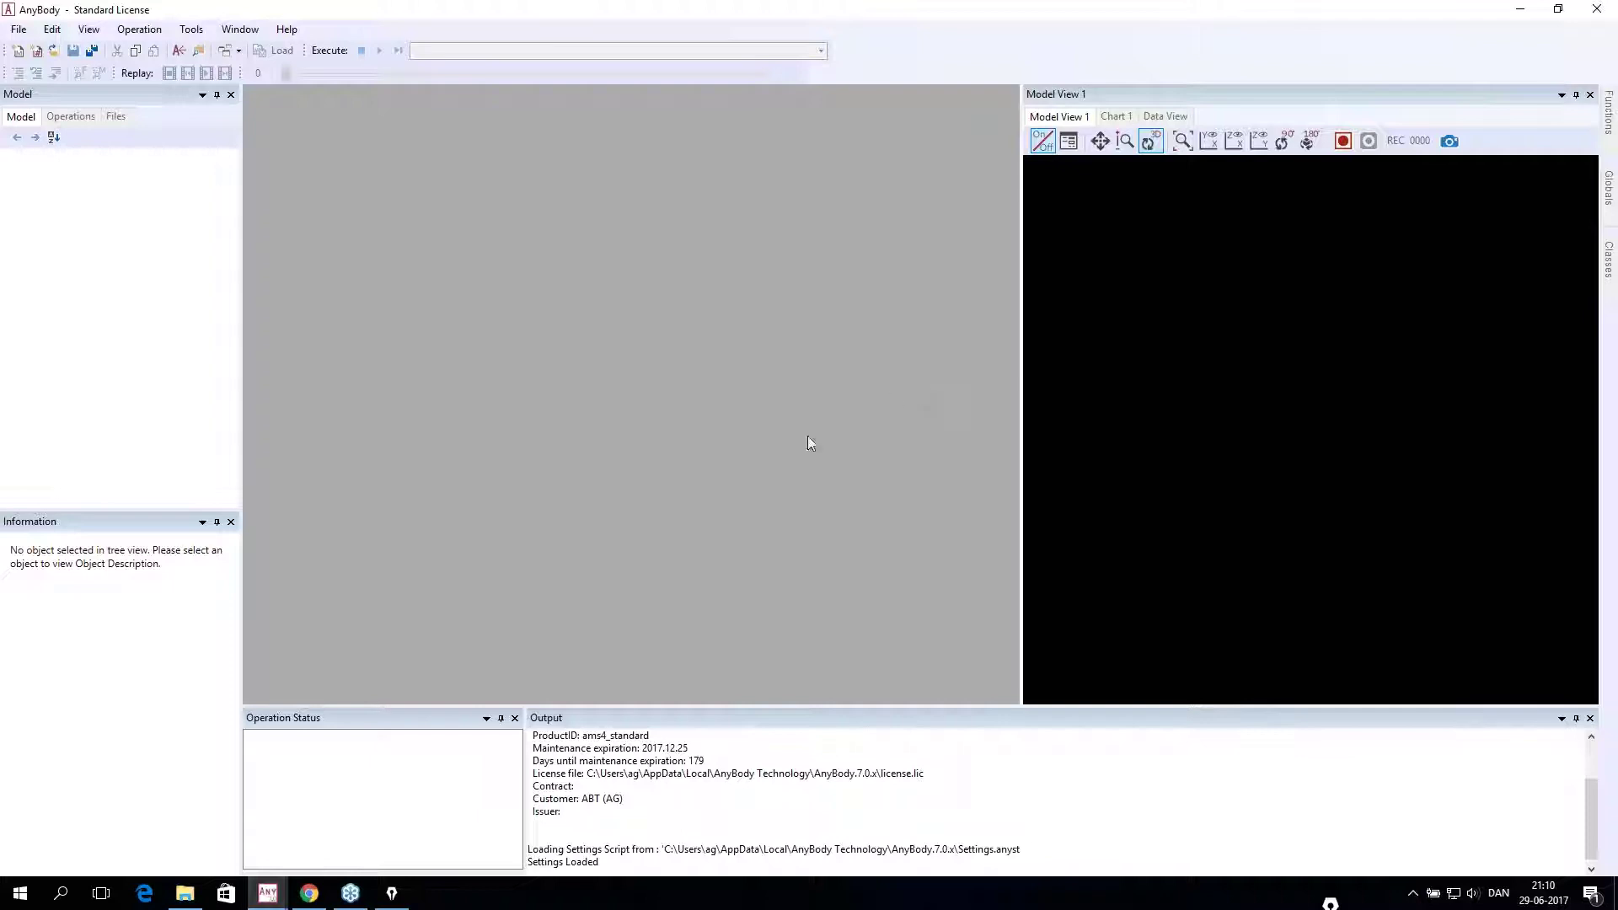
- Switch to the Chrome browser and open the Repositories page linked from the AnyScript.org home page
{"action": "left_click", "coordinate": [321, 893]}
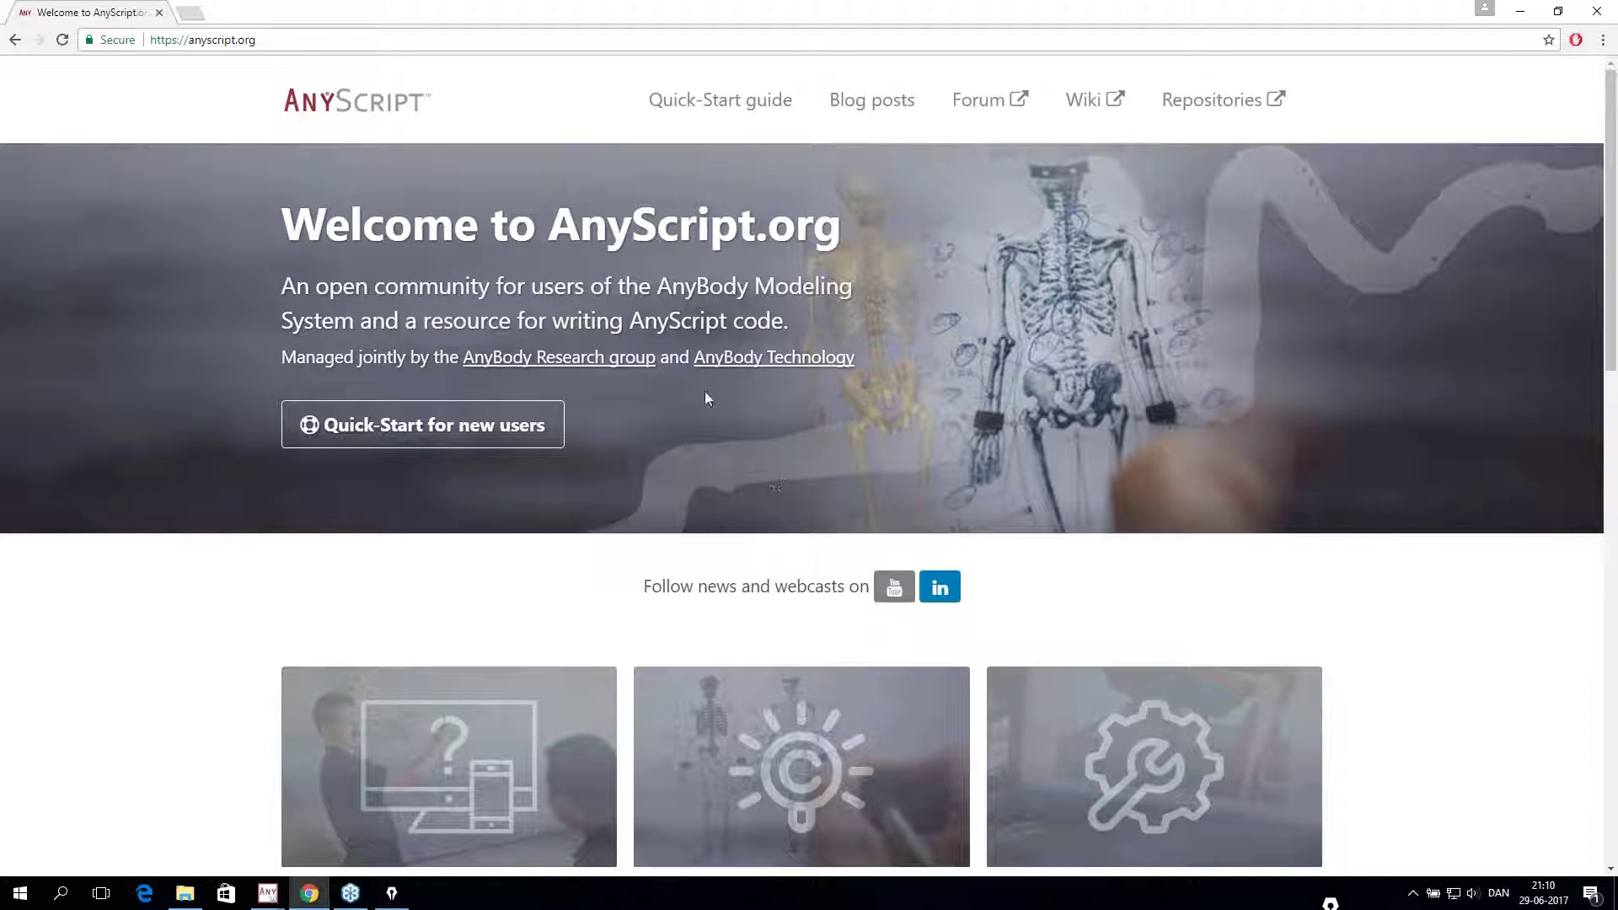
{"action": "mouse_move", "coordinate": [303, 28]}
{"action": "left_mouse_down"}
{"action": "mouse_move", "coordinate": [118, 18]}
{"action": "mouse_move", "coordinate": [183, 85]}
{"action": "mouse_move", "coordinate": [299, 67]}
{"action": "mouse_move", "coordinate": [294, 28]}
{"action": "left_mouse_up"}
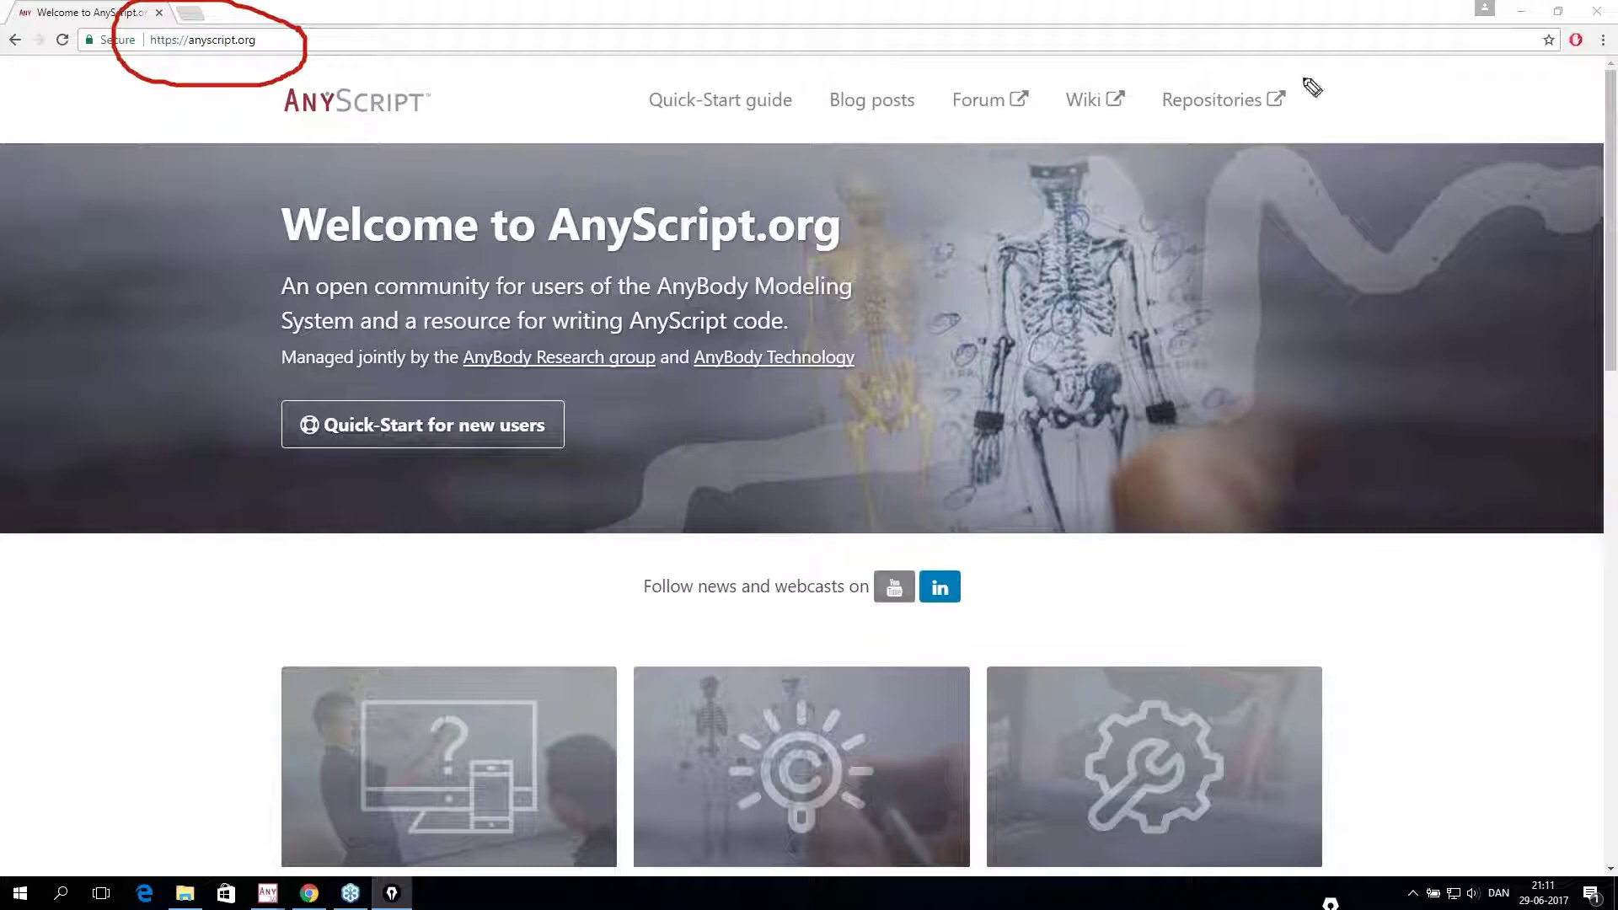
{"action": "mouse_move", "coordinate": [1311, 75]}
{"action": "left_mouse_down"}
{"action": "mouse_move", "coordinate": [1142, 84]}
{"action": "mouse_move", "coordinate": [1196, 138]}
{"action": "mouse_move", "coordinate": [1315, 85]}
{"action": "mouse_move", "coordinate": [1299, 76]}
{"action": "left_mouse_up"}
{"action": "key", "text": "Escape"}
{"action": "left_click", "coordinate": [1229, 108]}
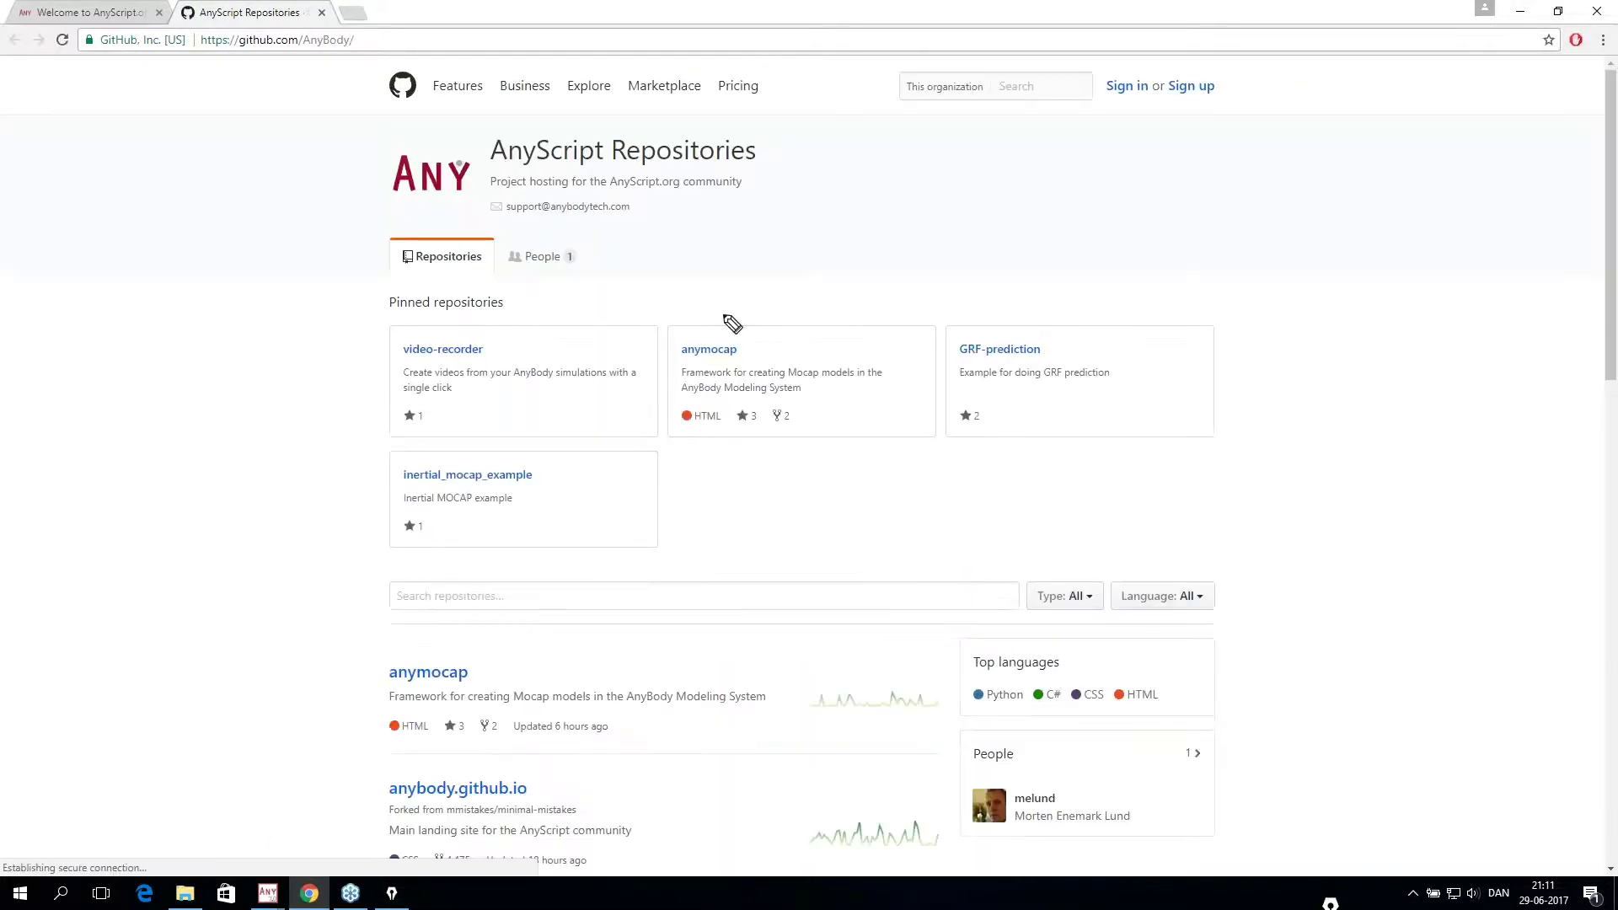
{"action": "mouse_move", "coordinate": [645, 300]}
{"action": "left_mouse_down"}
{"action": "mouse_move", "coordinate": [991, 303]}
{"action": "mouse_move", "coordinate": [967, 473]}
{"action": "mouse_move", "coordinate": [679, 477]}
{"action": "mouse_move", "coordinate": [661, 302]}
{"action": "left_mouse_up"}
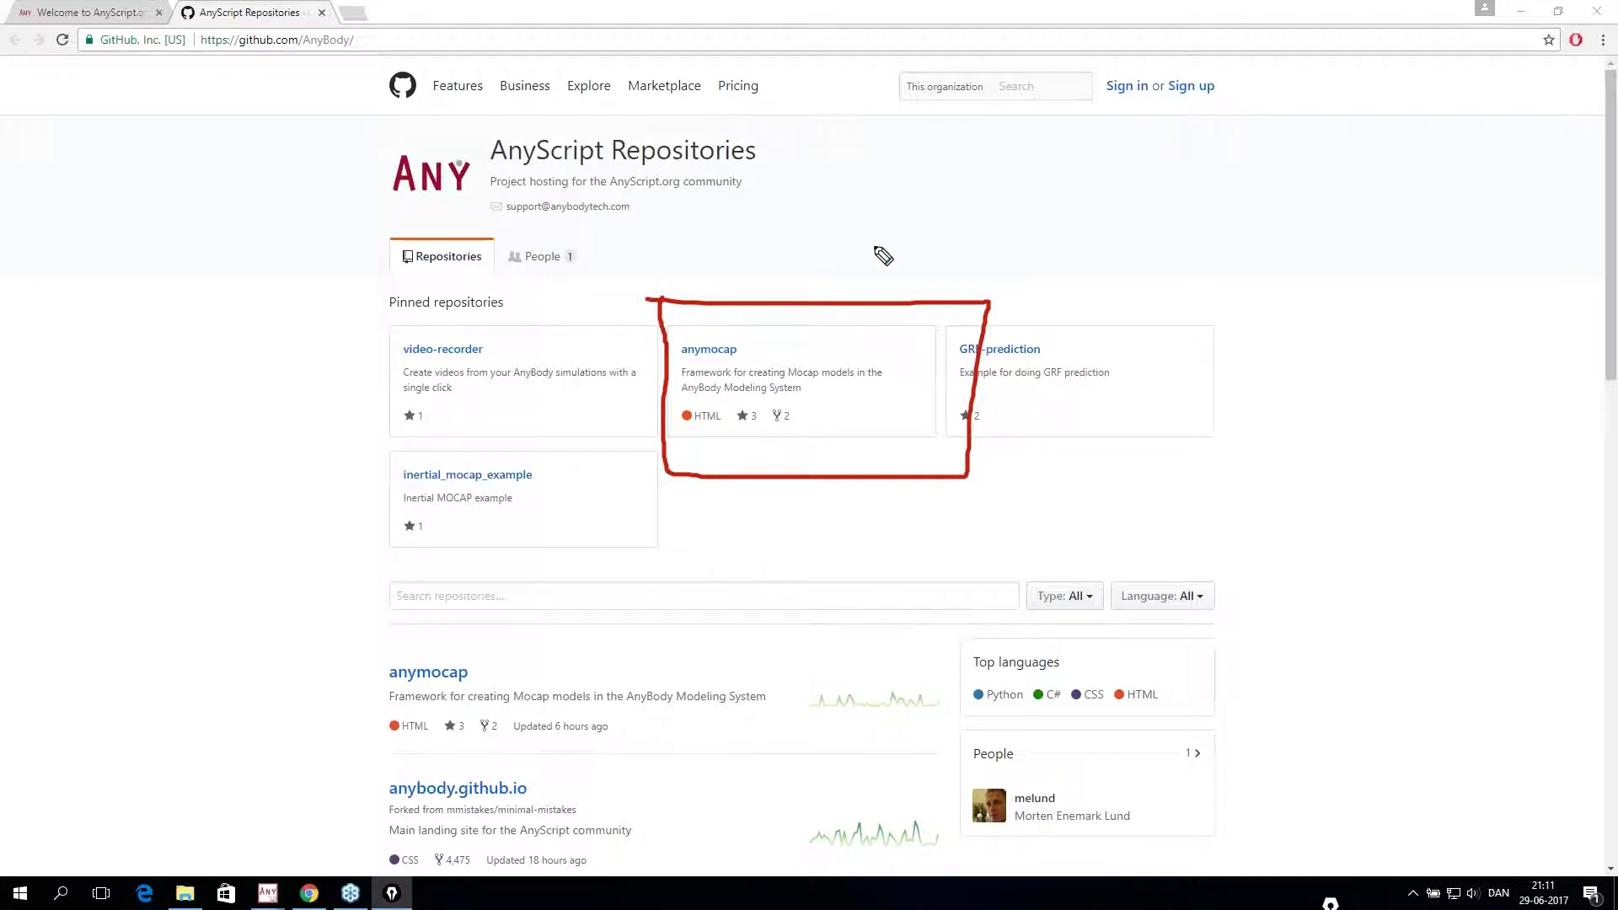
{"action": "mouse_move", "coordinate": [856, 210]}
{"action": "left_mouse_down"}
{"action": "mouse_move", "coordinate": [856, 280]}
{"action": "mouse_move", "coordinate": [875, 257]}
{"action": "left_mouse_up"}
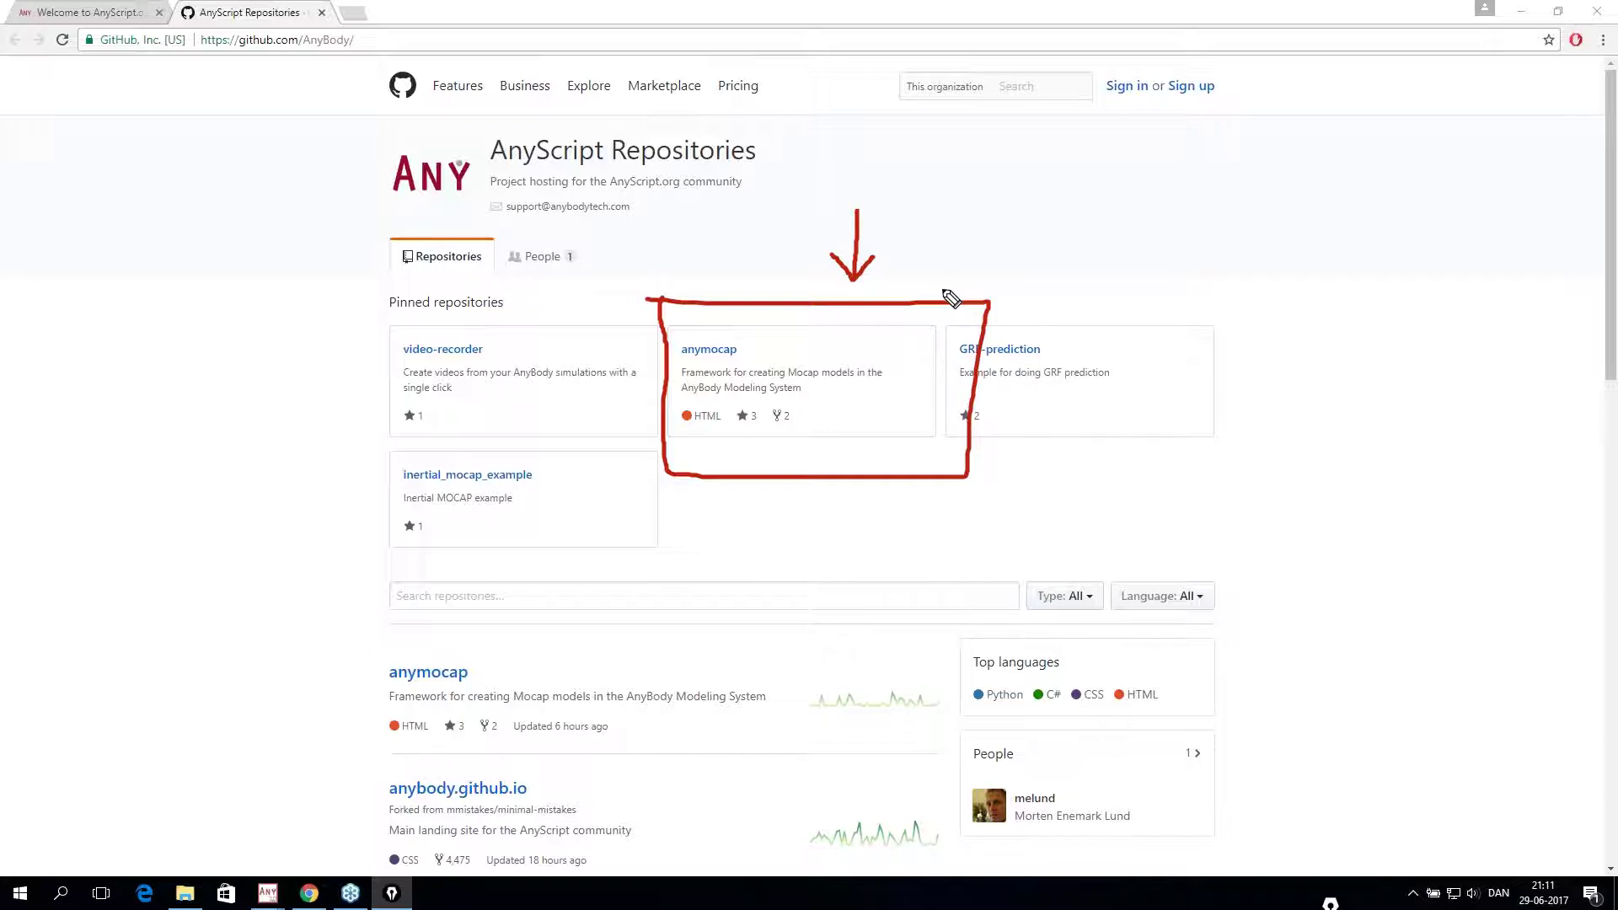
{"action": "key", "text": "Escape"}
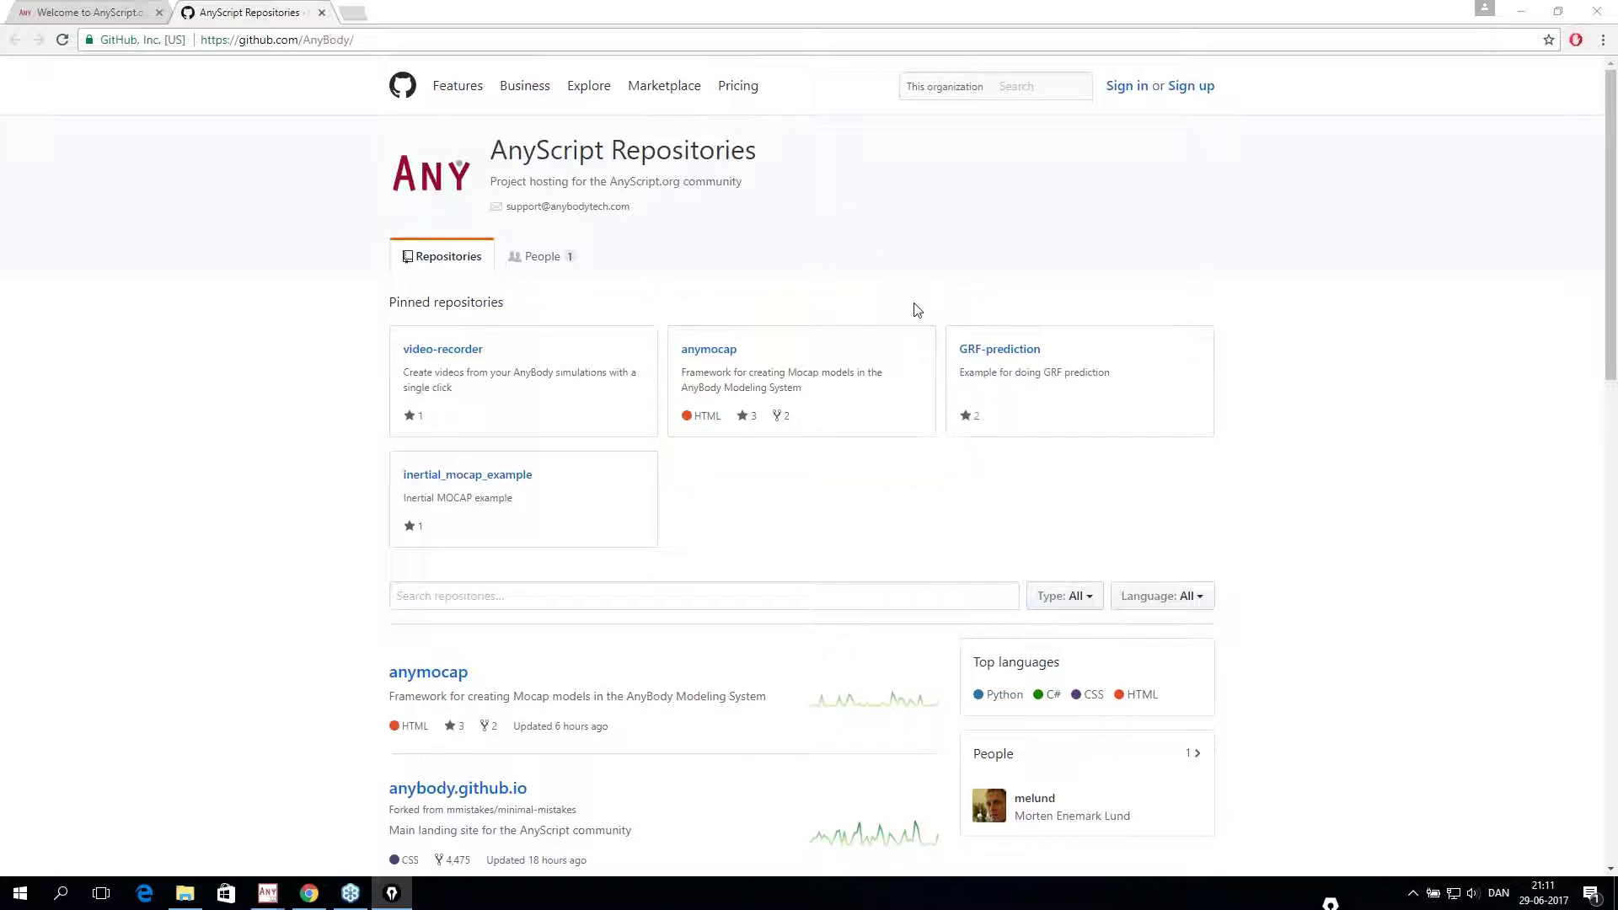
- Switch back to the empty AnyBody window and browse for a file to open in 7.0 Release webcast\Demo model\anymocap
{"action": "mouse_move", "coordinate": [268, 899]}
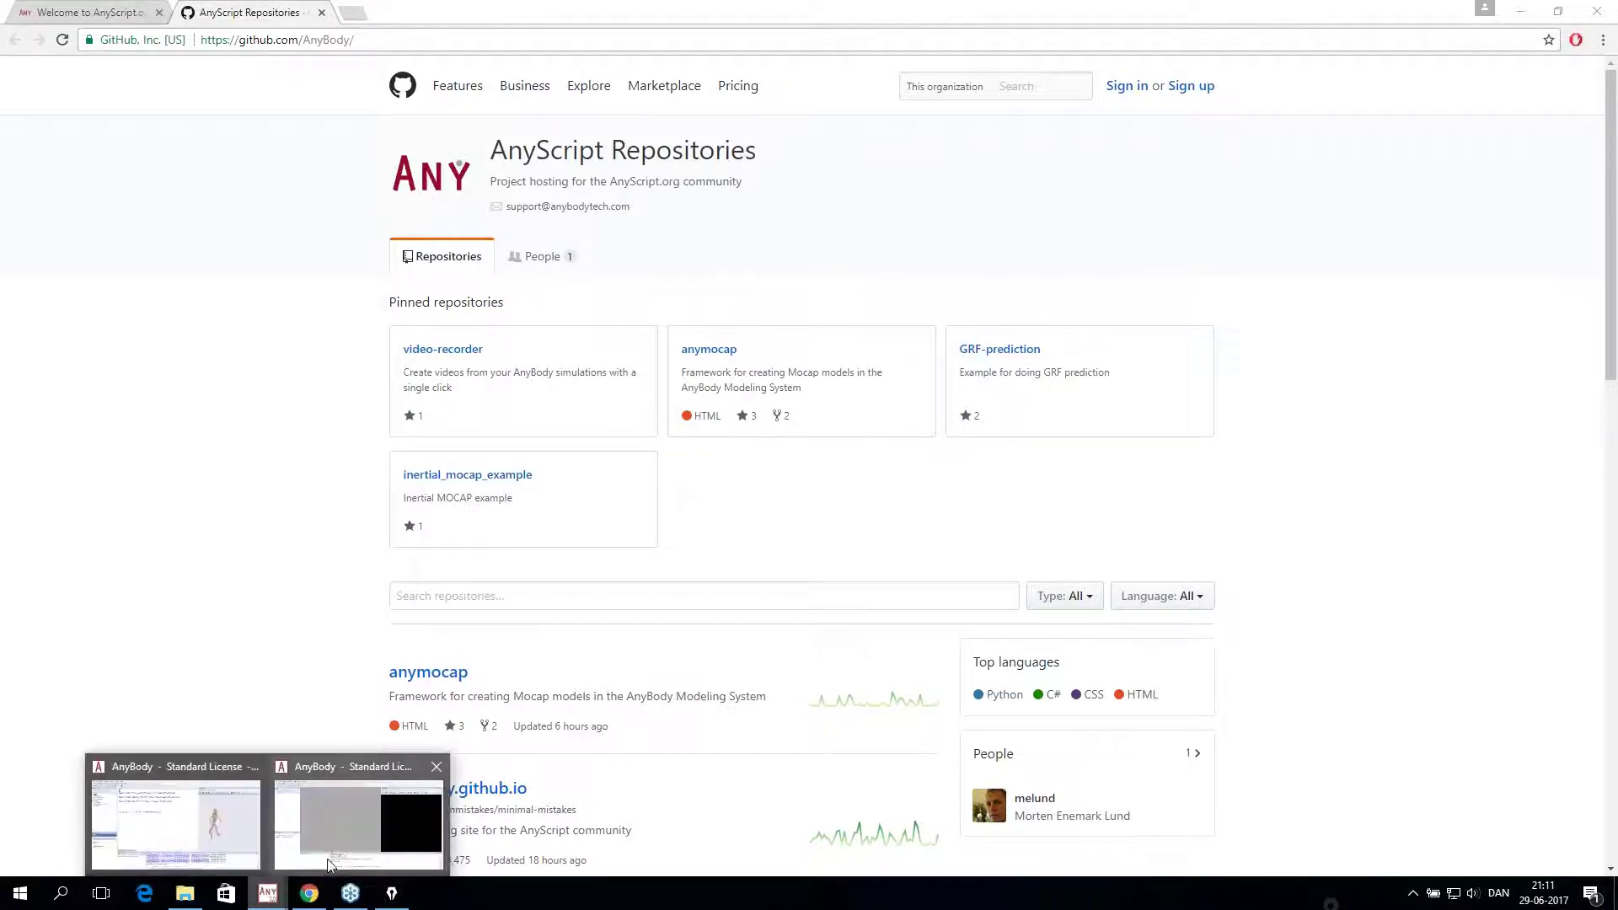
{"action": "left_click", "coordinate": [333, 837]}
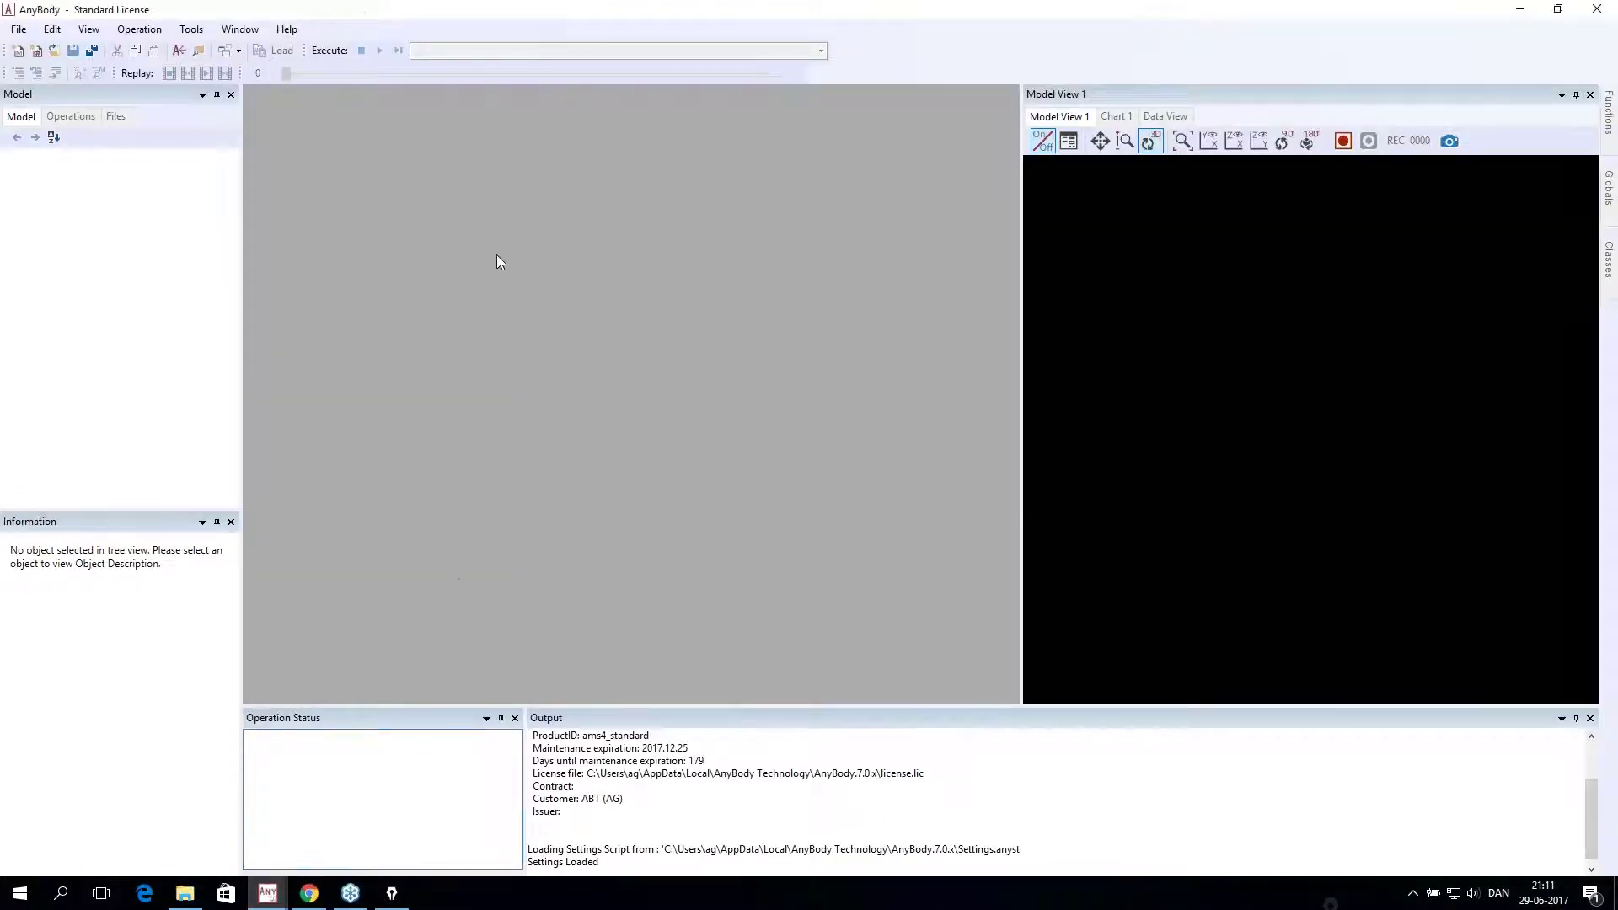
{"action": "left_click", "coordinate": [18, 30]}
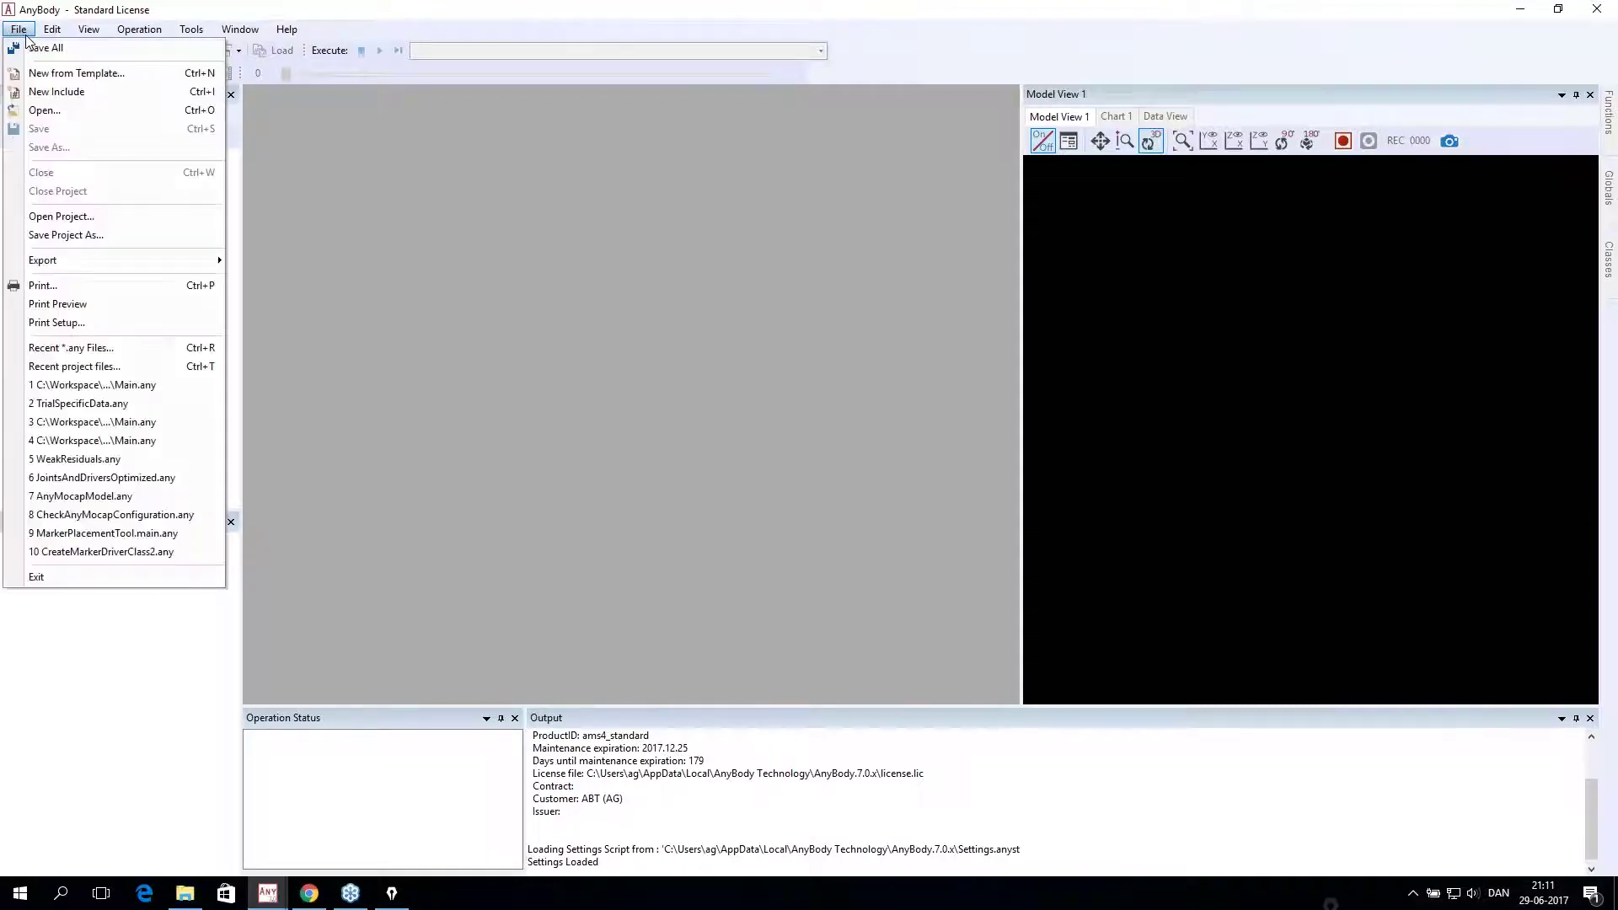
{"action": "left_click", "coordinate": [131, 110]}
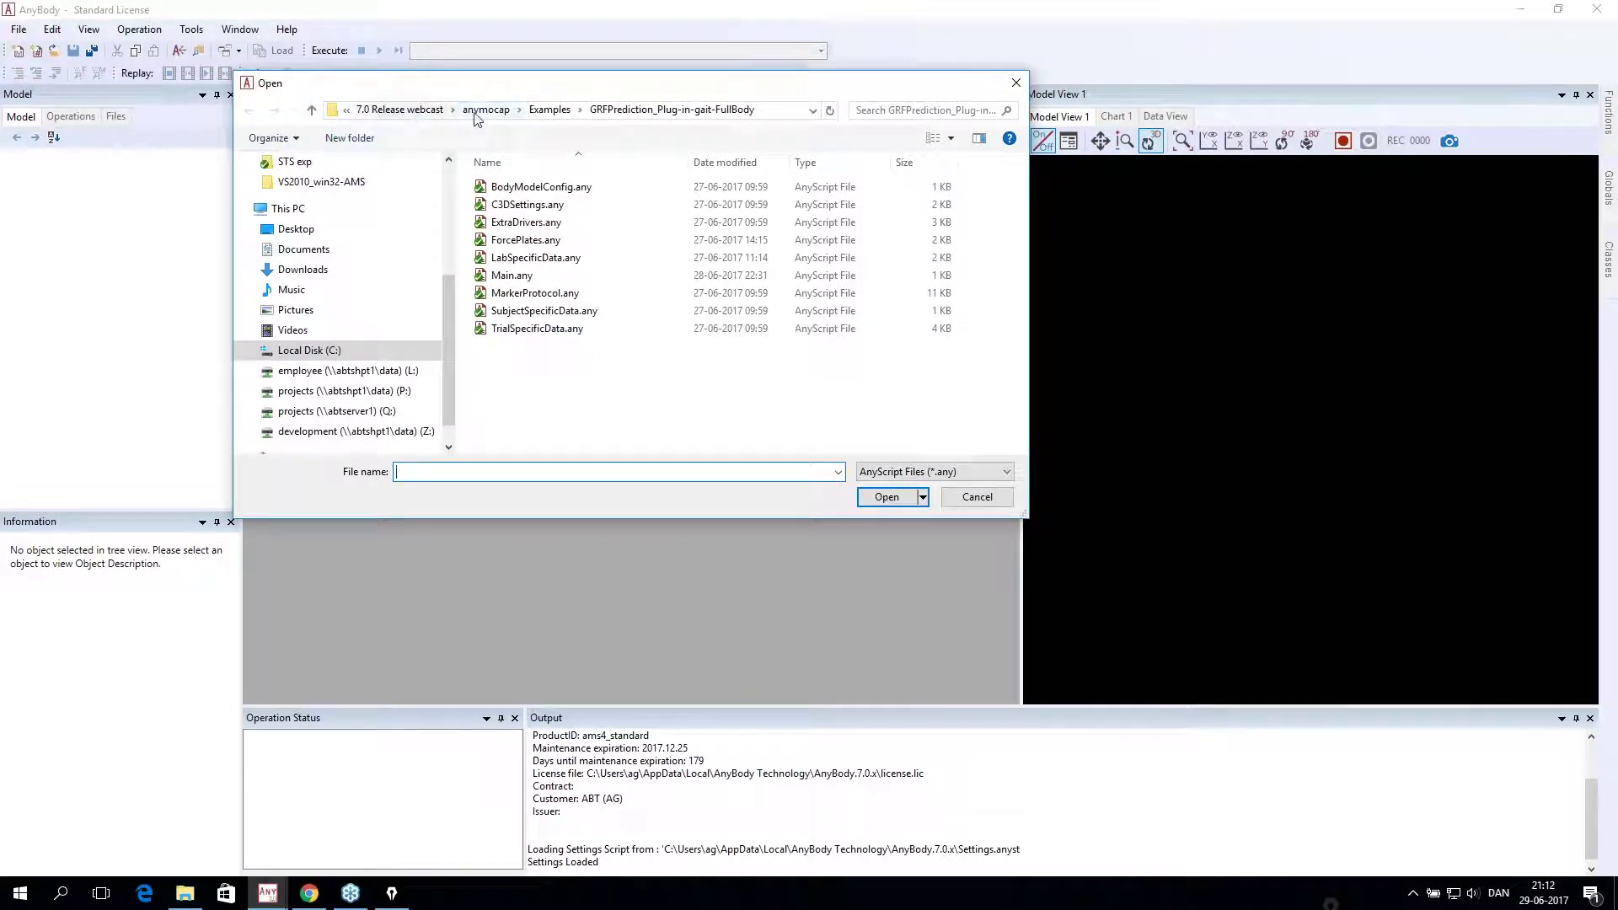
{"action": "left_click", "coordinate": [413, 110]}
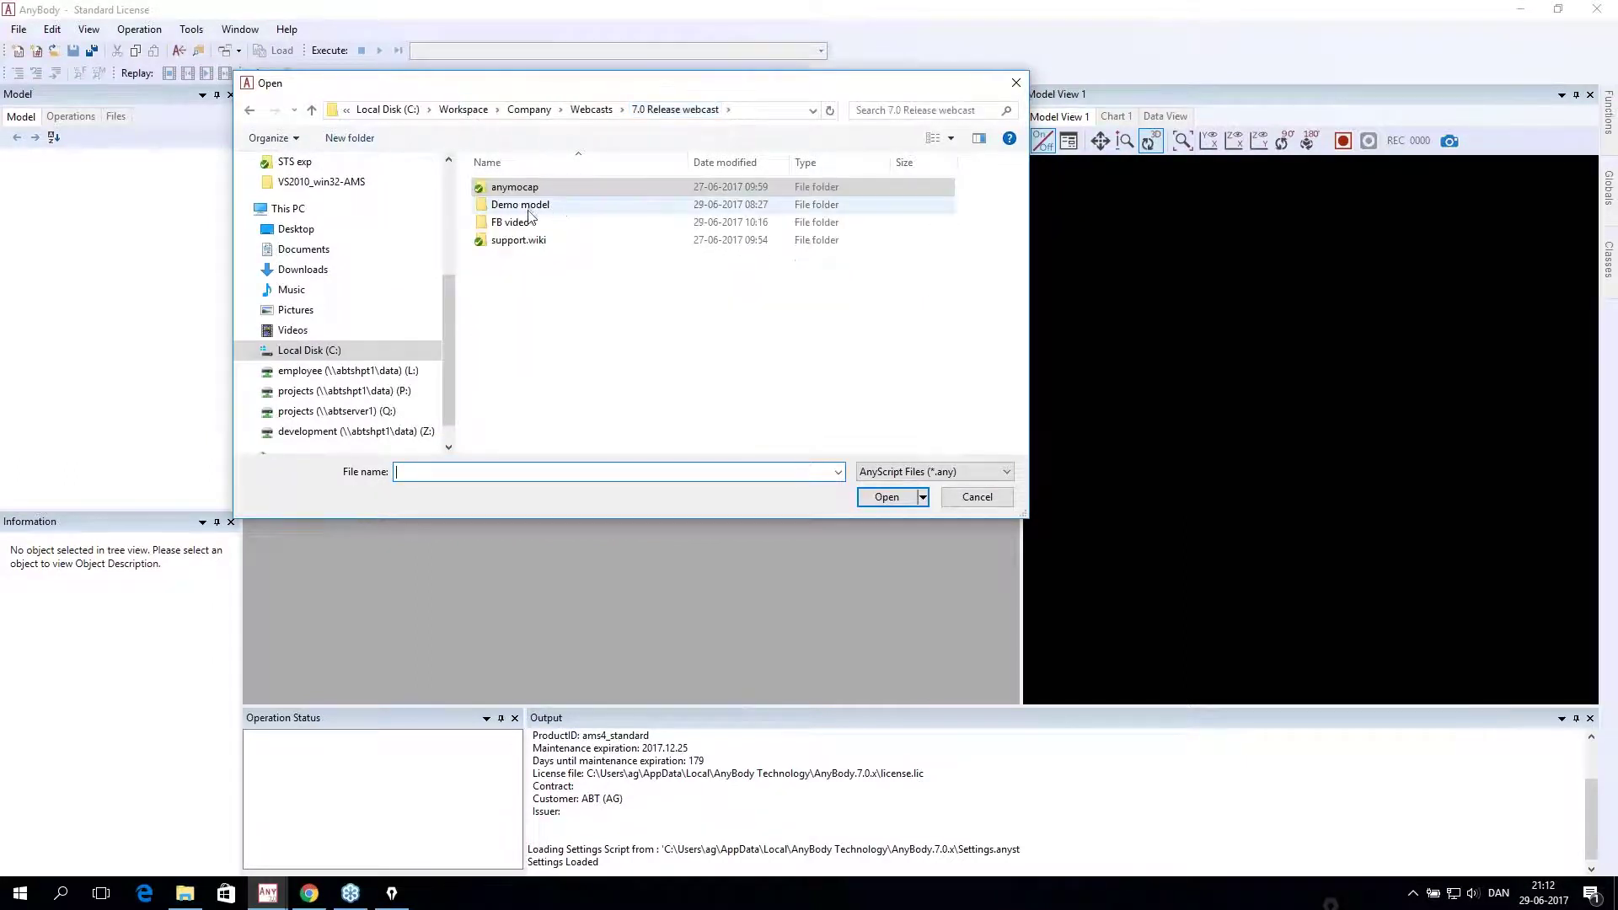
{"action": "double_click", "coordinate": [528, 207]}
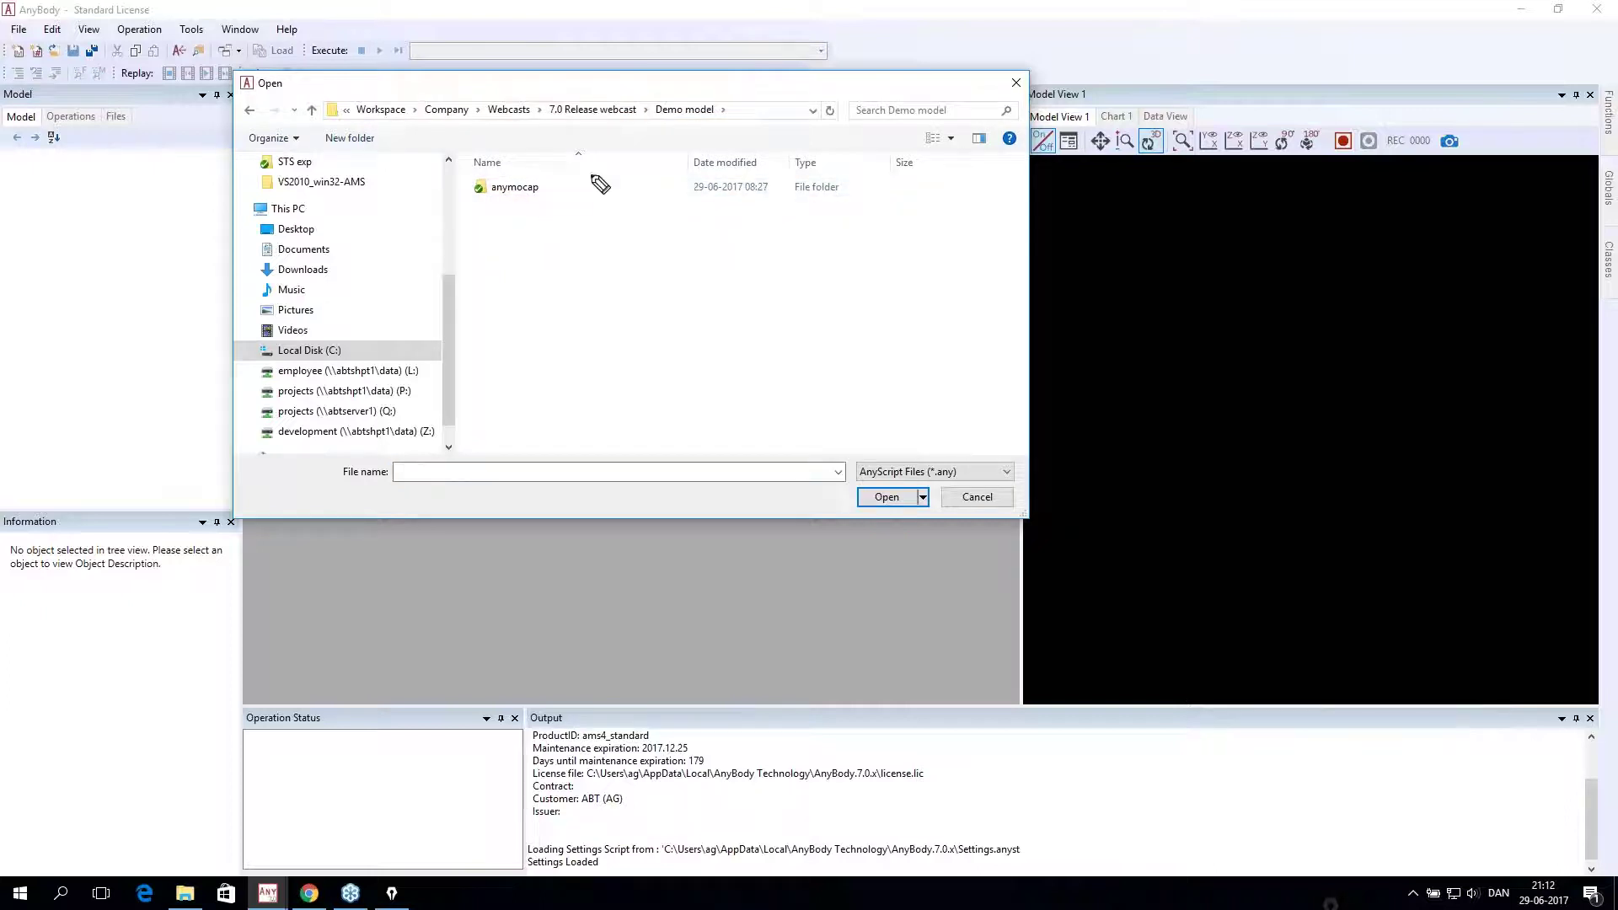
{"action": "mouse_move", "coordinate": [500, 161]}
{"action": "left_mouse_down"}
{"action": "mouse_move", "coordinate": [547, 240]}
{"action": "mouse_move", "coordinate": [554, 166]}
{"action": "left_mouse_up"}
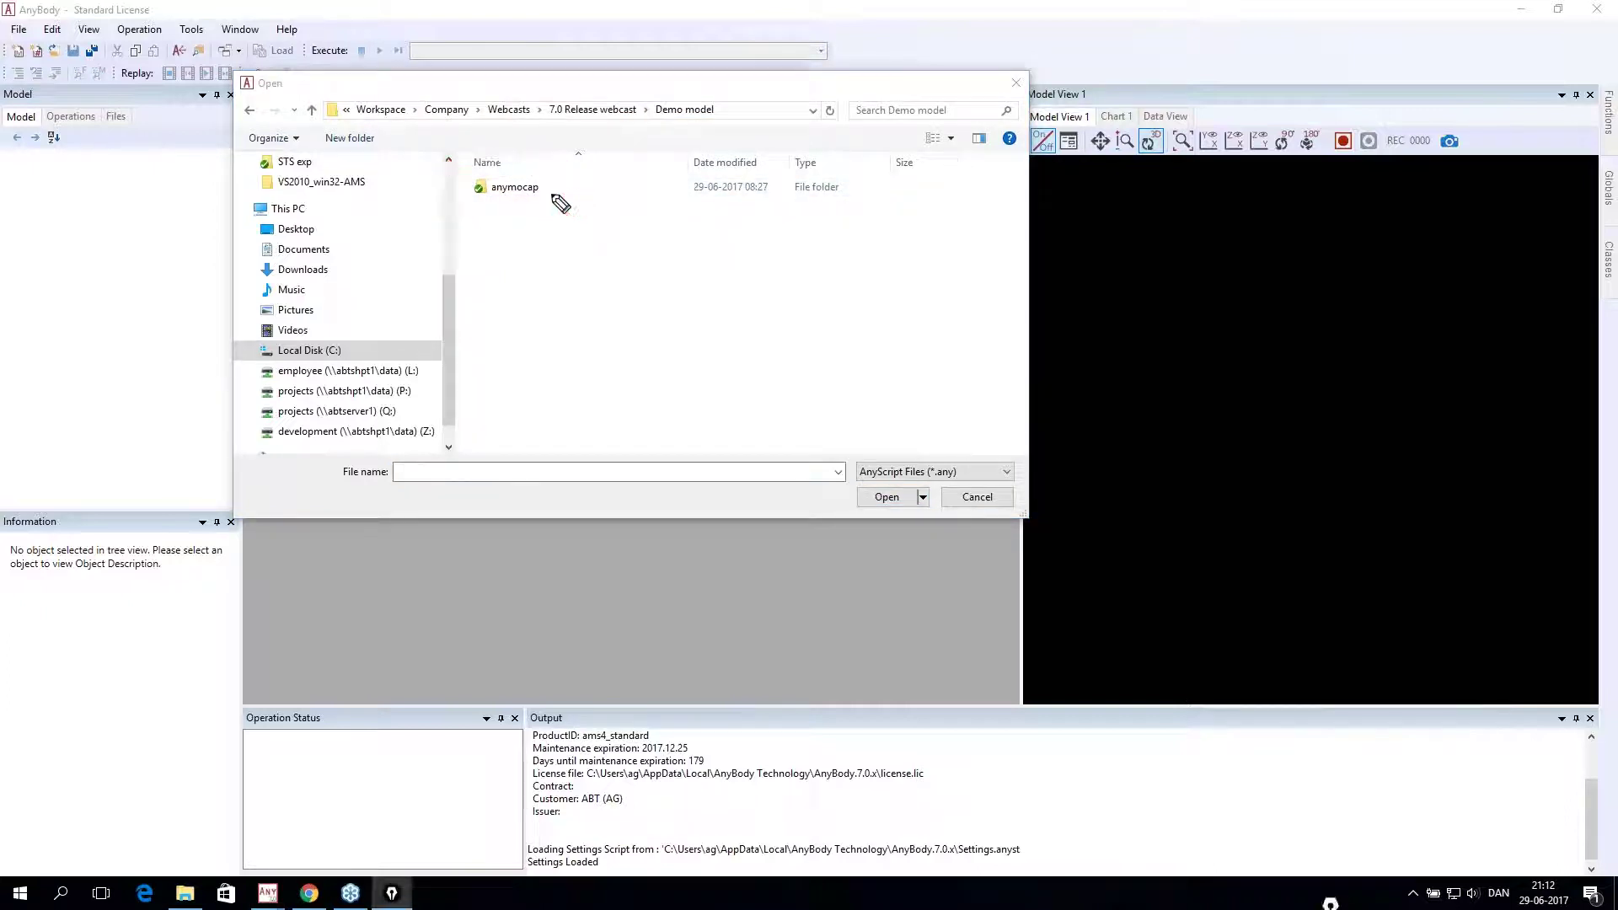
{"action": "double_click", "coordinate": [523, 189]}
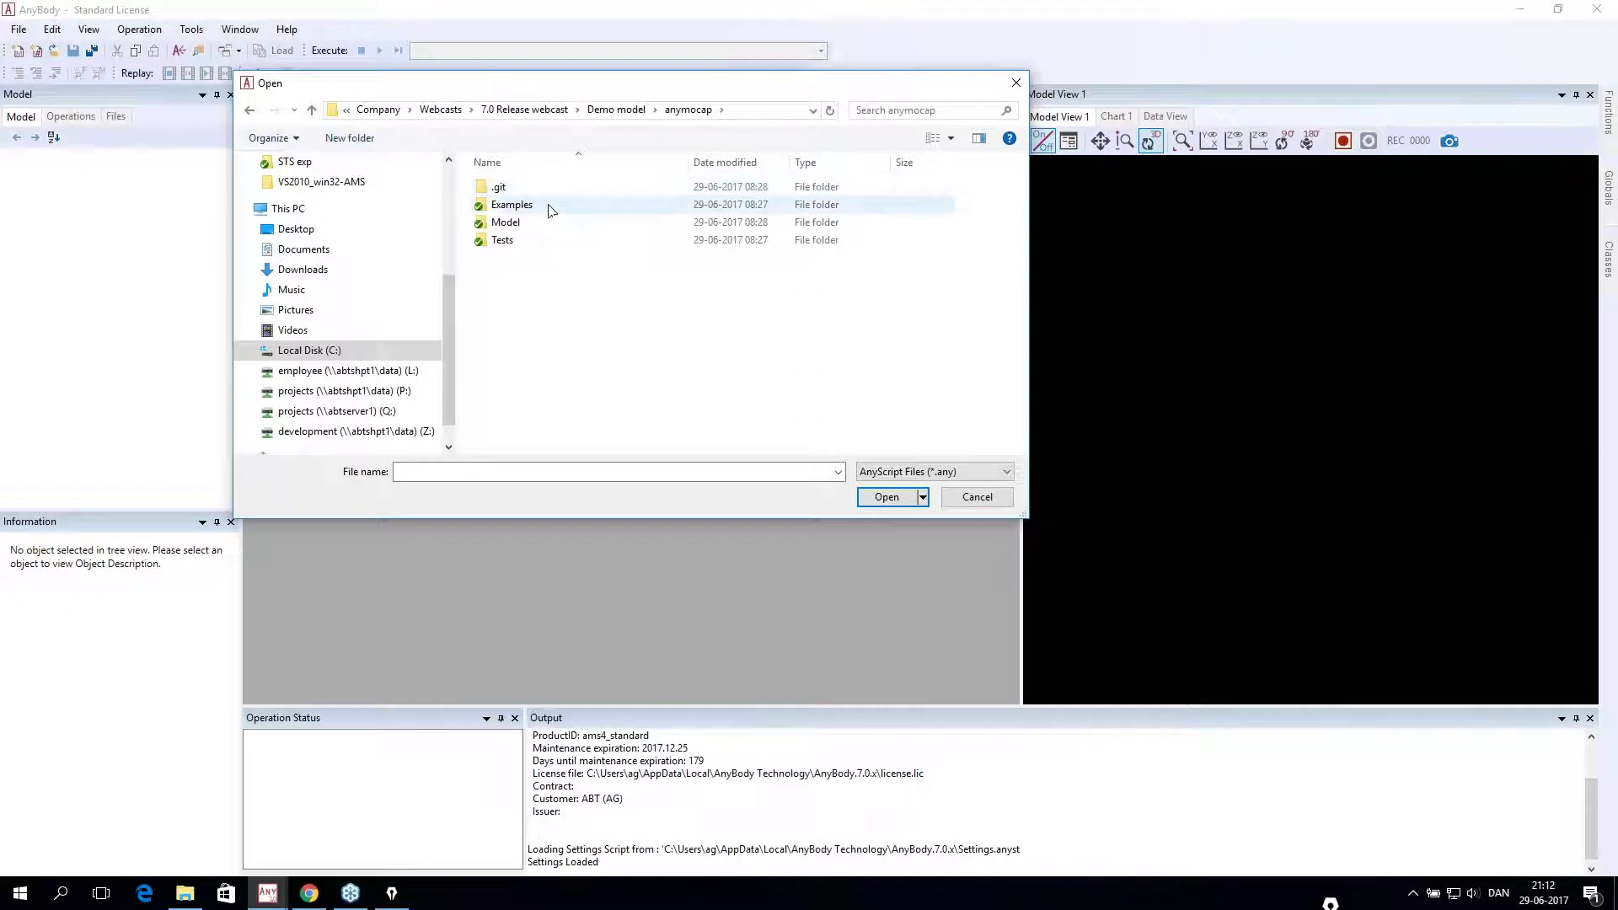
- Open Main.any from the Examples\GRFPrediction_Plug-in-gait-FullBody folder and enlarge the script text
{"action": "left_click", "coordinate": [579, 211]}
{"action": "double_click", "coordinate": [578, 211]}
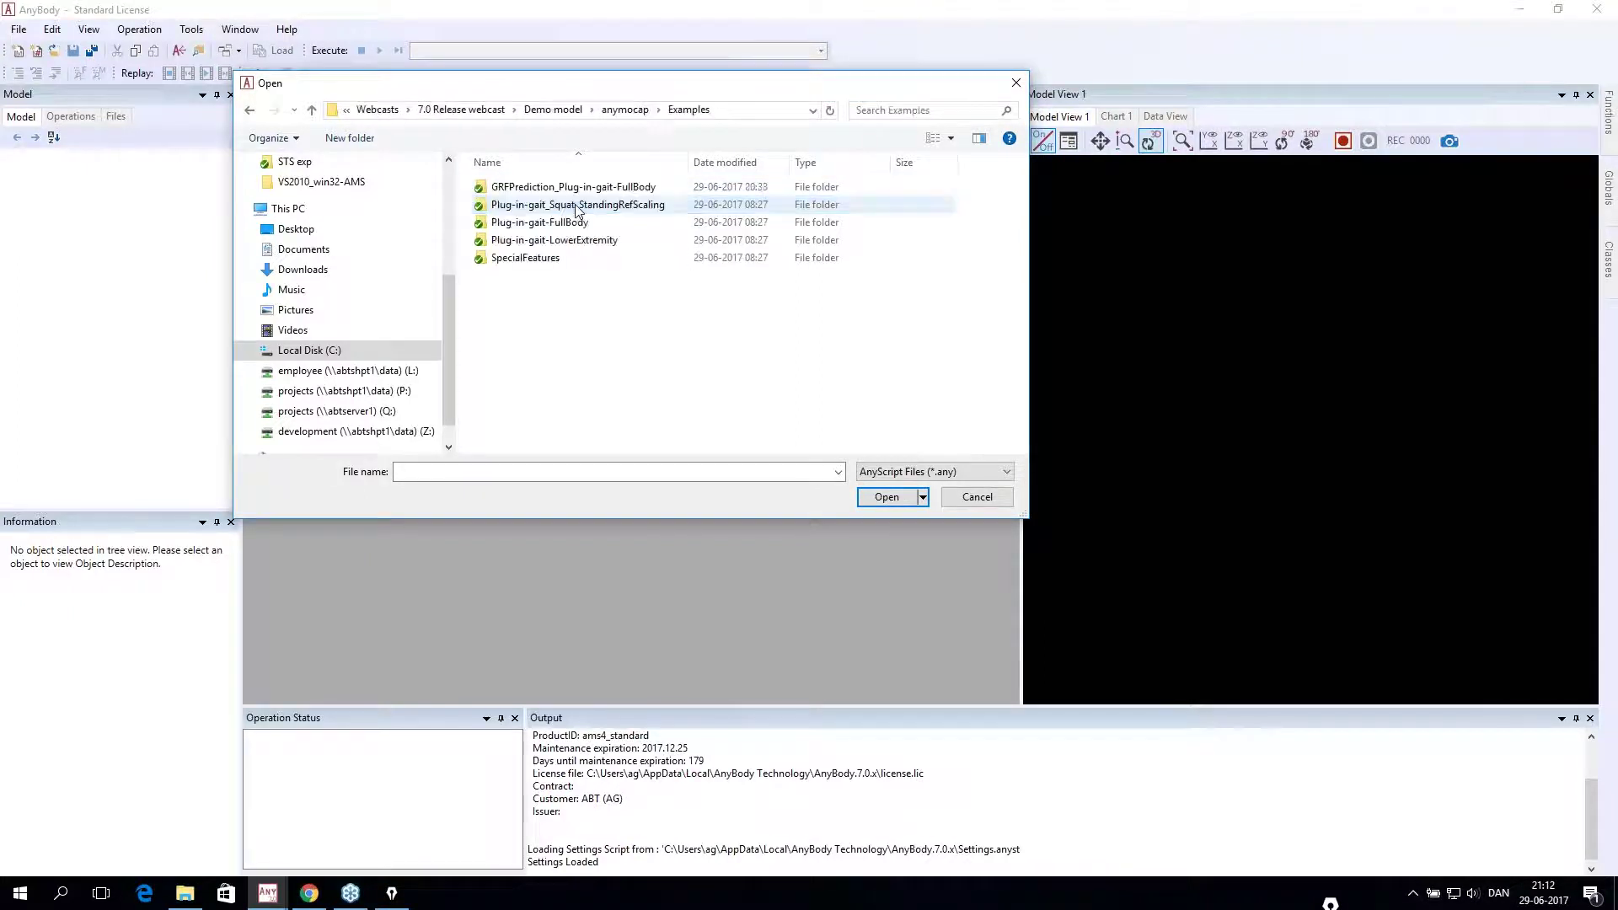
{"action": "left_click", "coordinate": [654, 192]}
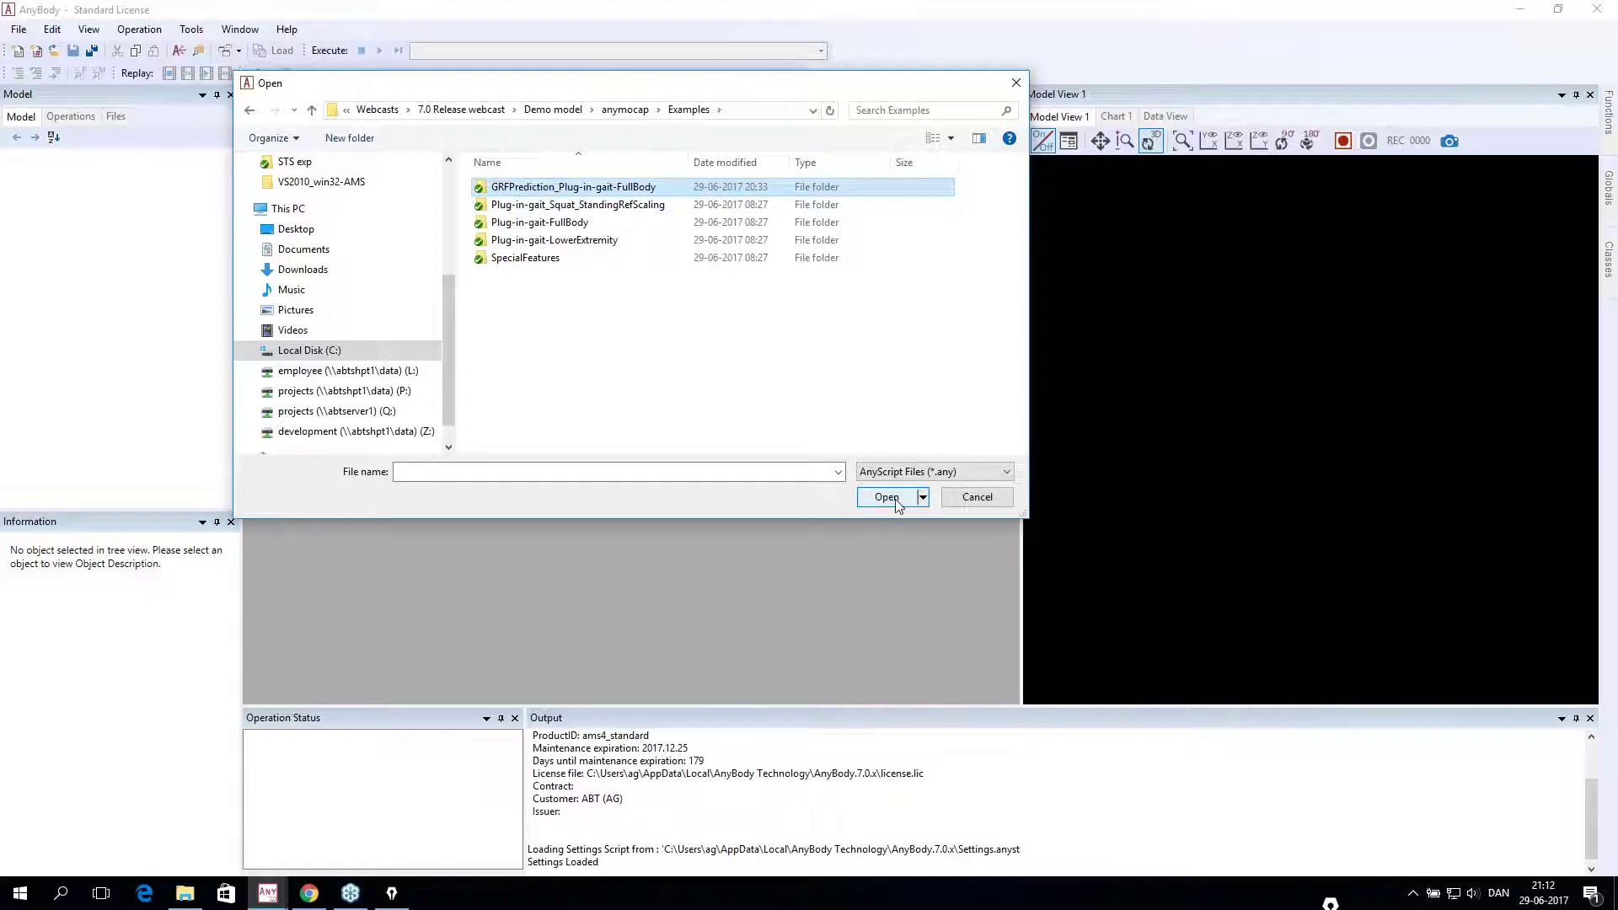
{"action": "double_click", "coordinate": [649, 187]}
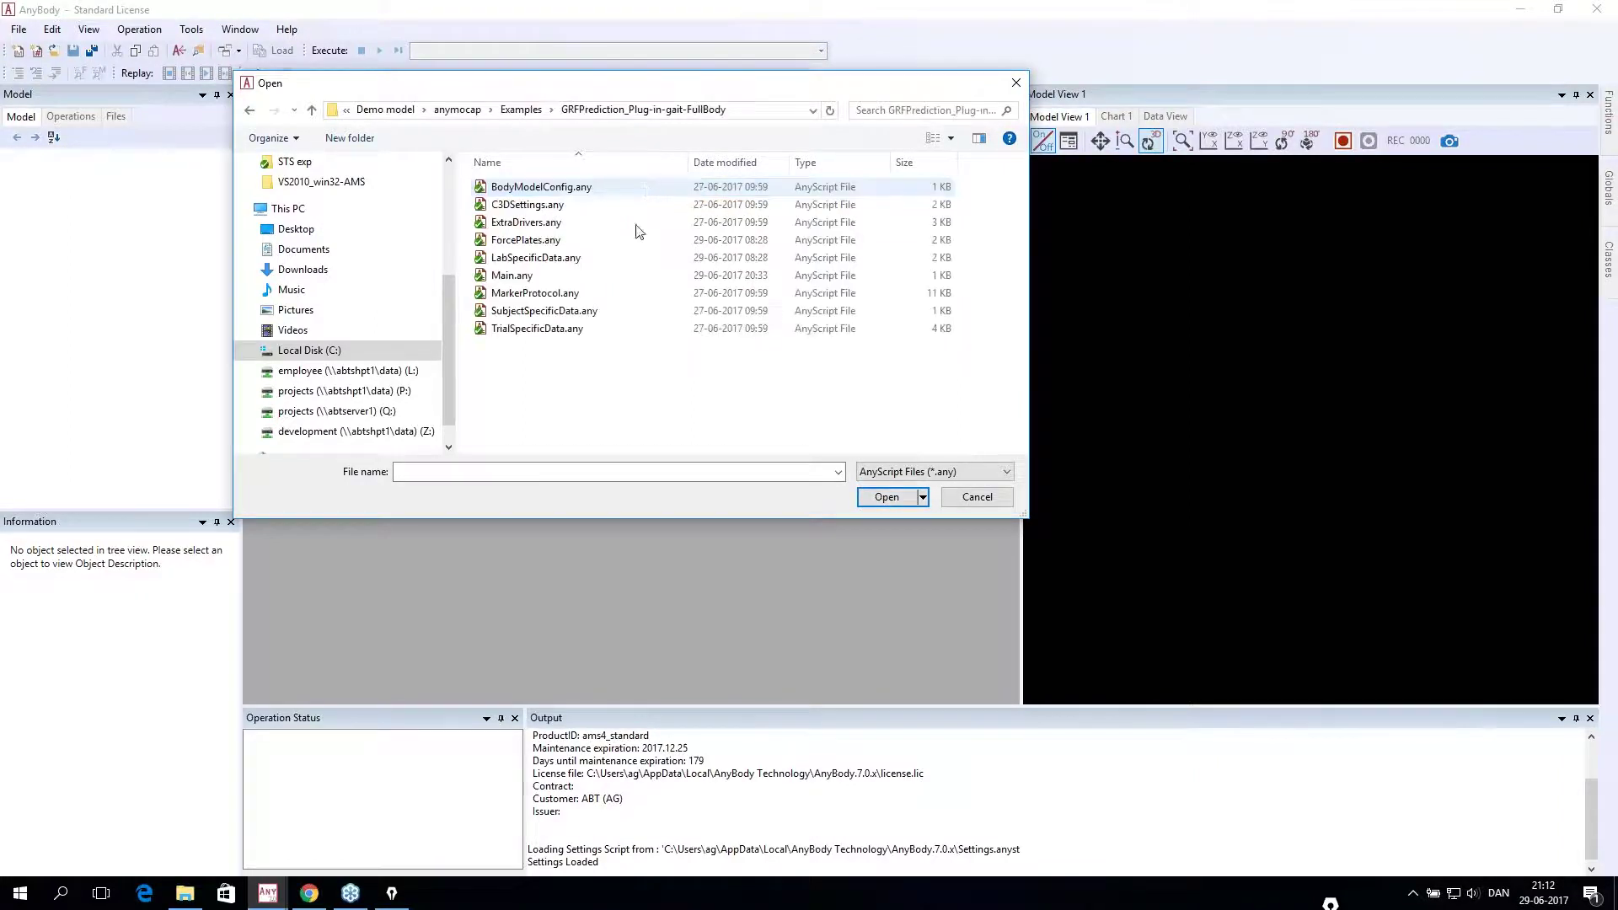
{"action": "left_click", "coordinate": [629, 282]}
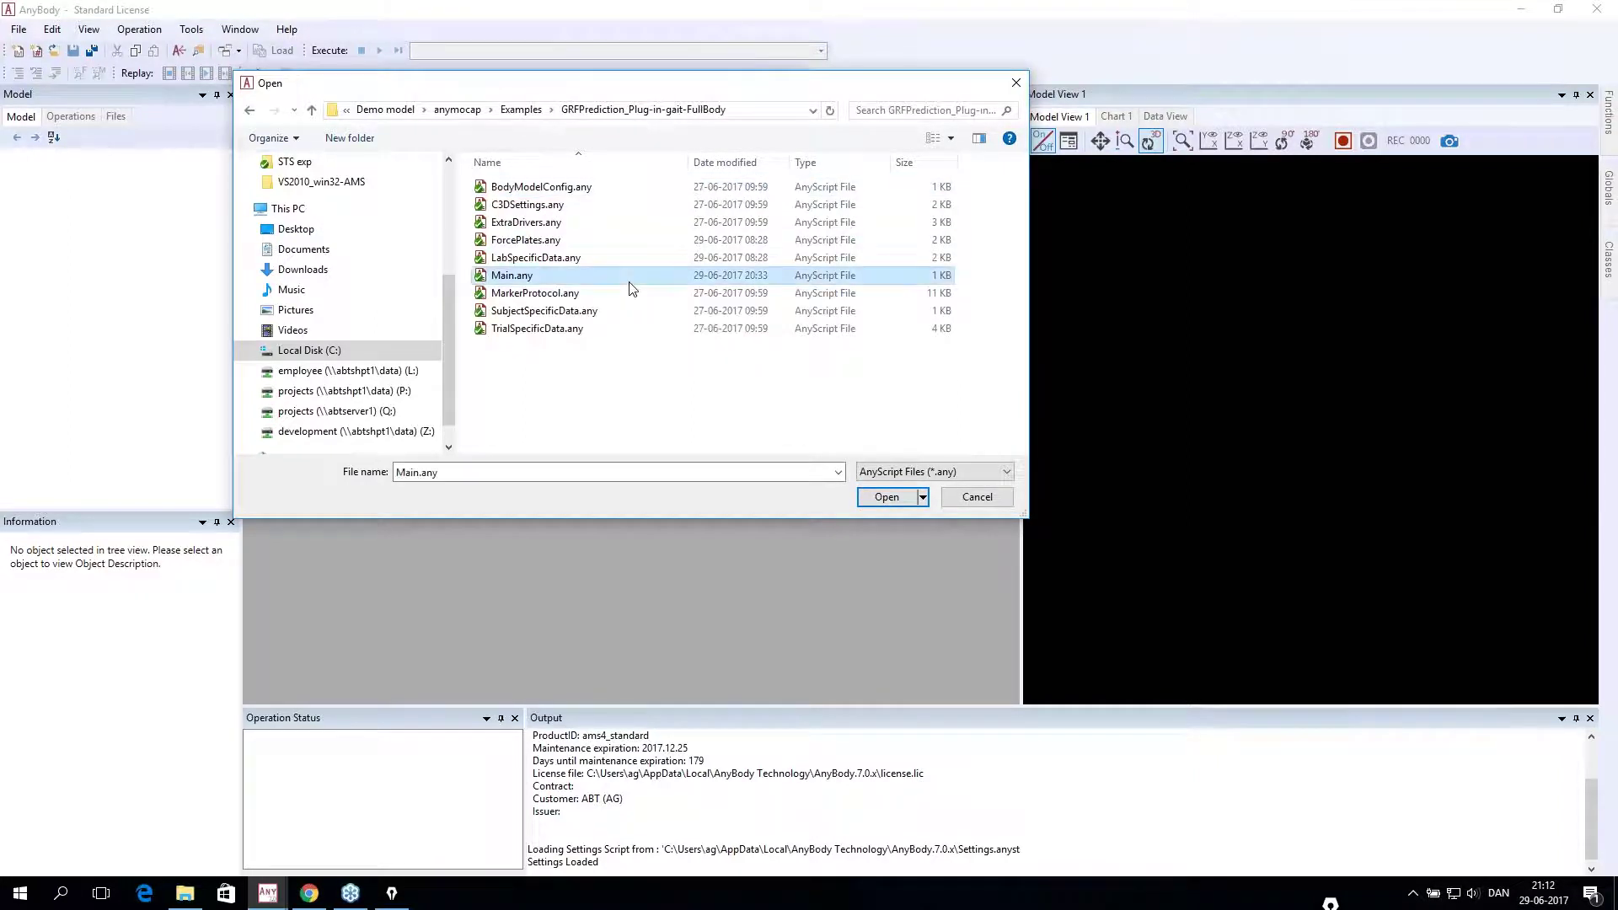
{"action": "double_click", "coordinate": [627, 278]}
{"action": "scroll", "coordinate": [642, 277], "scroll_direction": "up", "scroll_amount": 5, "text": "ctrl"}
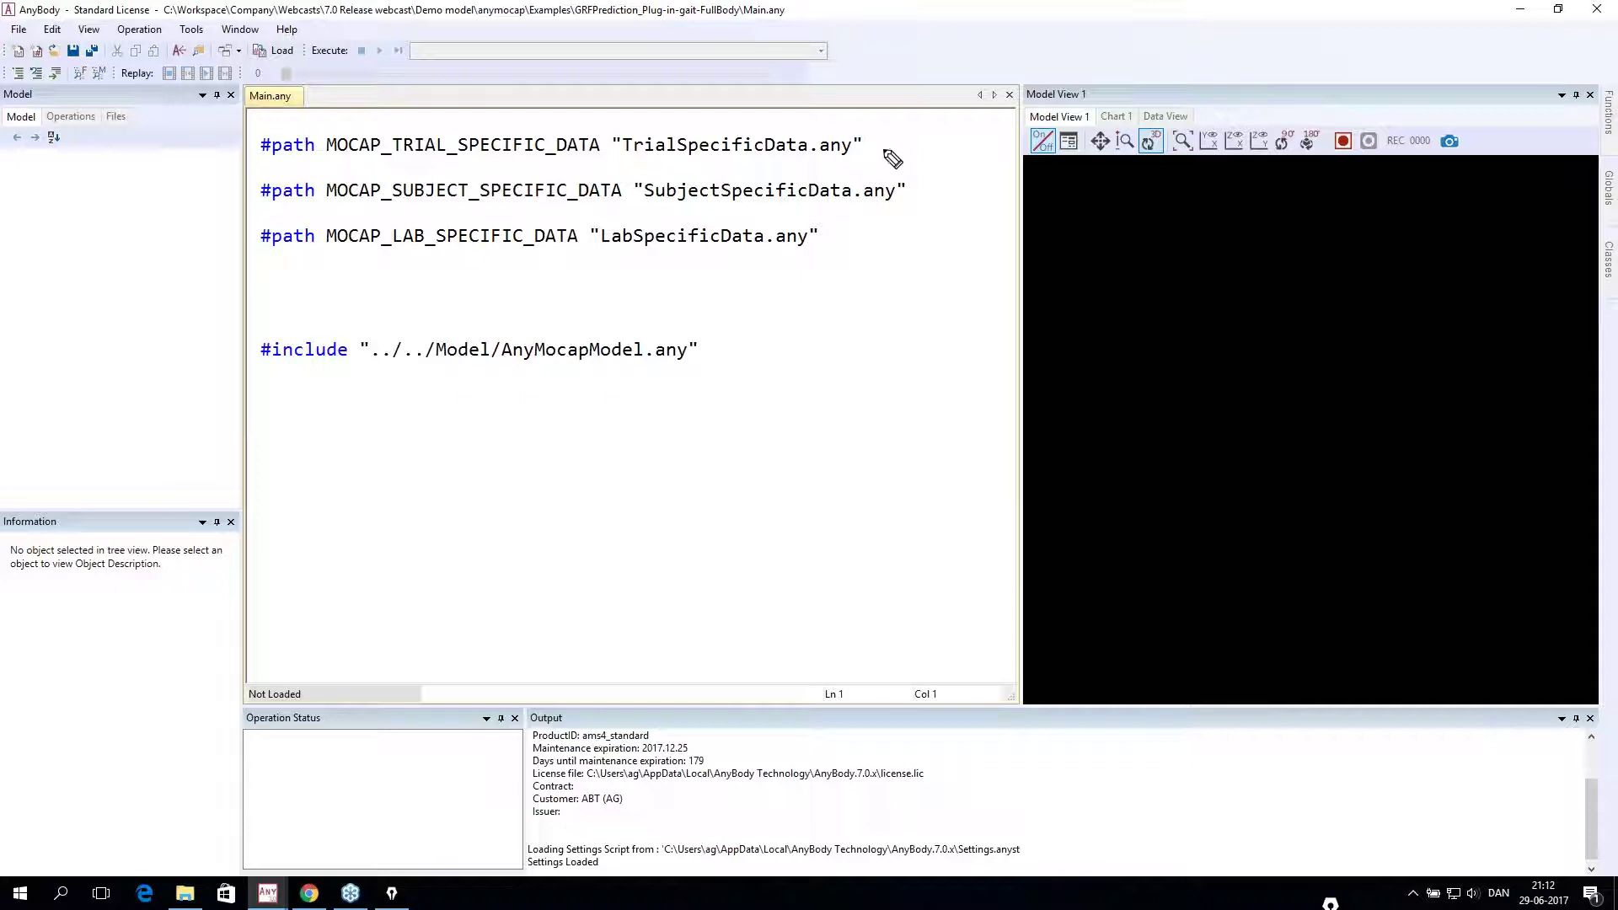
{"action": "left_click_drag", "start_coordinate": [877, 144], "coordinate": [890, 146]}
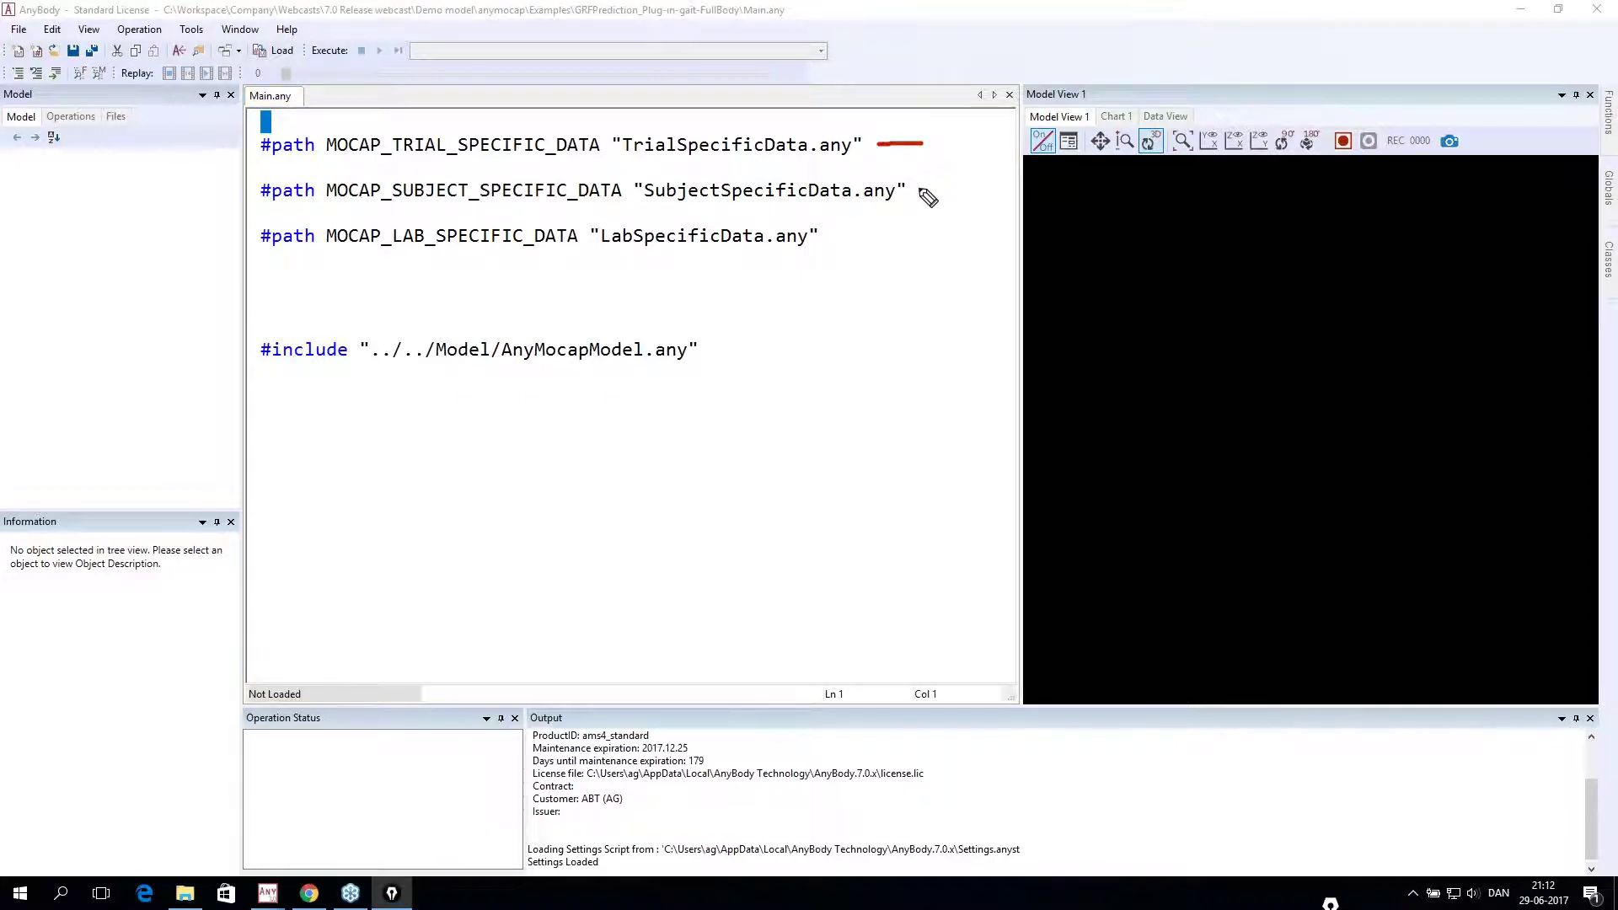
{"action": "left_click_drag", "start_coordinate": [915, 190], "coordinate": [970, 191]}
{"action": "left_click_drag", "start_coordinate": [846, 241], "coordinate": [919, 243]}
{"action": "mouse_move", "coordinate": [887, 126]}
{"action": "left_mouse_down"}
{"action": "mouse_move", "coordinate": [913, 128]}
{"action": "mouse_move", "coordinate": [920, 251]}
{"action": "mouse_move", "coordinate": [885, 255]}
{"action": "left_mouse_up"}
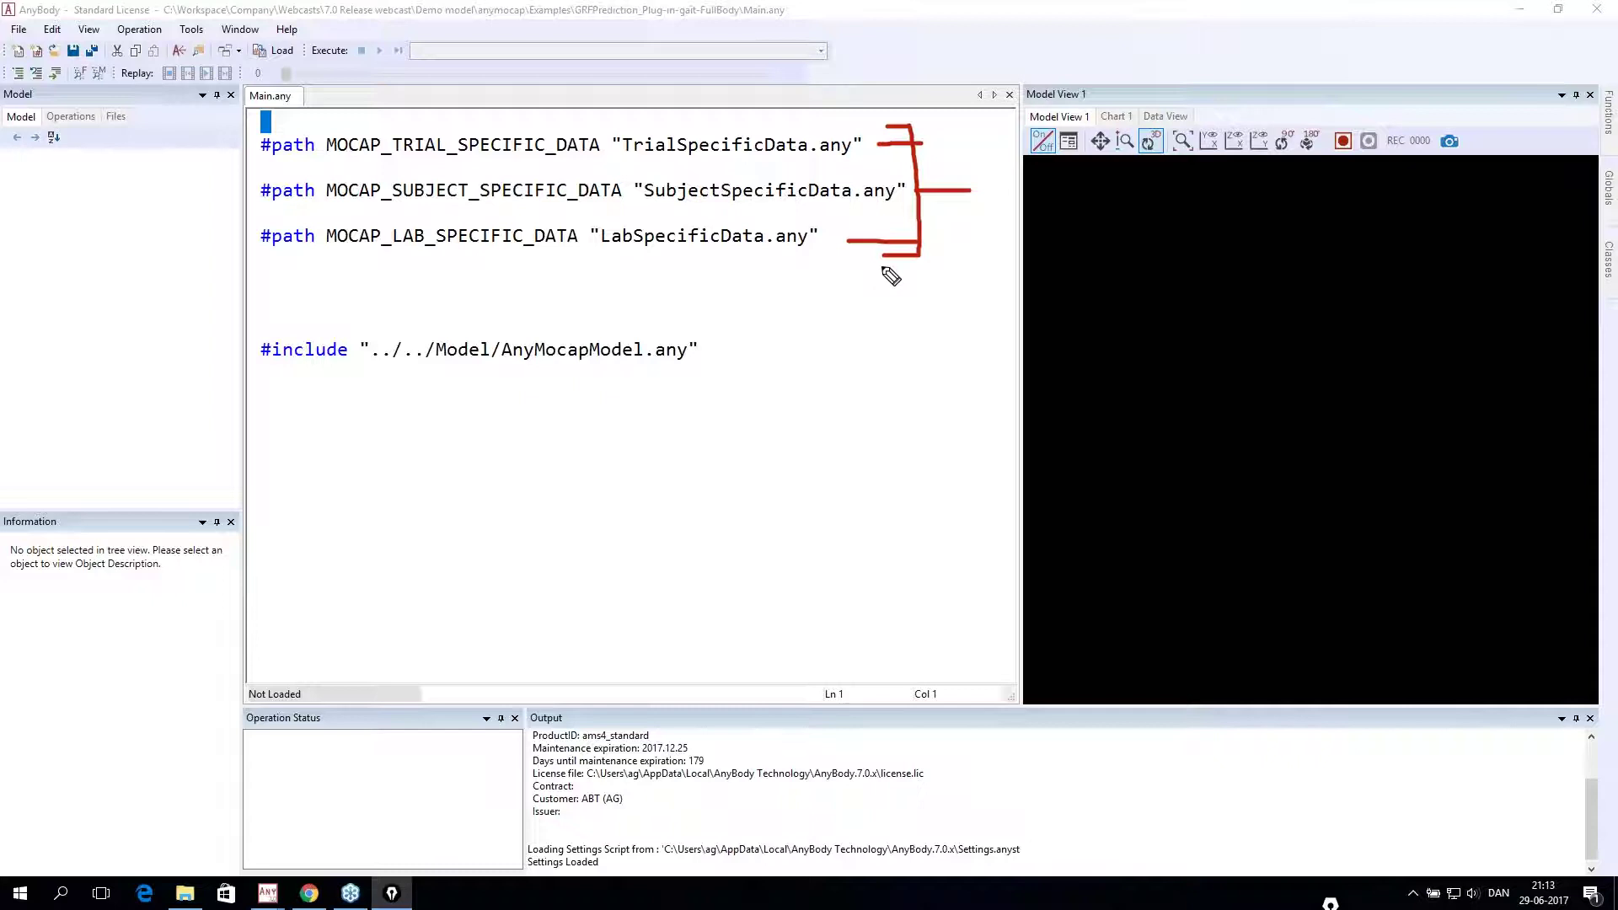
{"action": "key", "text": "ctrl+shift+7"}
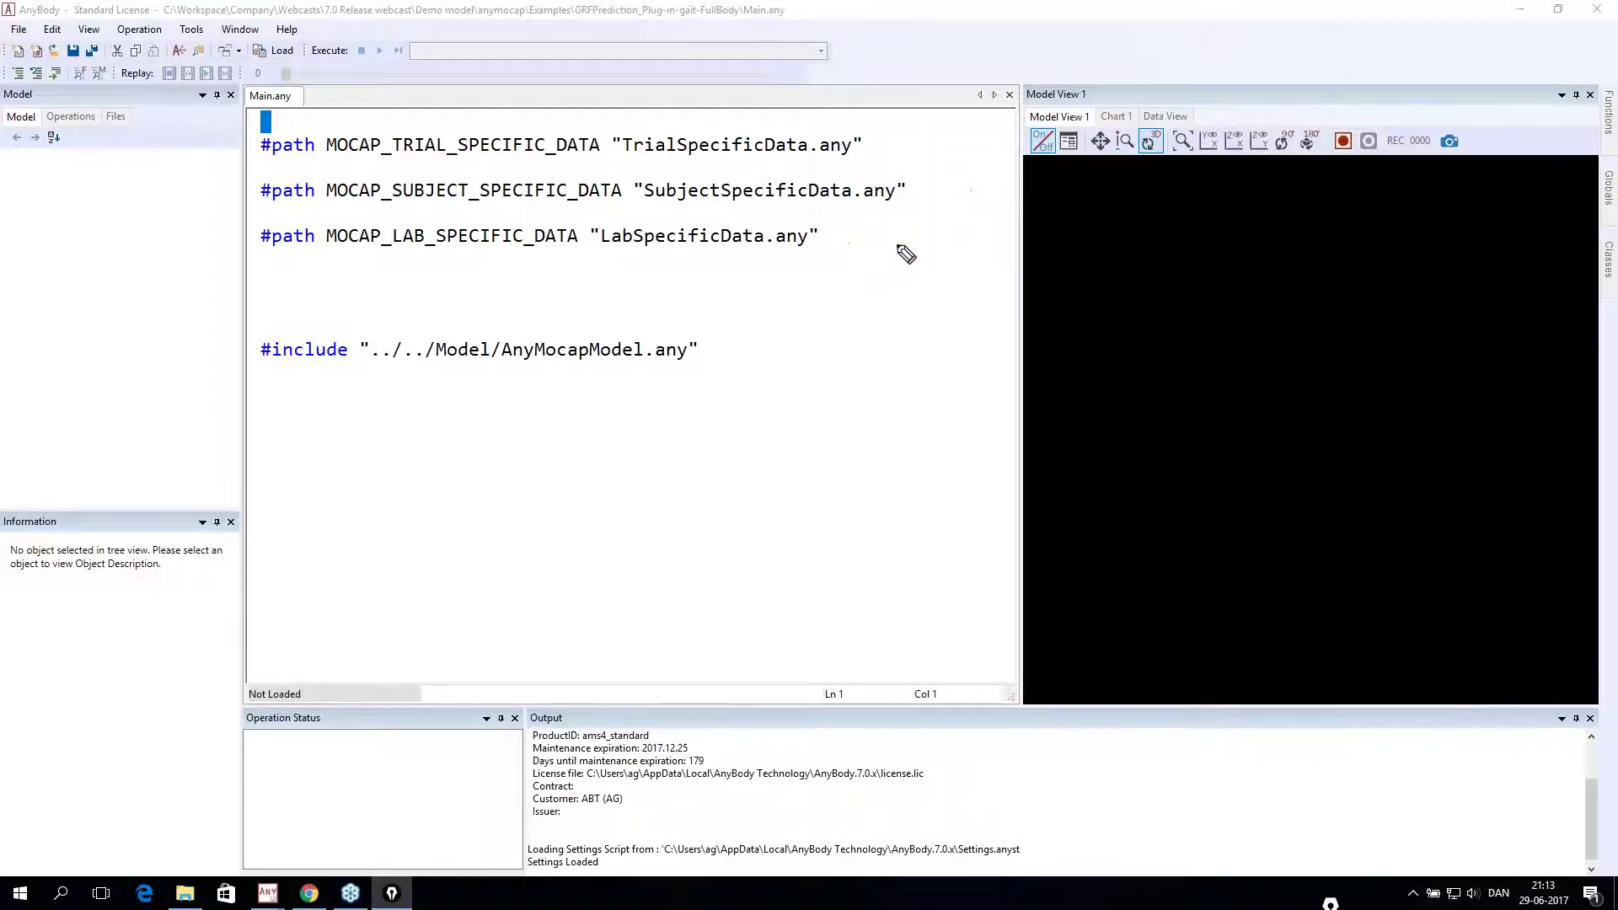
- Load the model from the opened Main.any script
{"action": "key", "text": "ctrl+shift+2"}
{"action": "mouse_move", "coordinate": [312, 38]}
{"action": "left_mouse_down"}
{"action": "mouse_move", "coordinate": [274, 31]}
{"action": "mouse_move", "coordinate": [223, 61]}
{"action": "mouse_move", "coordinate": [268, 80]}
{"action": "mouse_move", "coordinate": [334, 68]}
{"action": "mouse_move", "coordinate": [314, 35]}
{"action": "left_mouse_up"}
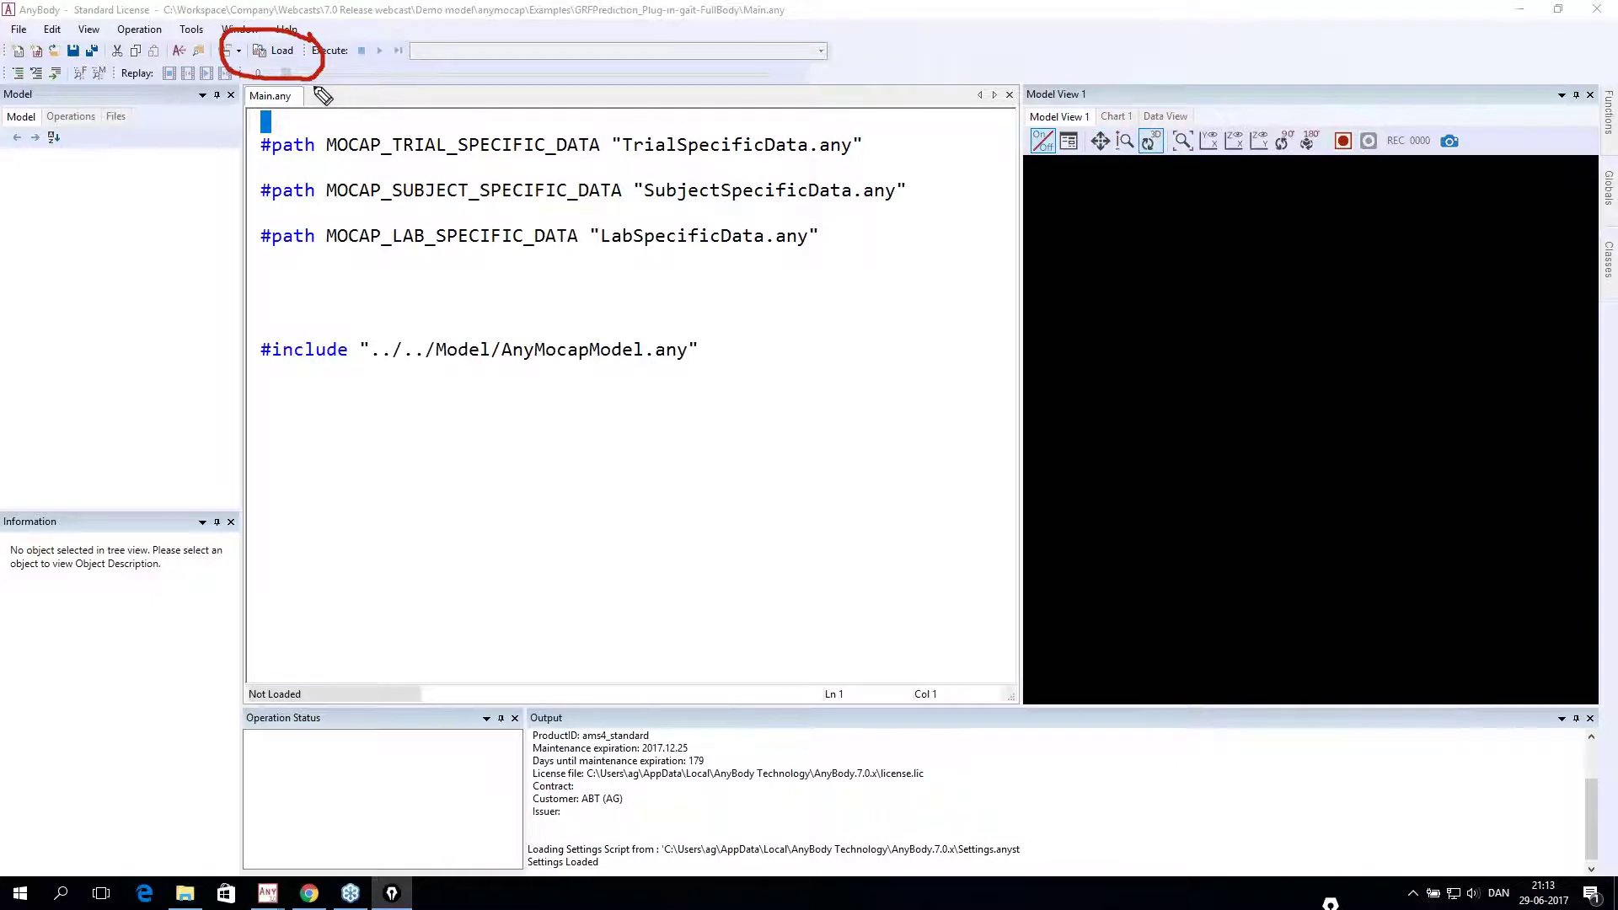
{"action": "key", "text": "ctrl+z"}
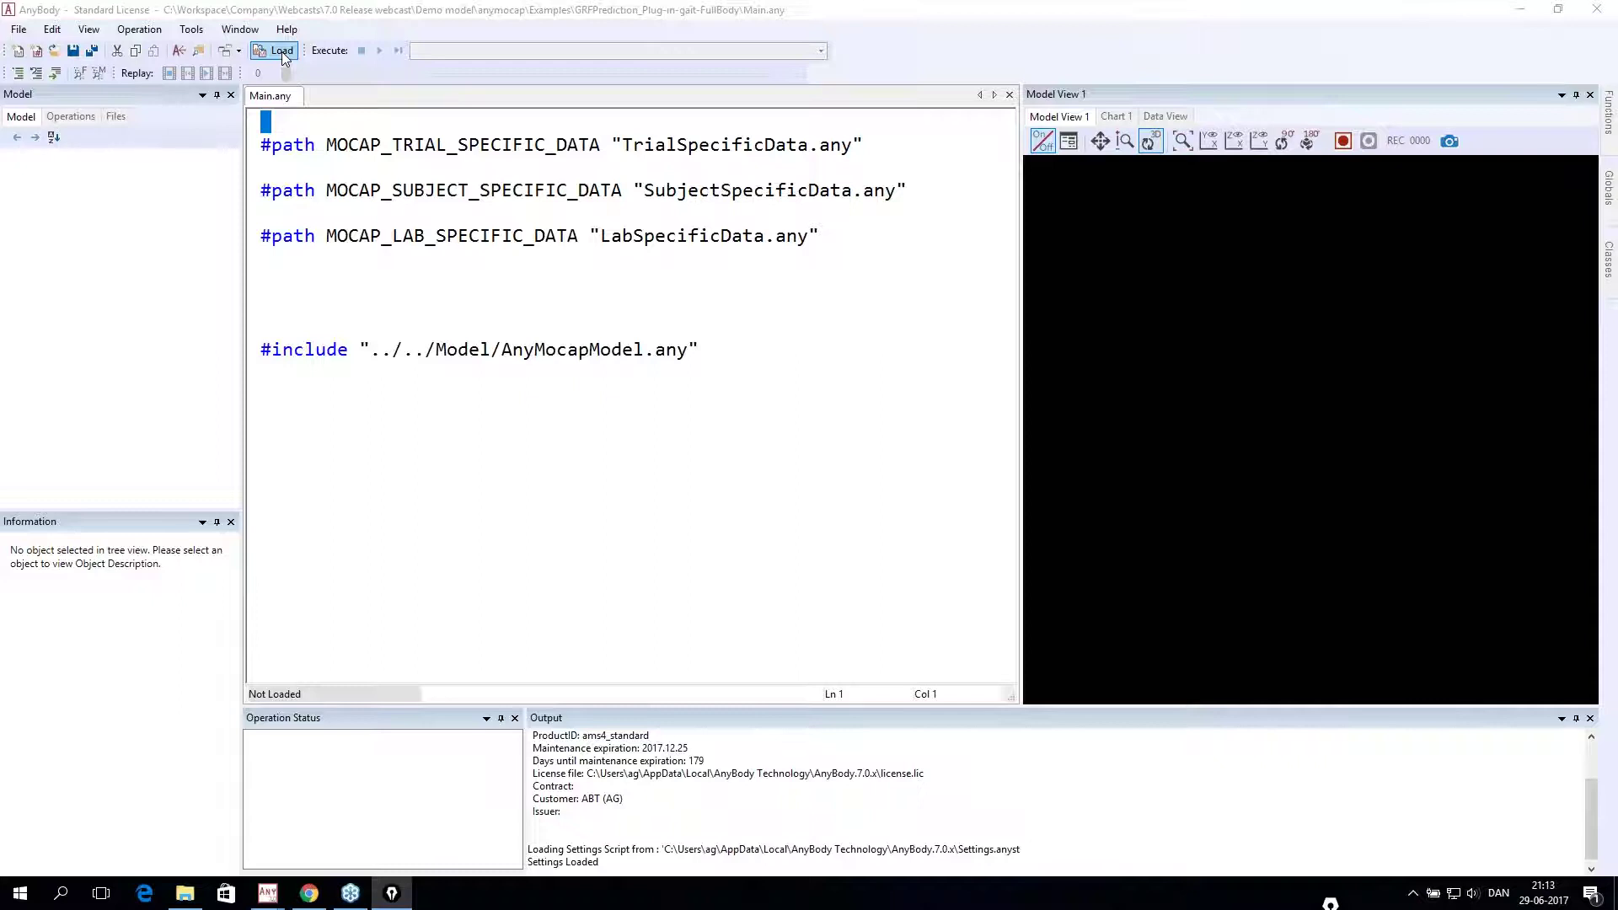
{"action": "left_click", "coordinate": [281, 52]}
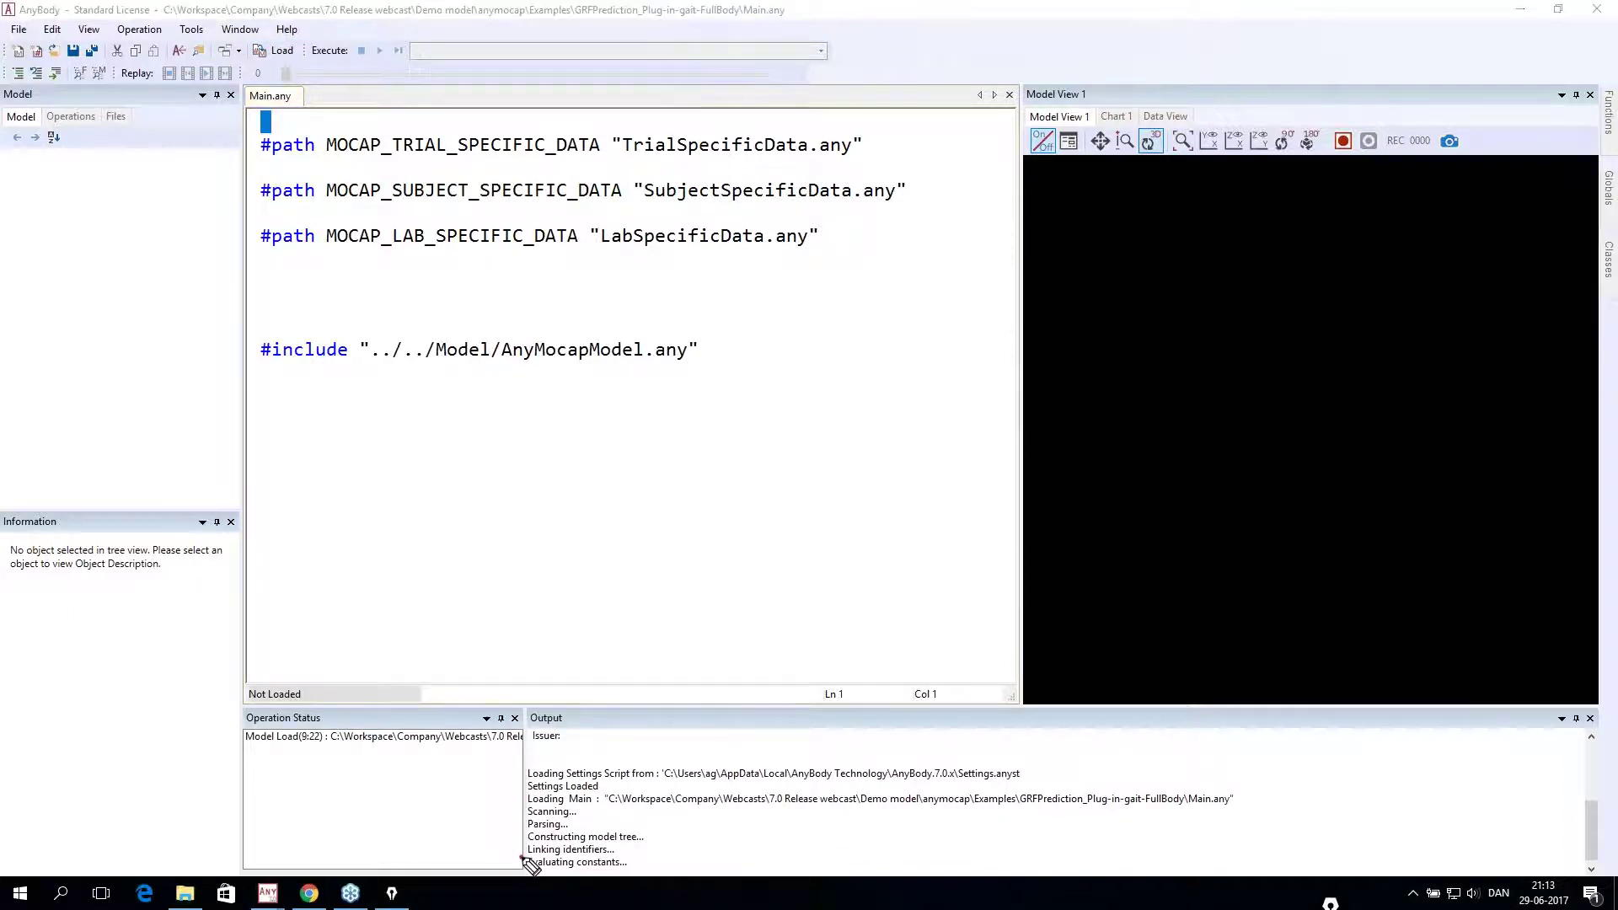
{"action": "mouse_move", "coordinate": [523, 859]}
{"action": "left_mouse_down"}
{"action": "mouse_move", "coordinate": [521, 713]}
{"action": "mouse_move", "coordinate": [1237, 713]}
{"action": "mouse_move", "coordinate": [1264, 714]}
{"action": "mouse_move", "coordinate": [1269, 876]}
{"action": "left_mouse_up"}
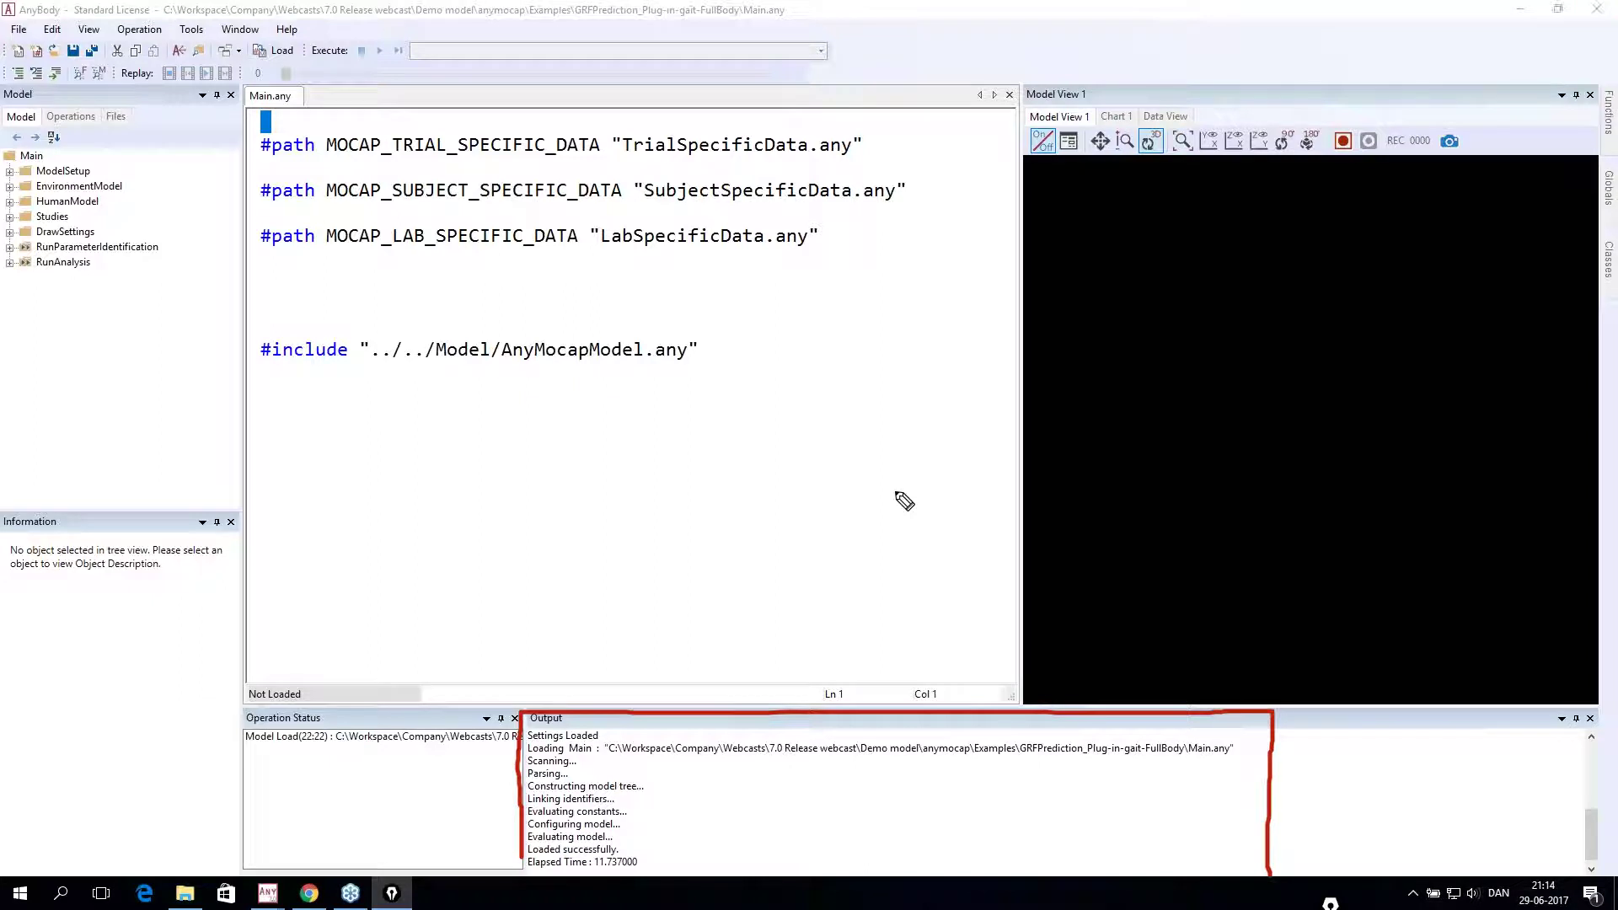
{"action": "key", "text": "Escape"}
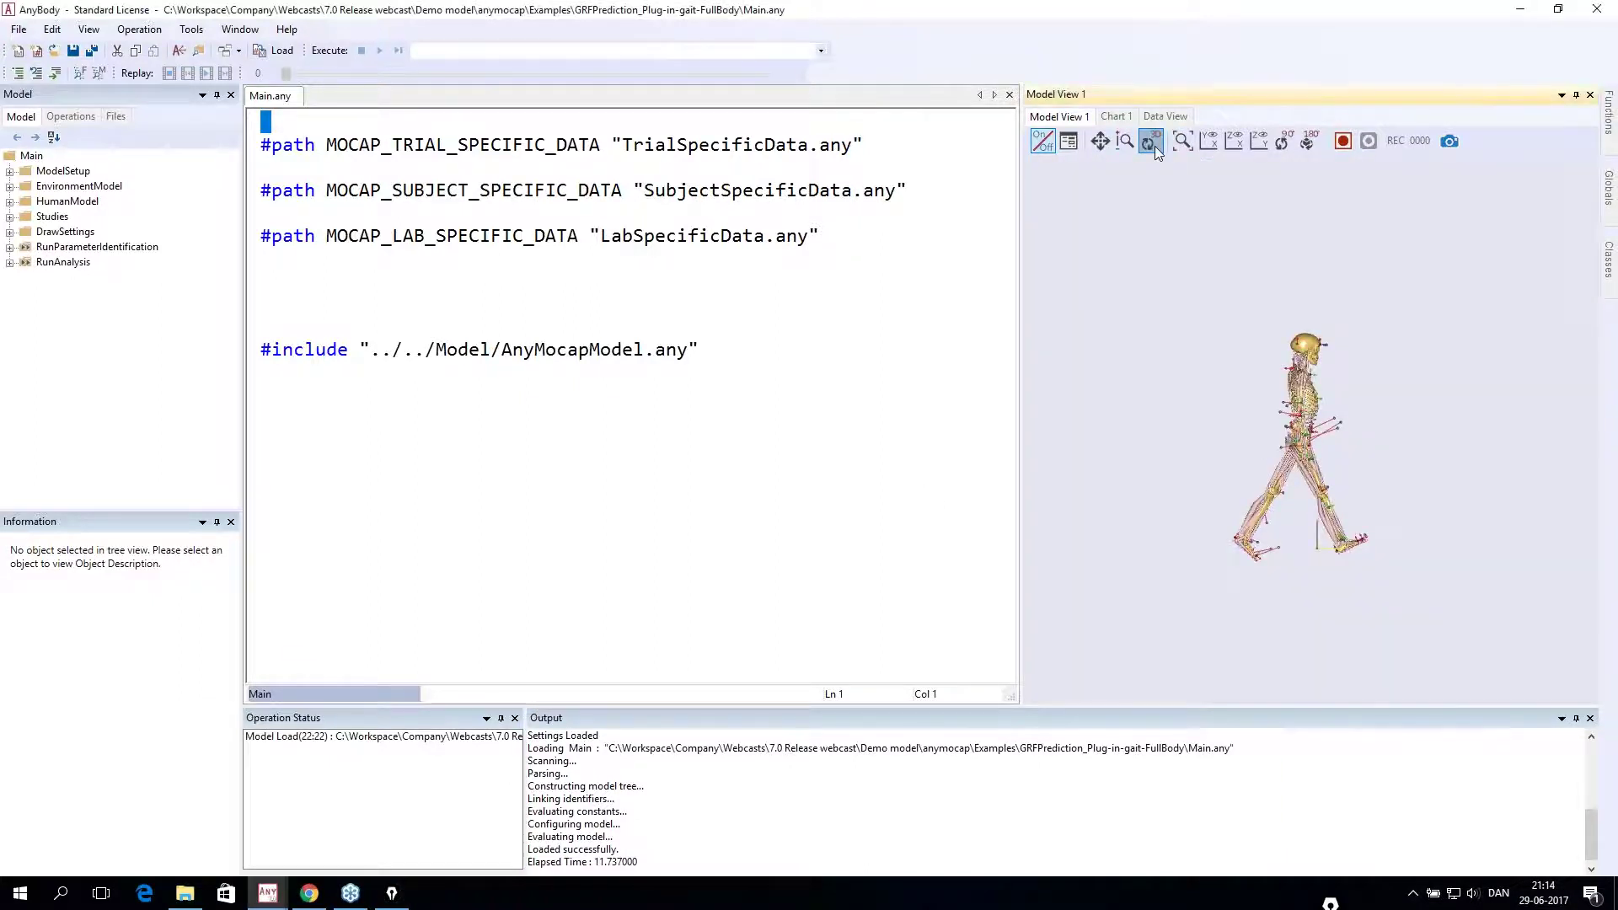
- Rotate the model view to inspect the walking skeleton from the front and zoom in on it
{"action": "mouse_move", "coordinate": [1295, 115]}
{"action": "left_mouse_down"}
{"action": "mouse_move", "coordinate": [1065, 118]}
{"action": "mouse_move", "coordinate": [1300, 203]}
{"action": "mouse_move", "coordinate": [1435, 130]}
{"action": "mouse_move", "coordinate": [1291, 120]}
{"action": "left_mouse_up"}
{"action": "key", "text": "Escape"}
{"action": "key", "text": "Escape"}
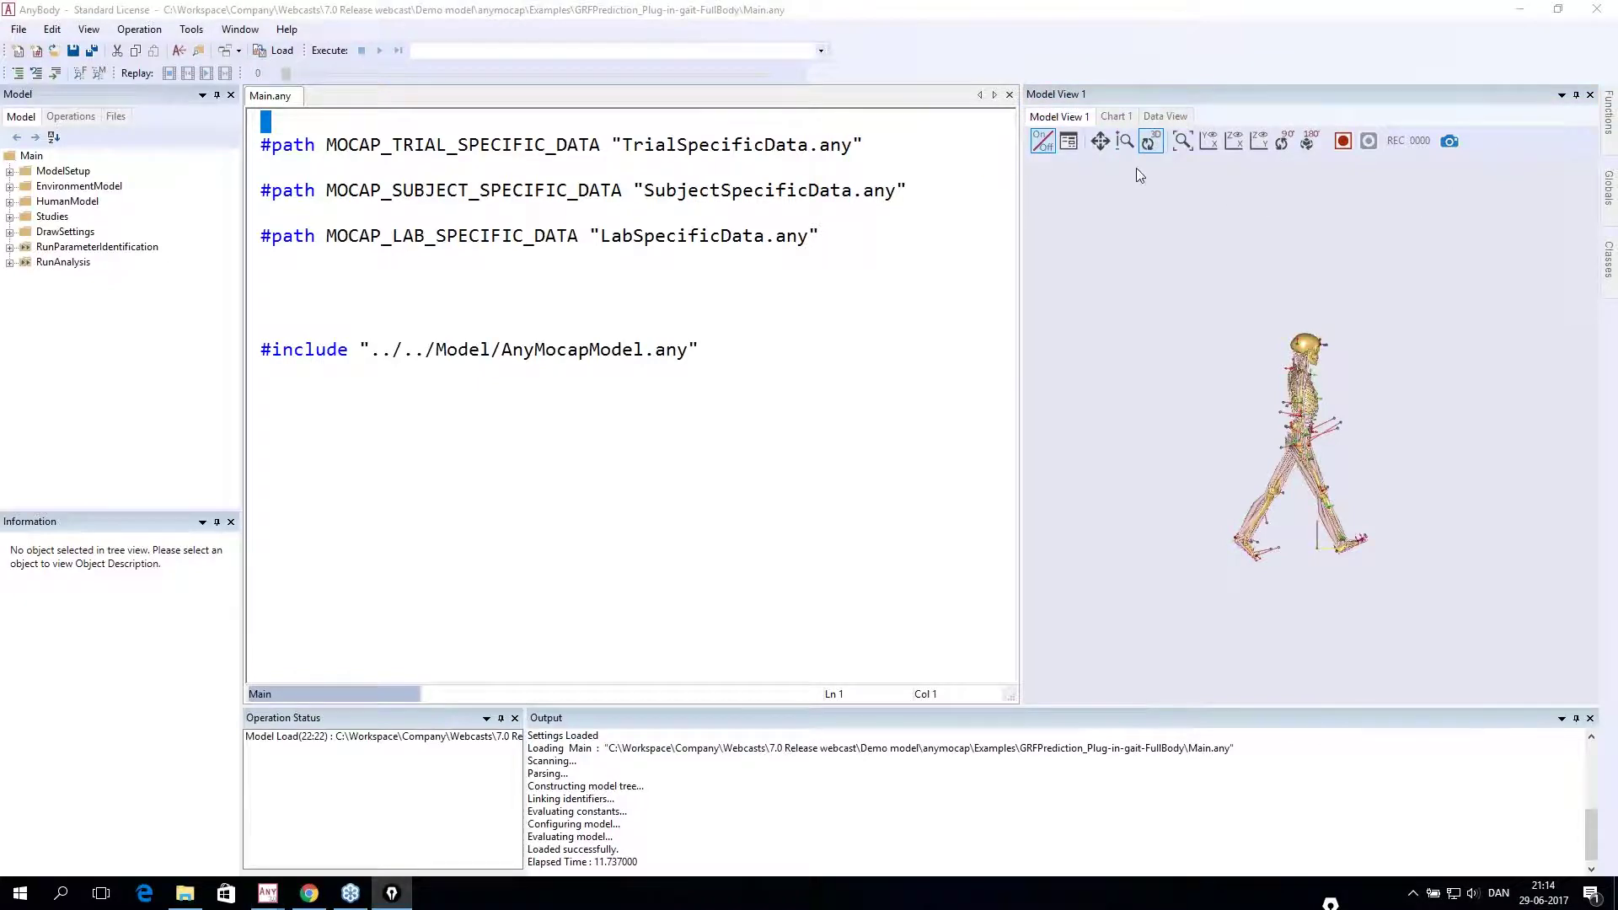
{"action": "mouse_move", "coordinate": [1314, 438]}
{"action": "left_mouse_down"}
{"action": "mouse_move", "coordinate": [1481, 516]}
{"action": "mouse_move", "coordinate": [1297, 455]}
{"action": "mouse_move", "coordinate": [1329, 428]}
{"action": "left_mouse_up"}
{"action": "scroll", "coordinate": [1330, 430], "scroll_direction": "up", "scroll_amount": 3}
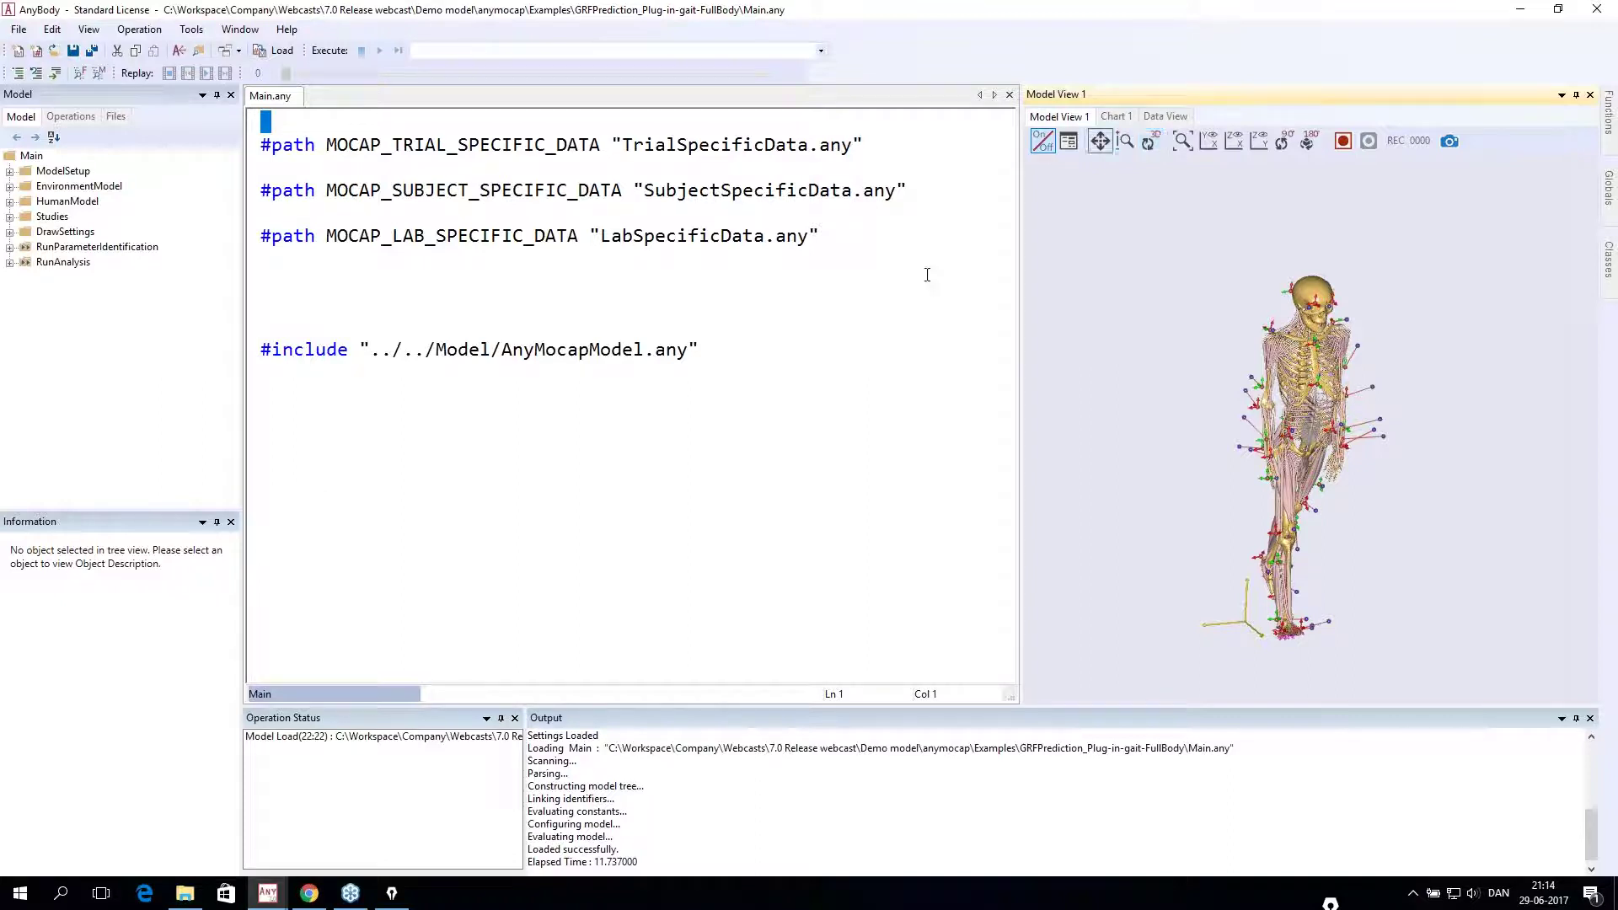
{"action": "mouse_move", "coordinate": [684, 86]}
{"action": "left_mouse_down"}
{"action": "mouse_move", "coordinate": [1007, 91]}
{"action": "mouse_move", "coordinate": [1015, 506]}
{"action": "mouse_move", "coordinate": [981, 625]}
{"action": "mouse_move", "coordinate": [946, 590]}
{"action": "left_mouse_up"}
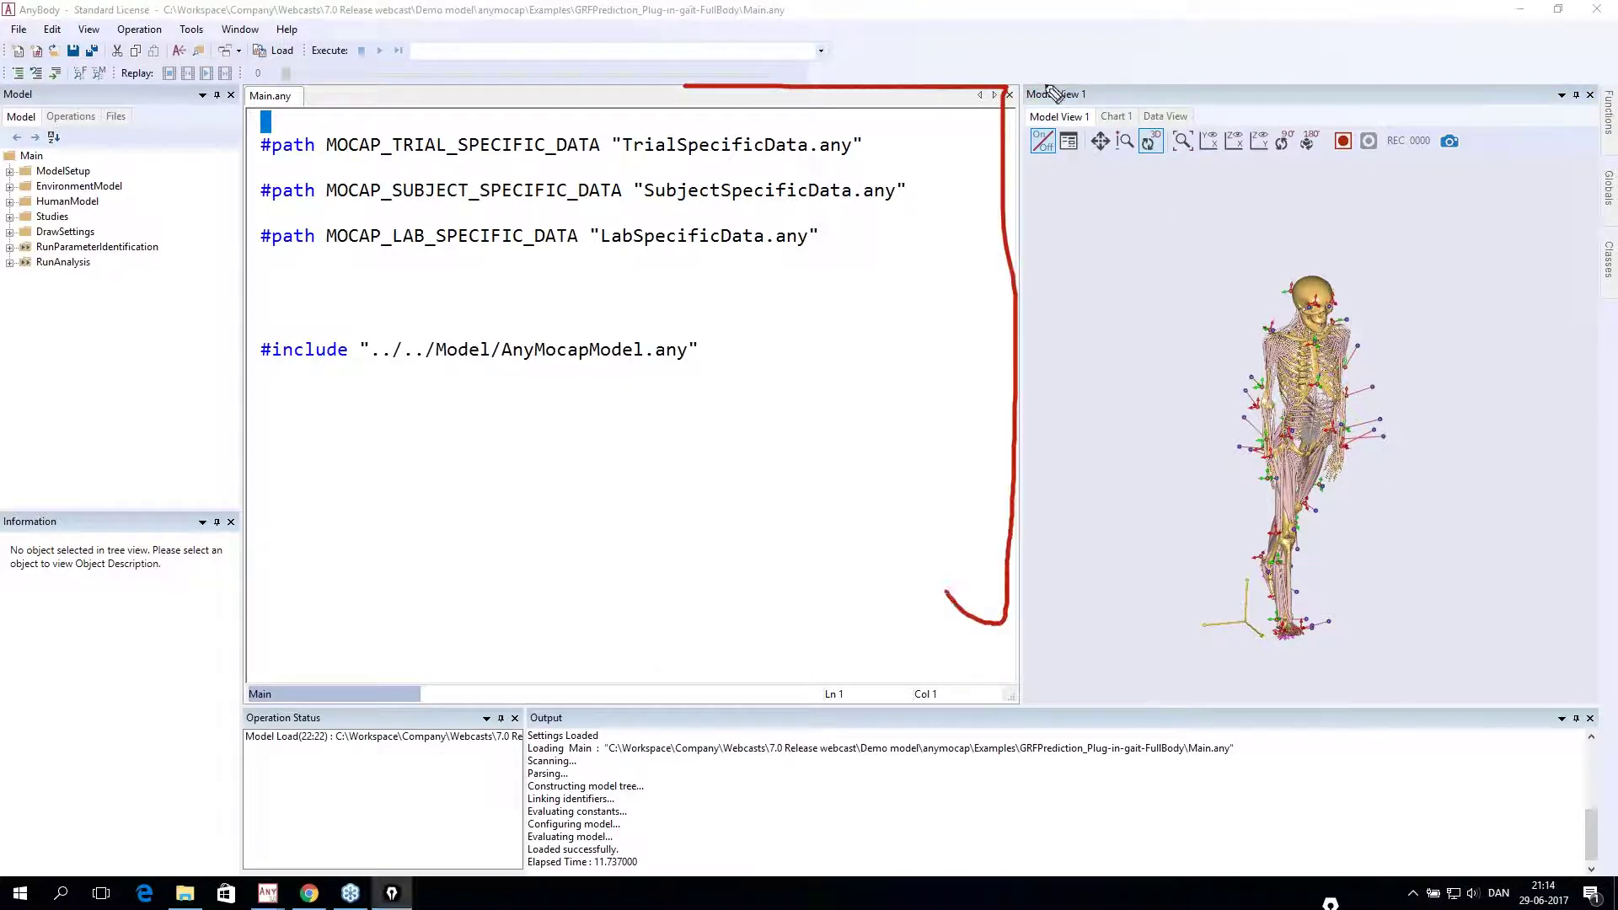
{"action": "mouse_move", "coordinate": [1145, 81]}
{"action": "left_mouse_down"}
{"action": "mouse_move", "coordinate": [1058, 83]}
{"action": "mouse_move", "coordinate": [1038, 143]}
{"action": "mouse_move", "coordinate": [1045, 608]}
{"action": "mouse_move", "coordinate": [1141, 652]}
{"action": "left_mouse_up"}
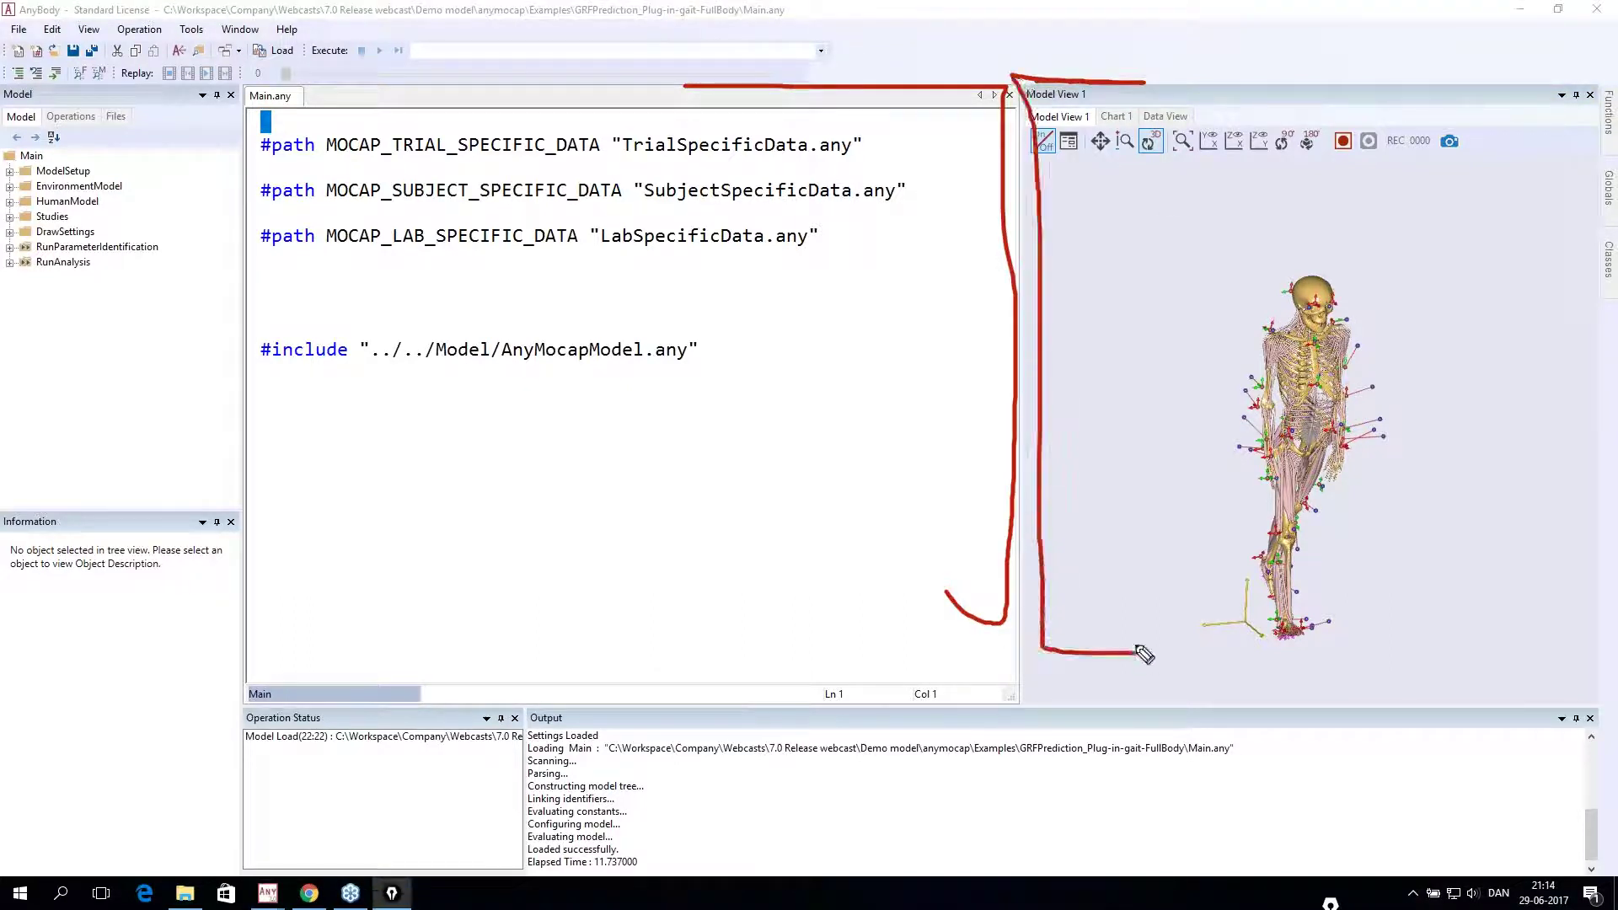
{"action": "key", "text": "Escape"}
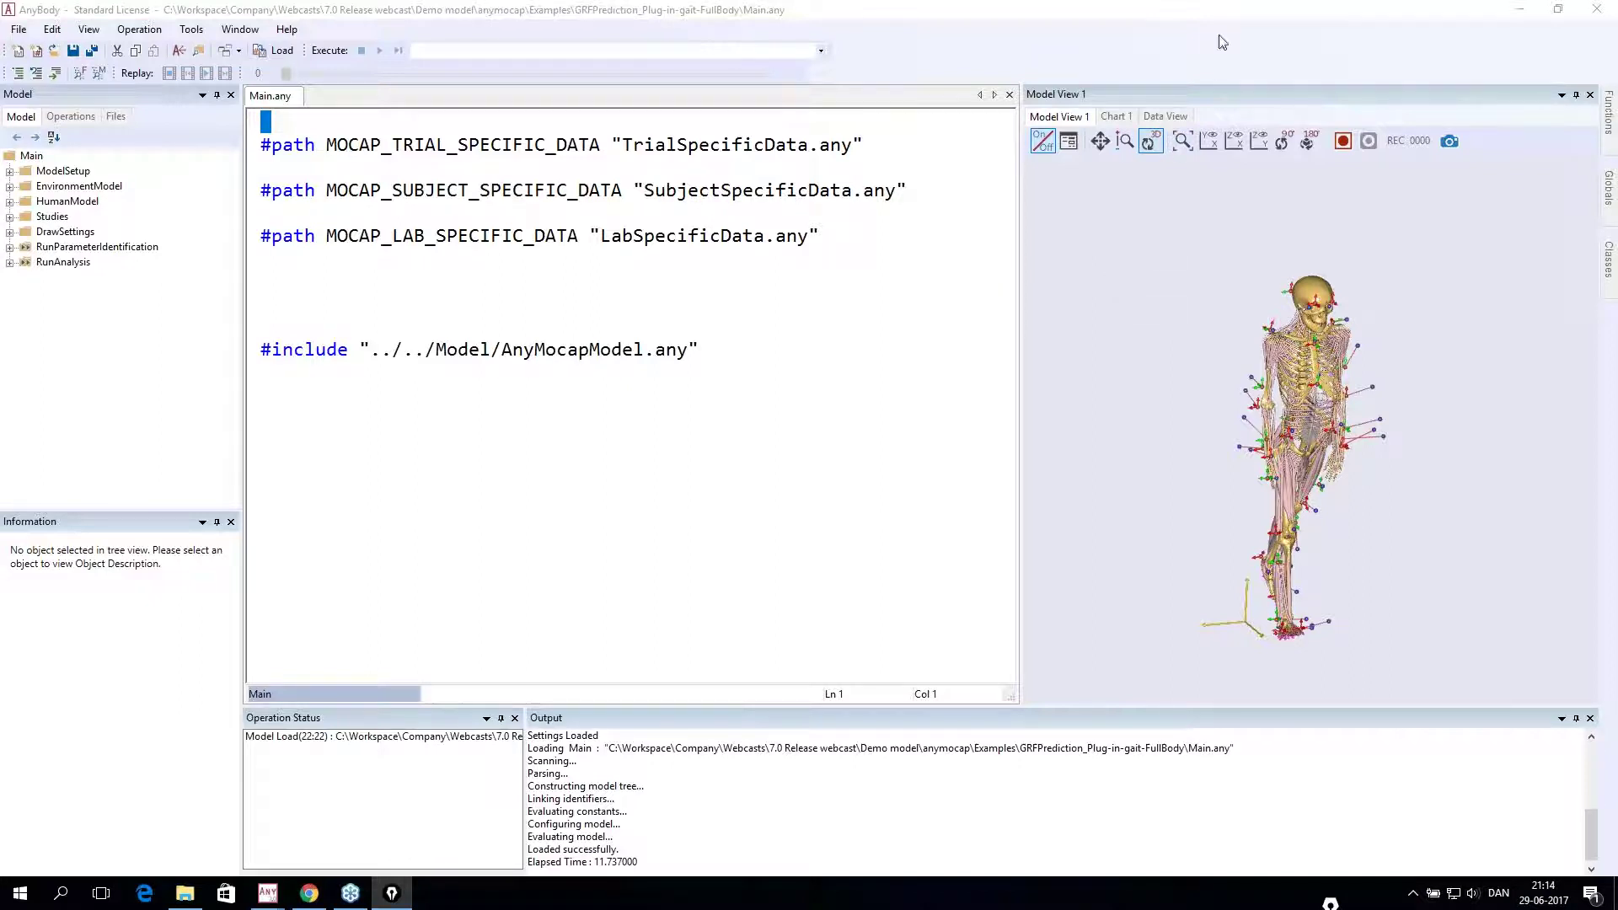
- Undock the Model View window, move it over the script editor, and return it to its docked place beside the script
{"action": "left_click", "coordinate": [1240, 101]}
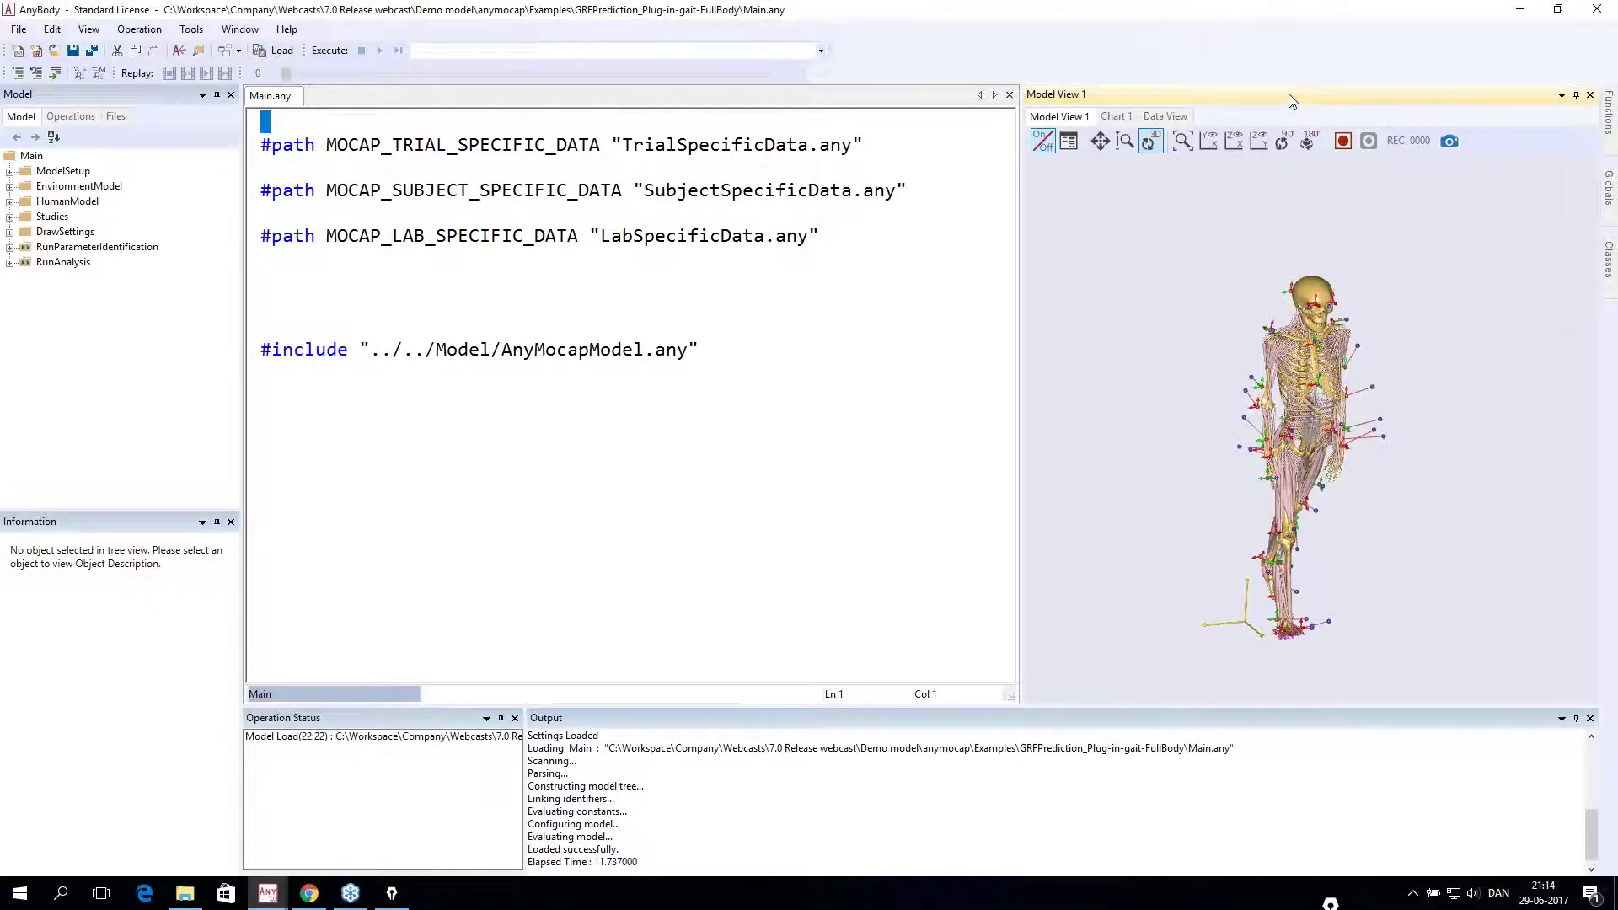
{"action": "left_click_drag", "start_coordinate": [1289, 101], "coordinate": [885, 407]}
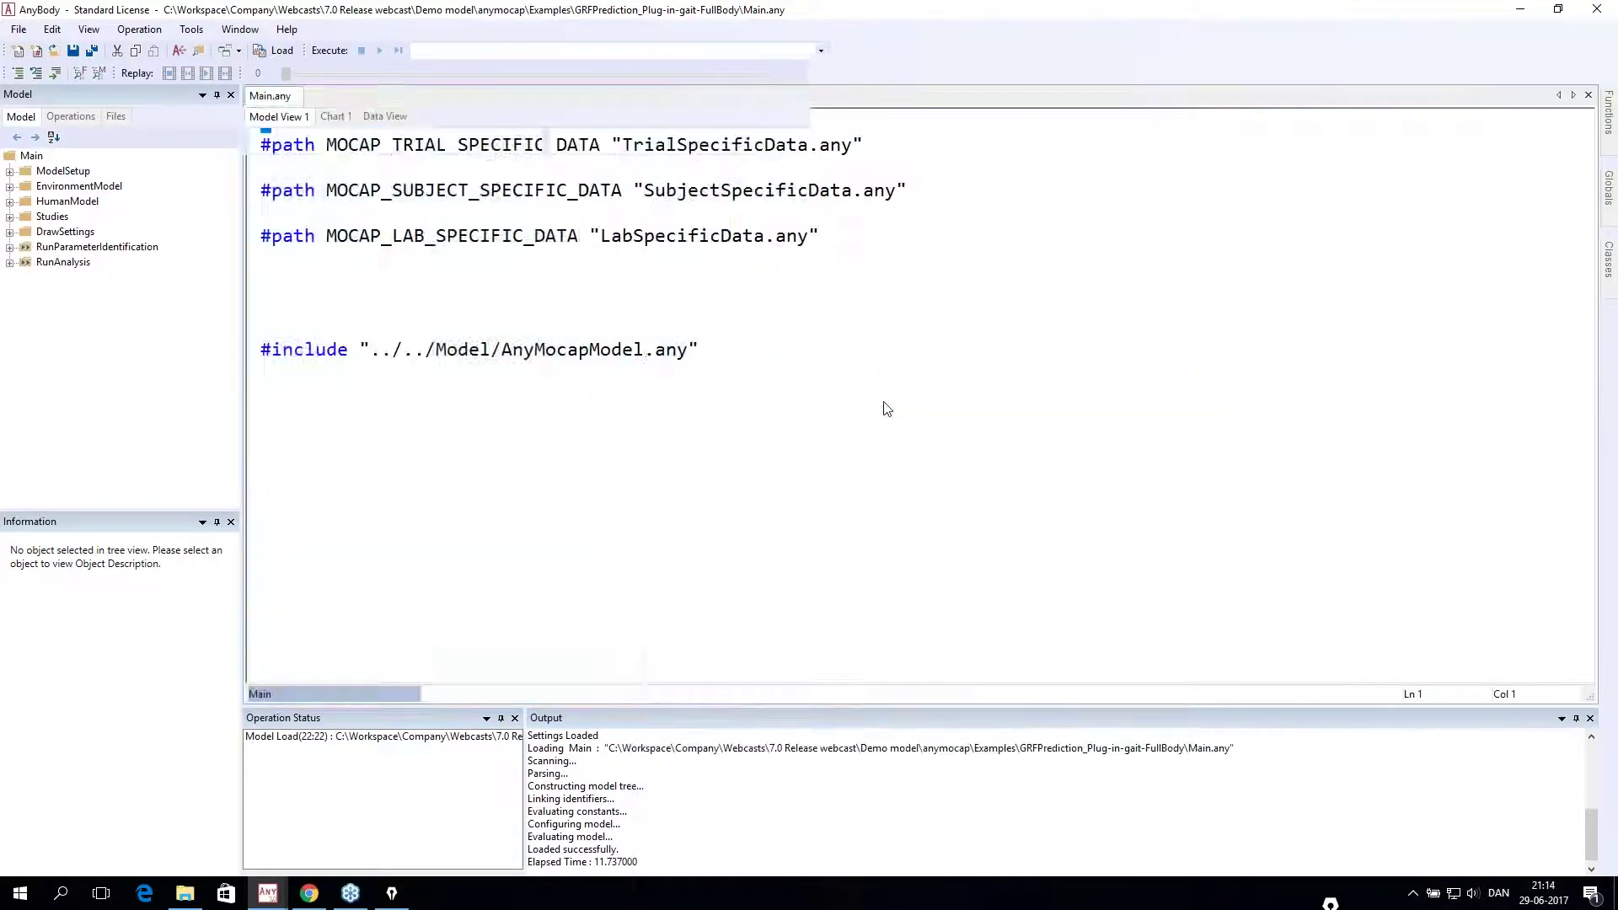
{"action": "left_click_drag", "start_coordinate": [543, 94], "coordinate": [947, 397]}
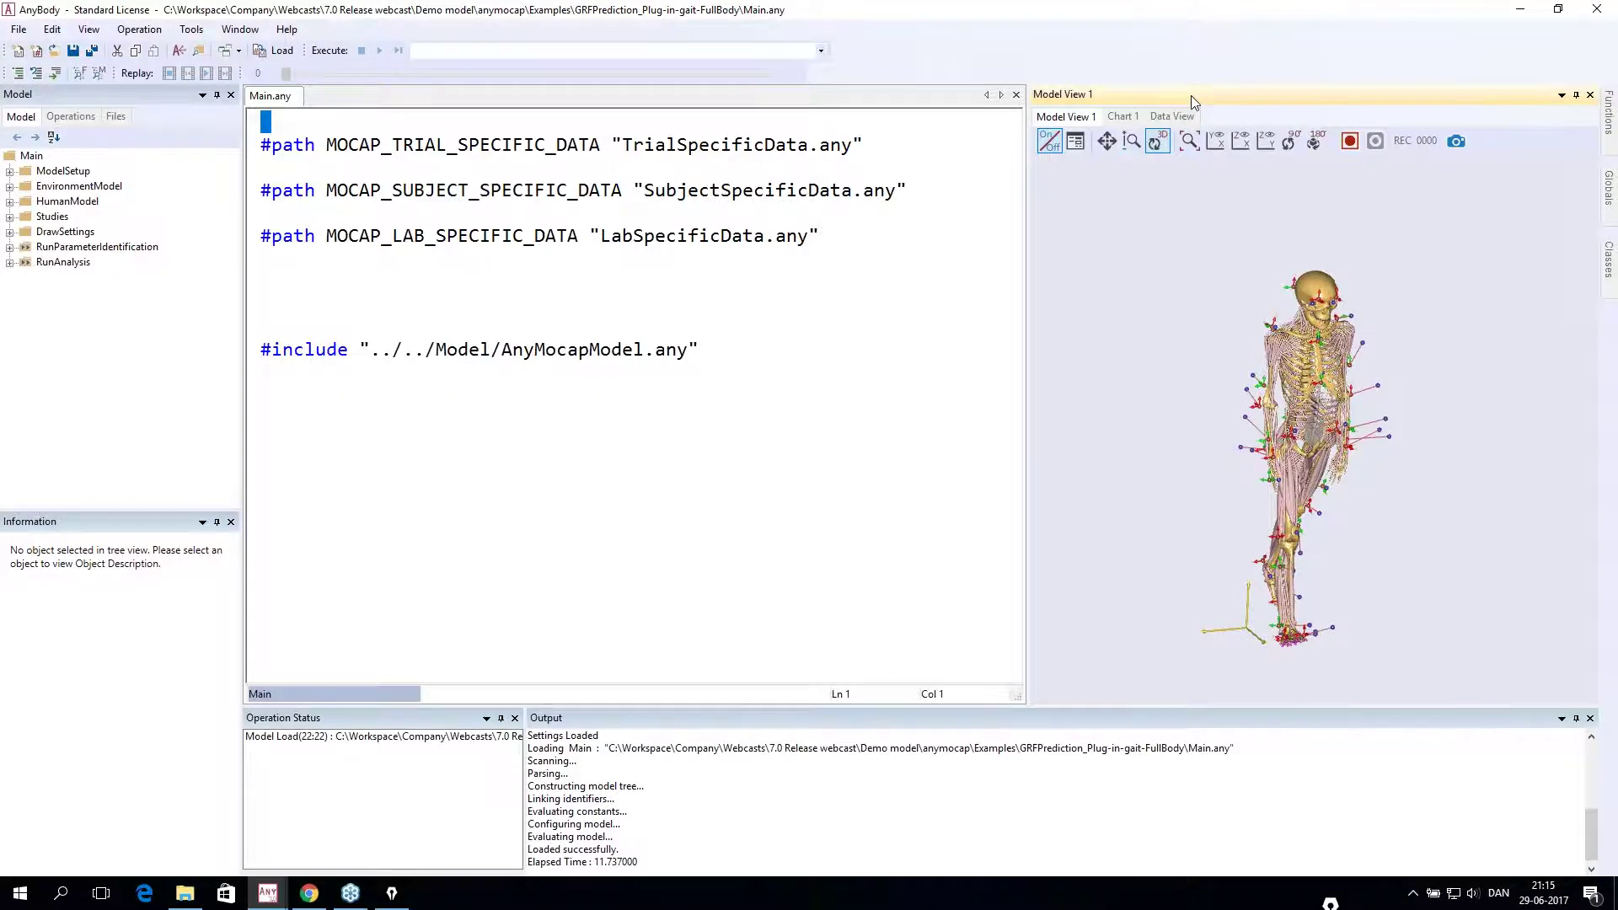
{"action": "left_click_drag", "start_coordinate": [1192, 102], "coordinate": [812, 265]}
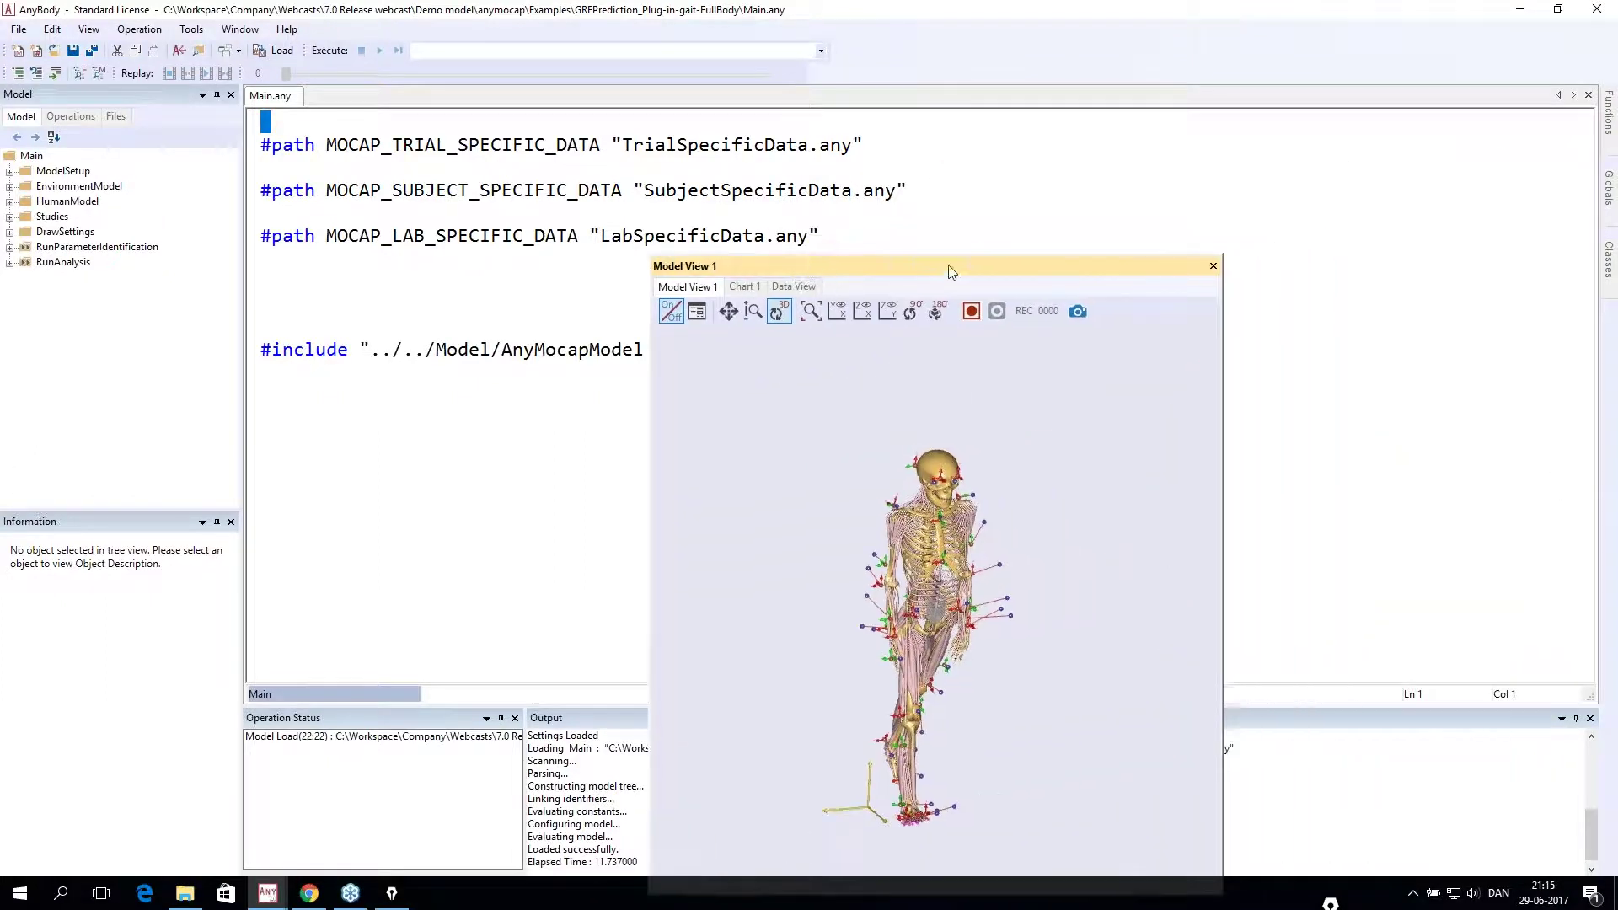
{"action": "left_click_drag", "start_coordinate": [931, 261], "coordinate": [885, 218]}
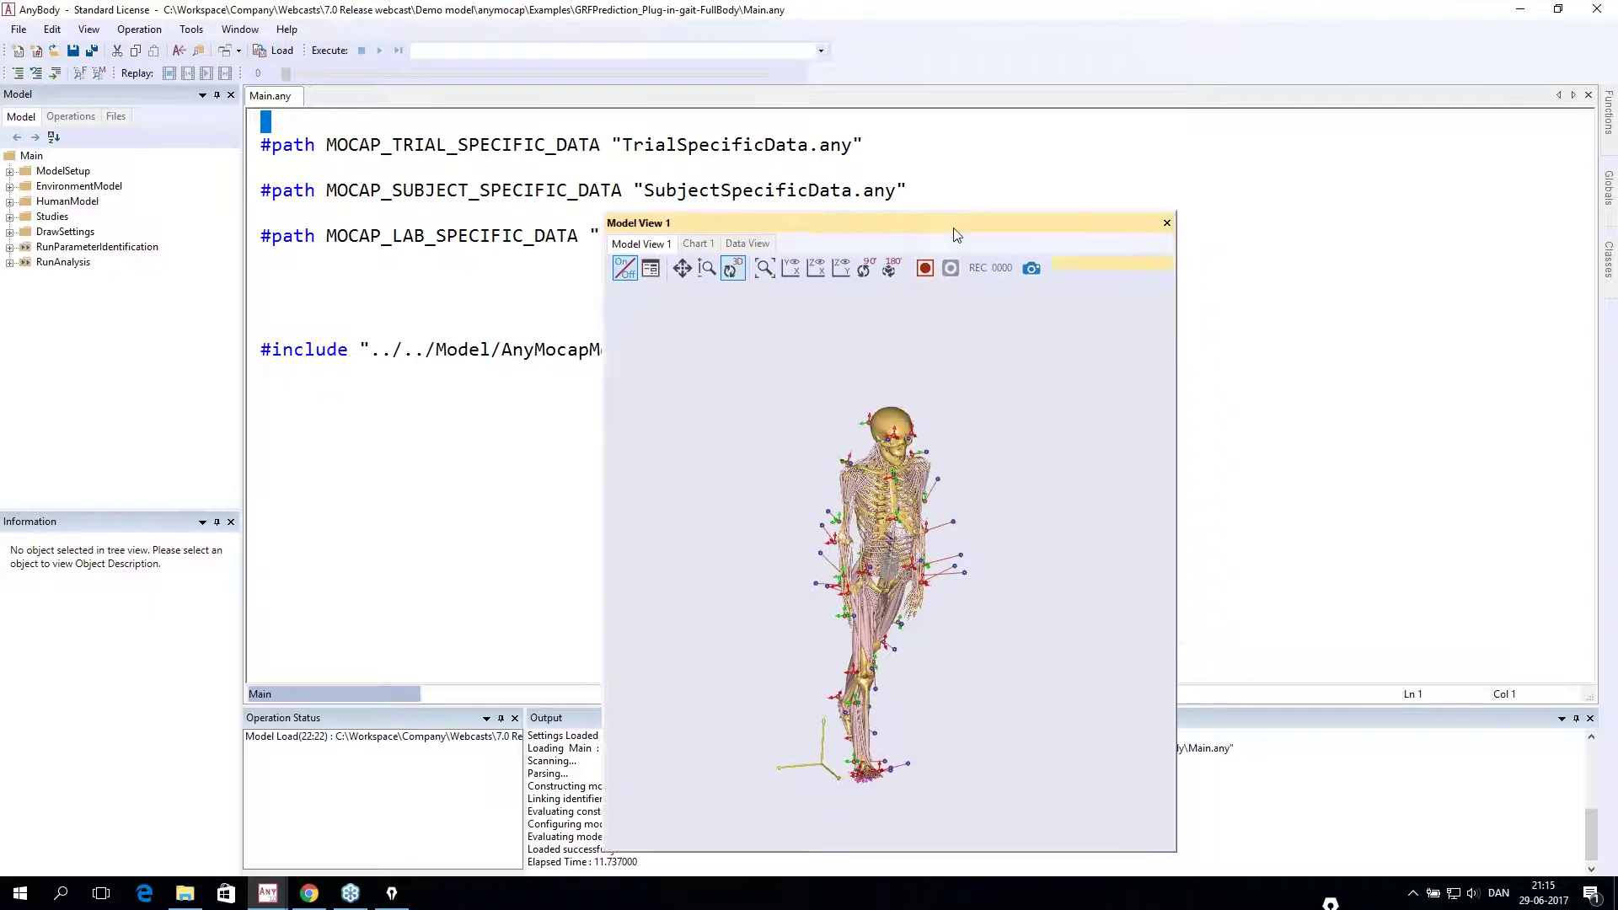
{"action": "double_click", "coordinate": [862, 230]}
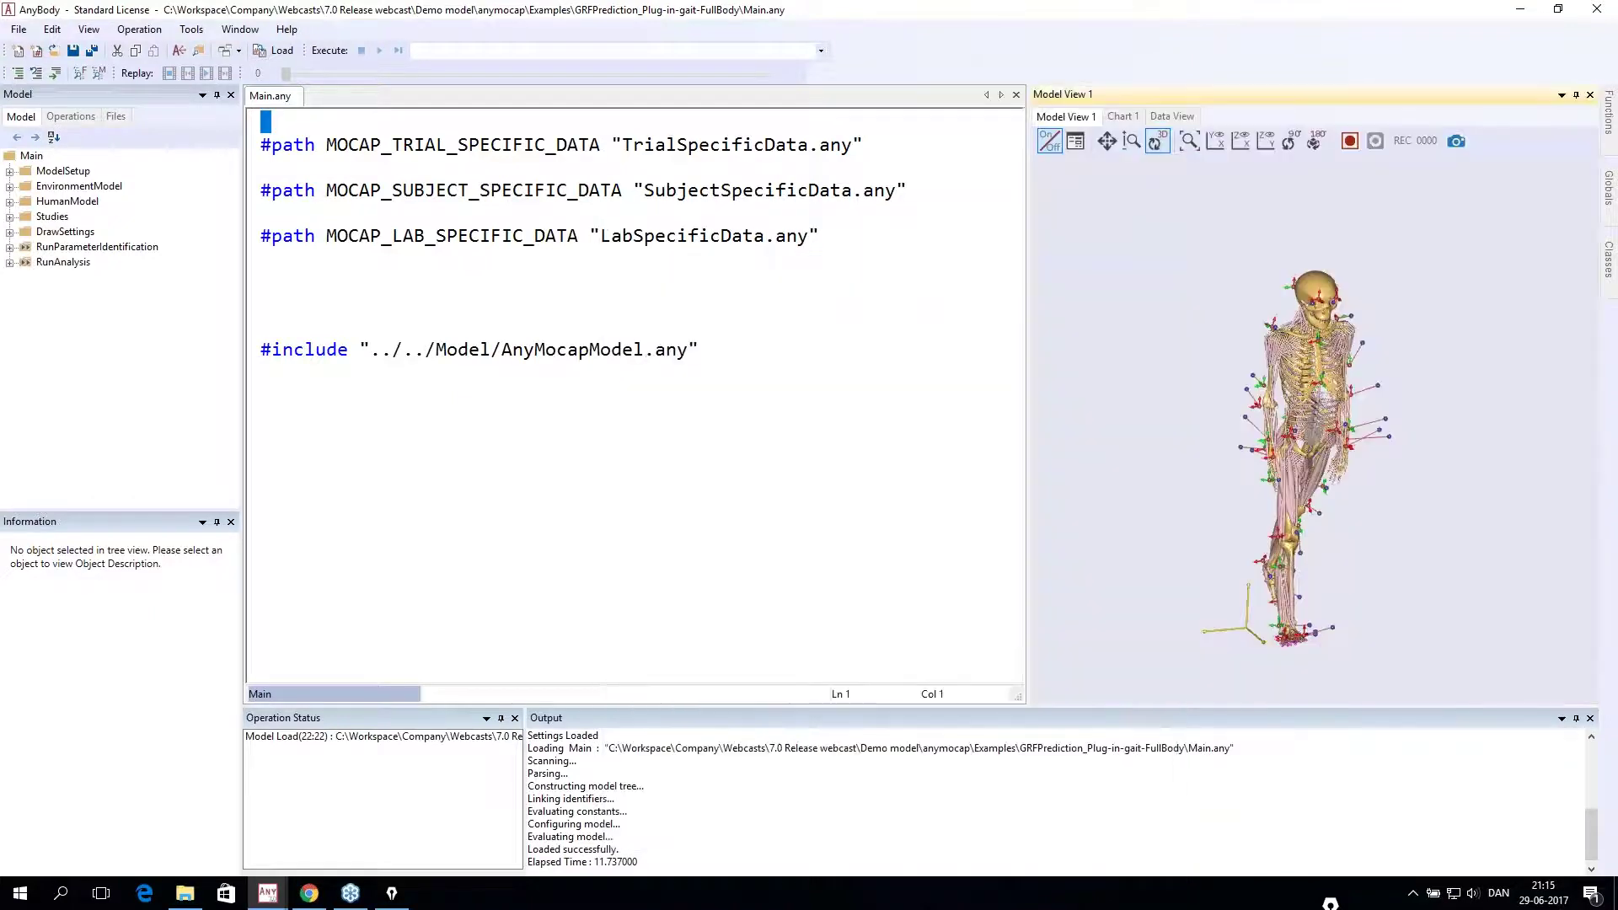
{"action": "left_click", "coordinate": [903, 282]}
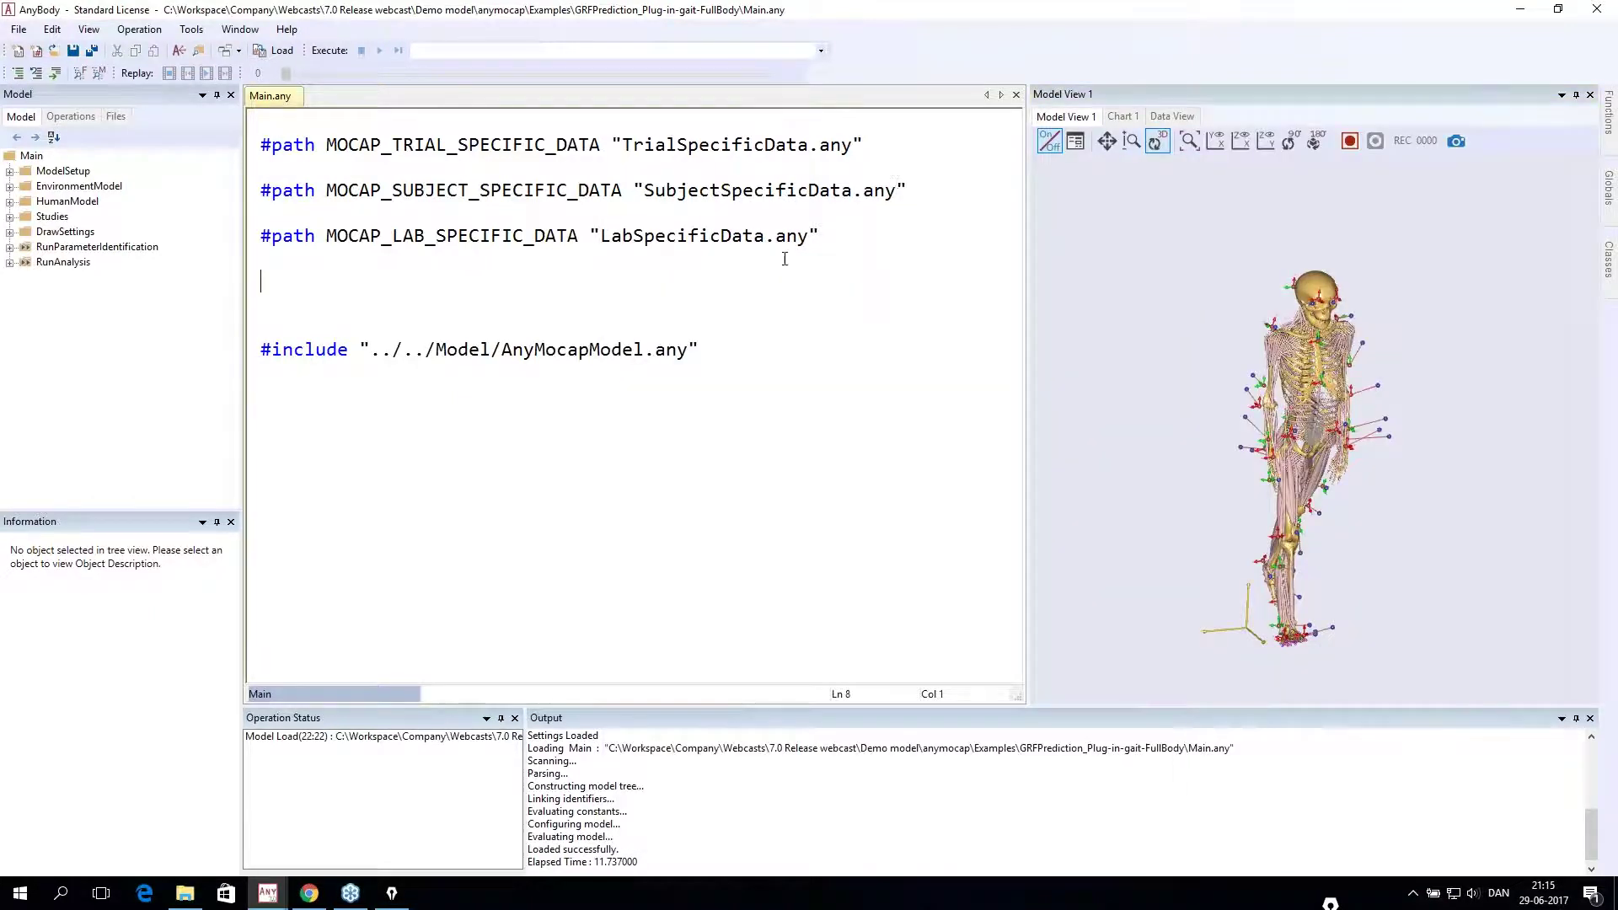
{"action": "key", "text": "ctrl+shift+3"}
{"action": "mouse_move", "coordinate": [1346, 222]}
{"action": "left_mouse_down"}
{"action": "mouse_move", "coordinate": [1172, 259]}
{"action": "mouse_move", "coordinate": [1156, 613]}
{"action": "mouse_move", "coordinate": [1515, 573]}
{"action": "mouse_move", "coordinate": [1424, 307]}
{"action": "mouse_move", "coordinate": [1349, 226]}
{"action": "left_mouse_up"}
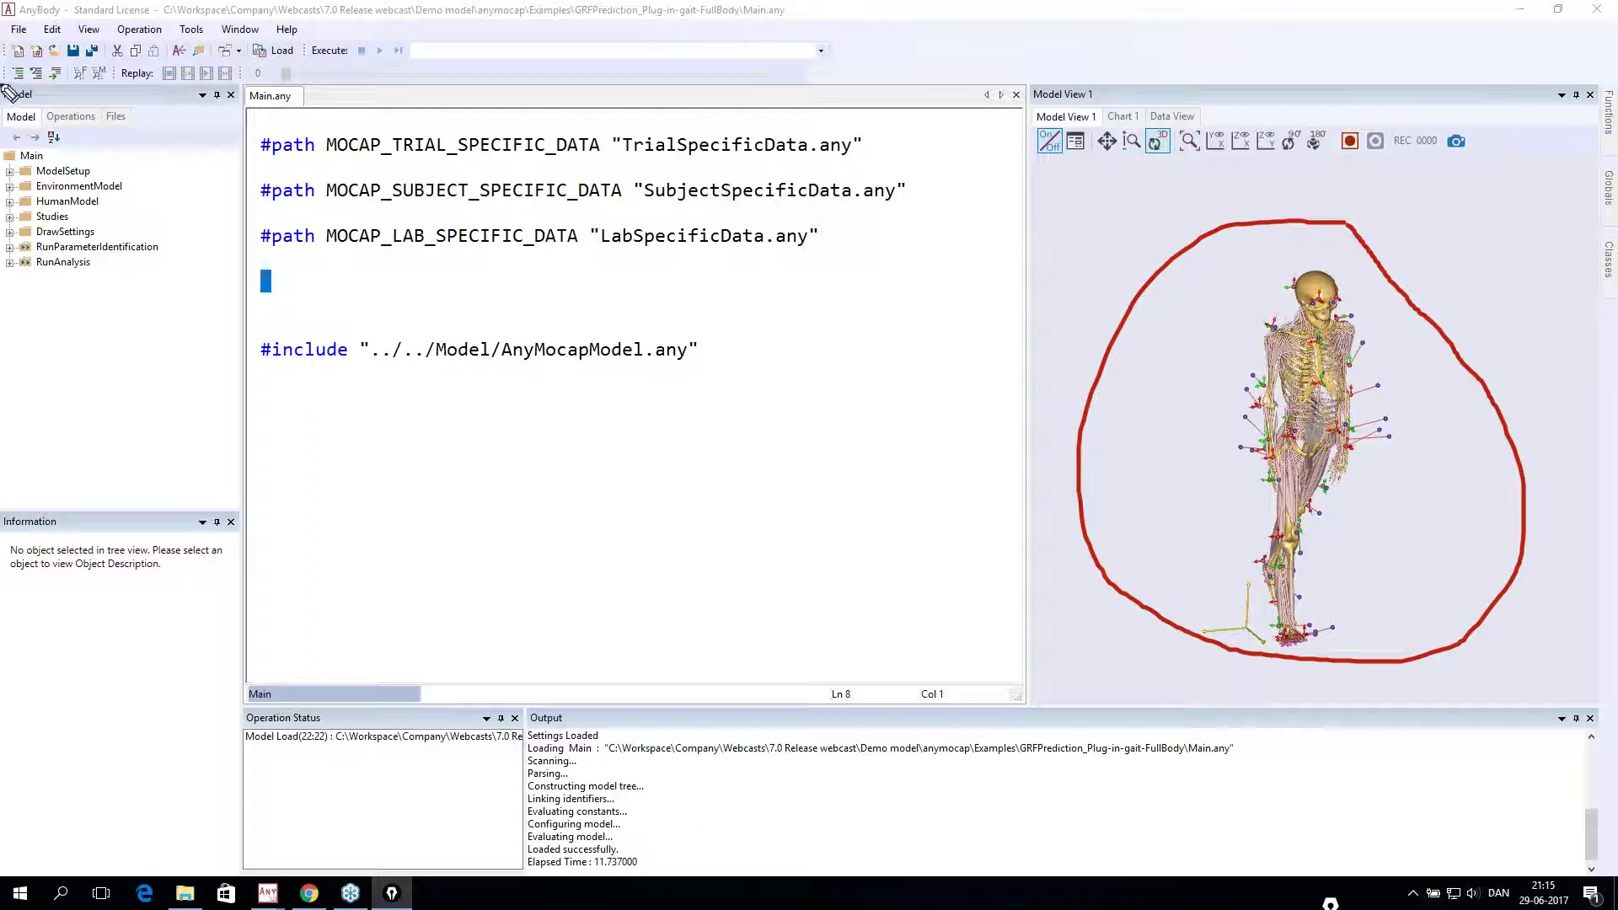
{"action": "mouse_move", "coordinate": [4, 83]}
{"action": "left_mouse_down"}
{"action": "mouse_move", "coordinate": [221, 83]}
{"action": "mouse_move", "coordinate": [266, 396]}
{"action": "mouse_move", "coordinate": [257, 505]}
{"action": "mouse_move", "coordinate": [1, 506]}
{"action": "left_mouse_up"}
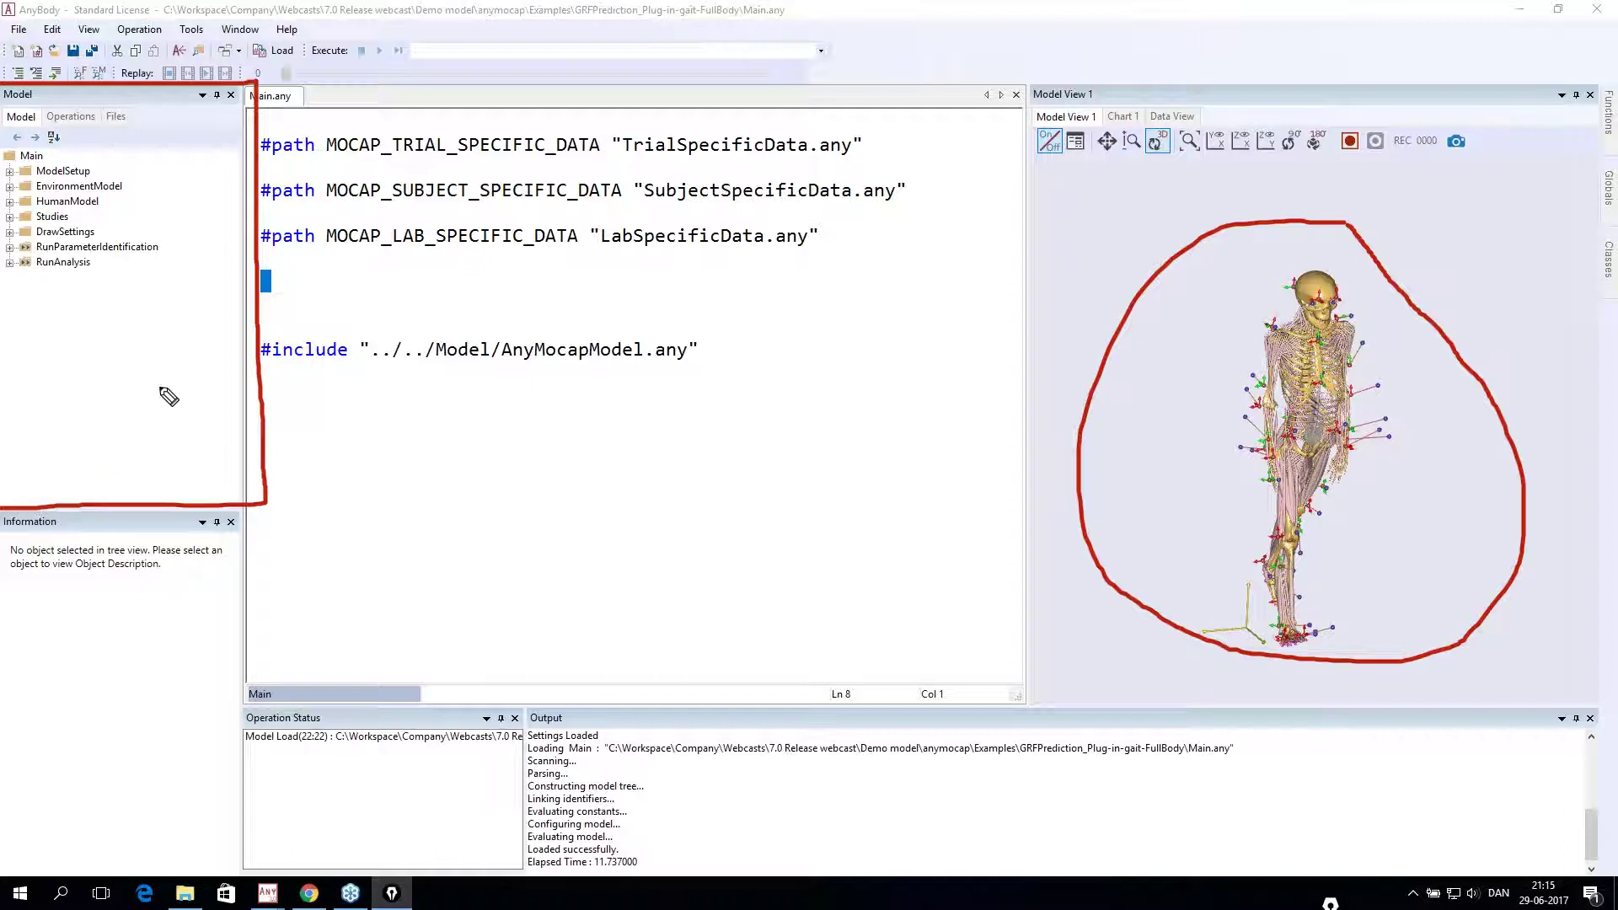
{"action": "key", "text": "Escape"}
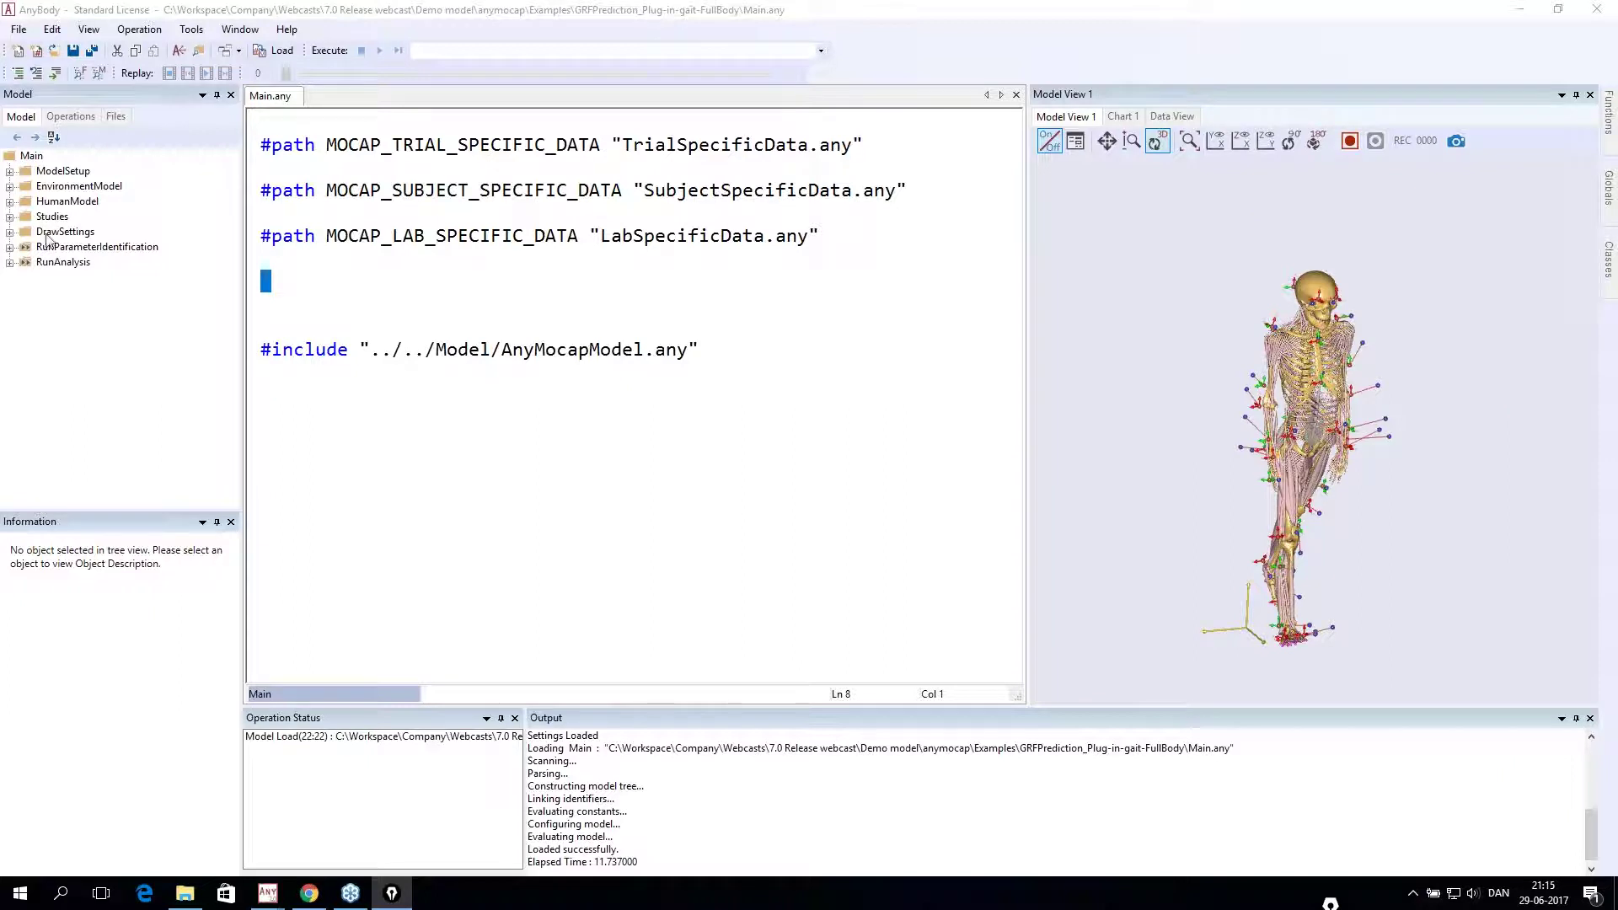
- Expand EnvironmentModel and Studies in the model tree and inspect HumanModel and the ParameterIdentification study's description
{"action": "left_click", "coordinate": [10, 186]}
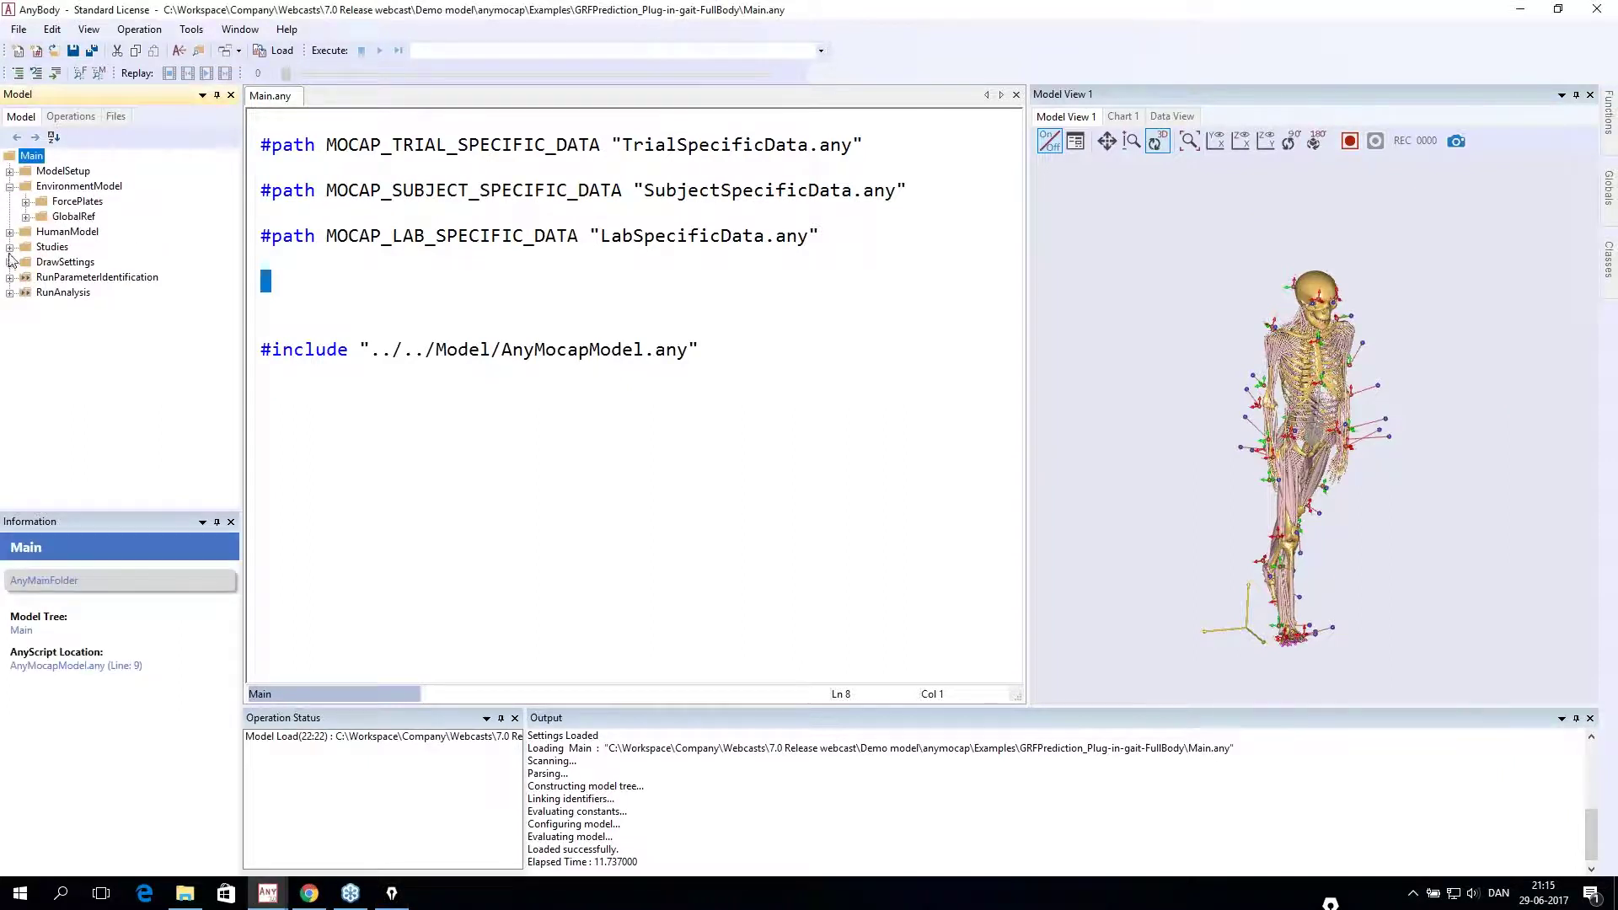
{"action": "left_click", "coordinate": [10, 246]}
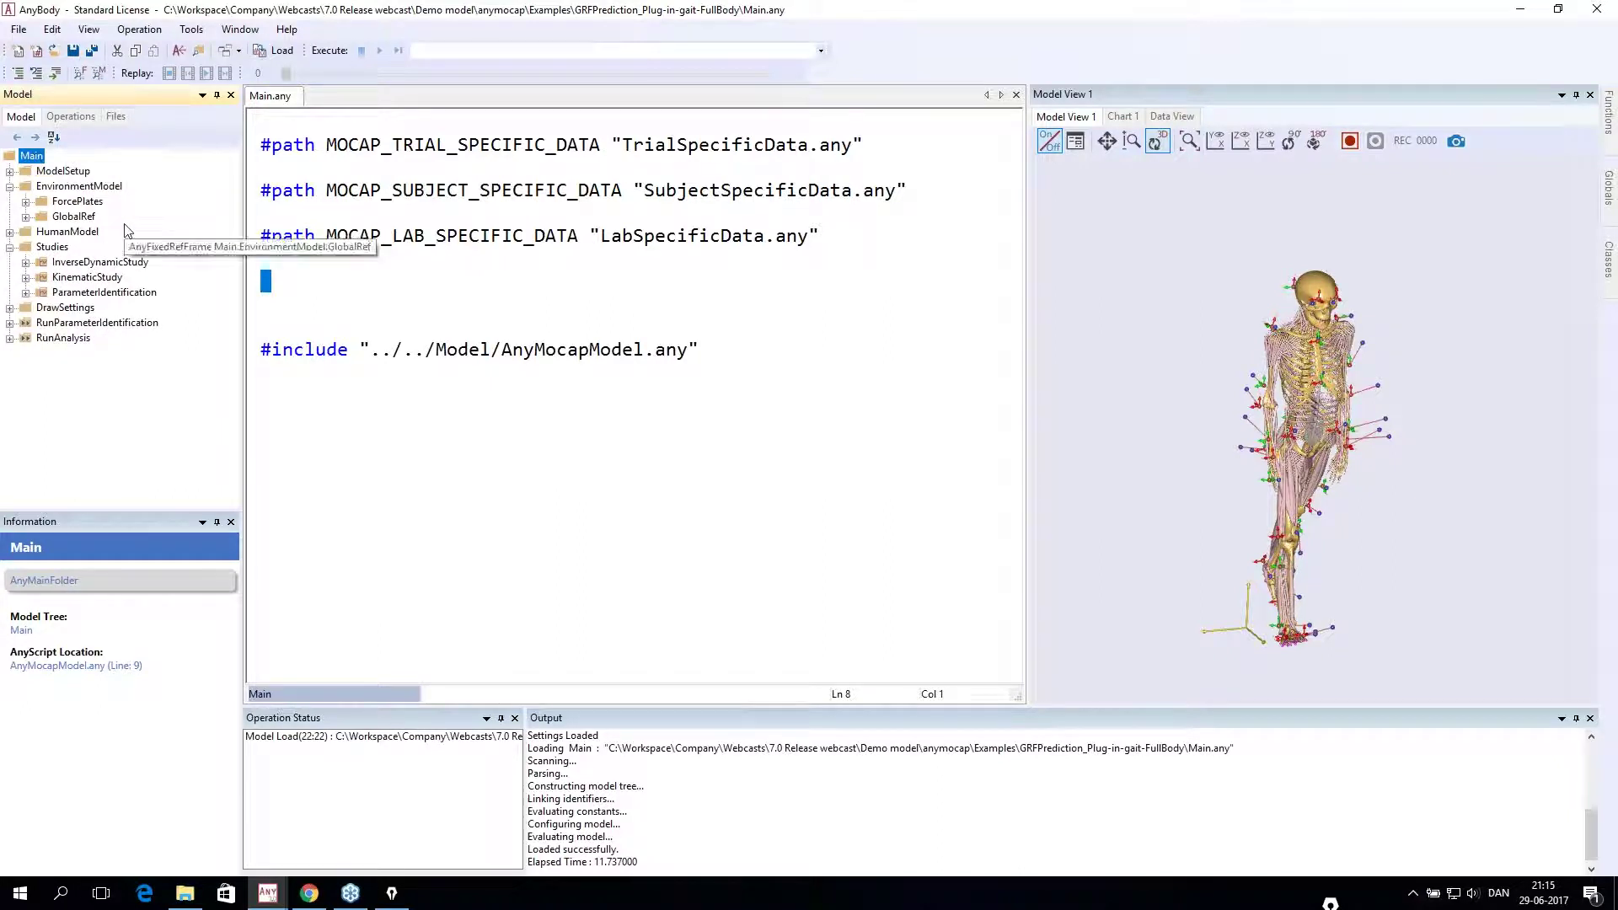
{"action": "left_click", "coordinate": [88, 236]}
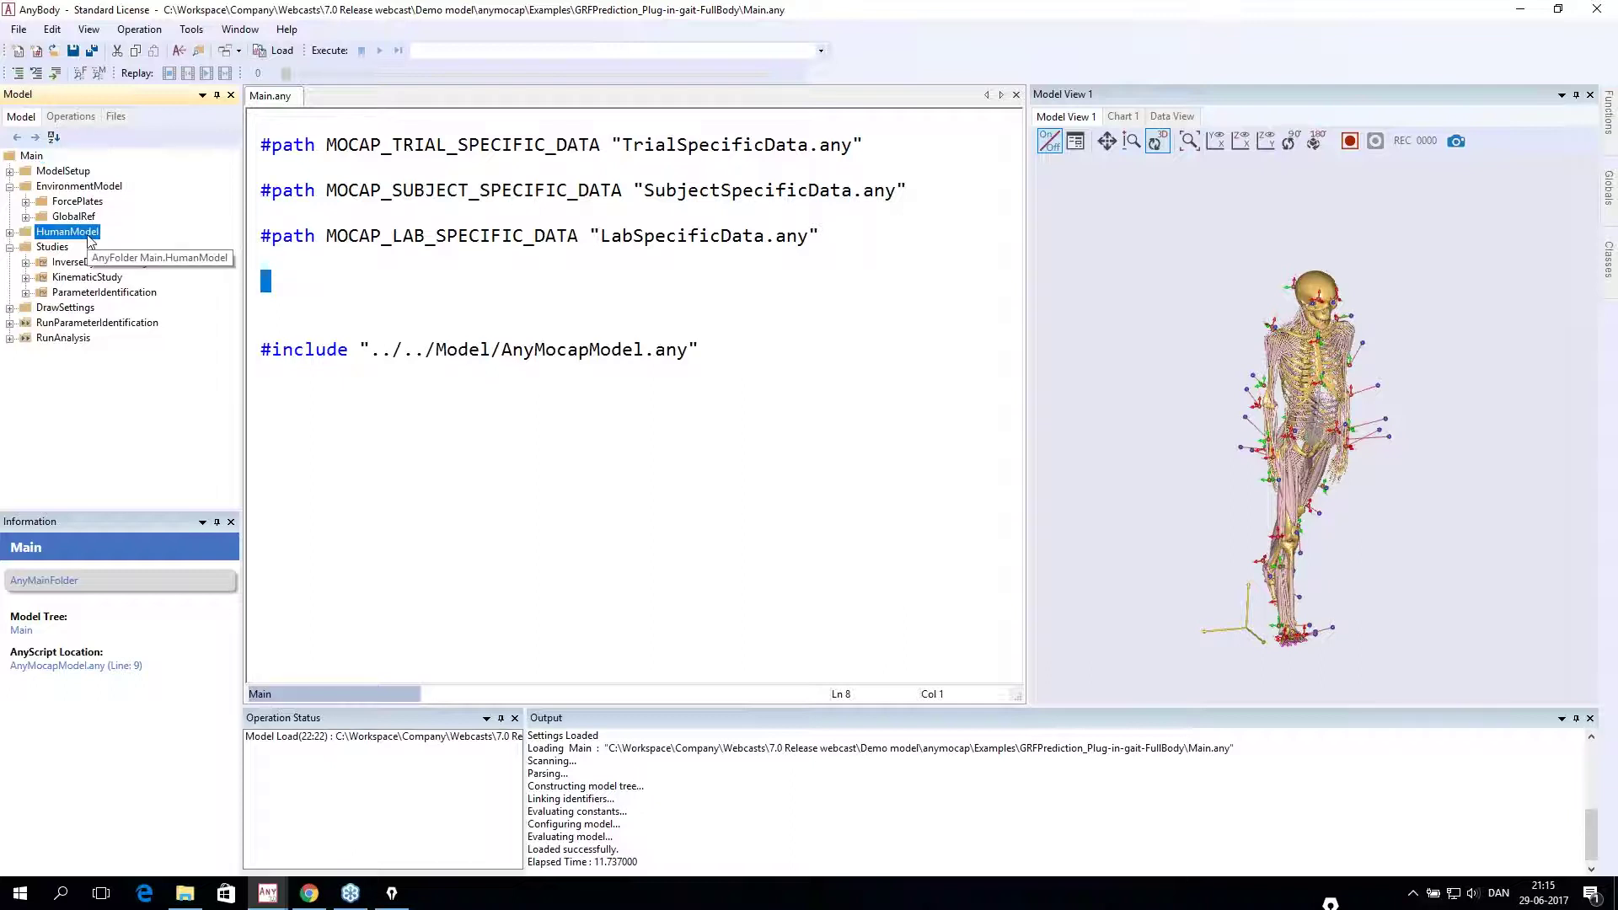
{"action": "left_click", "coordinate": [100, 295]}
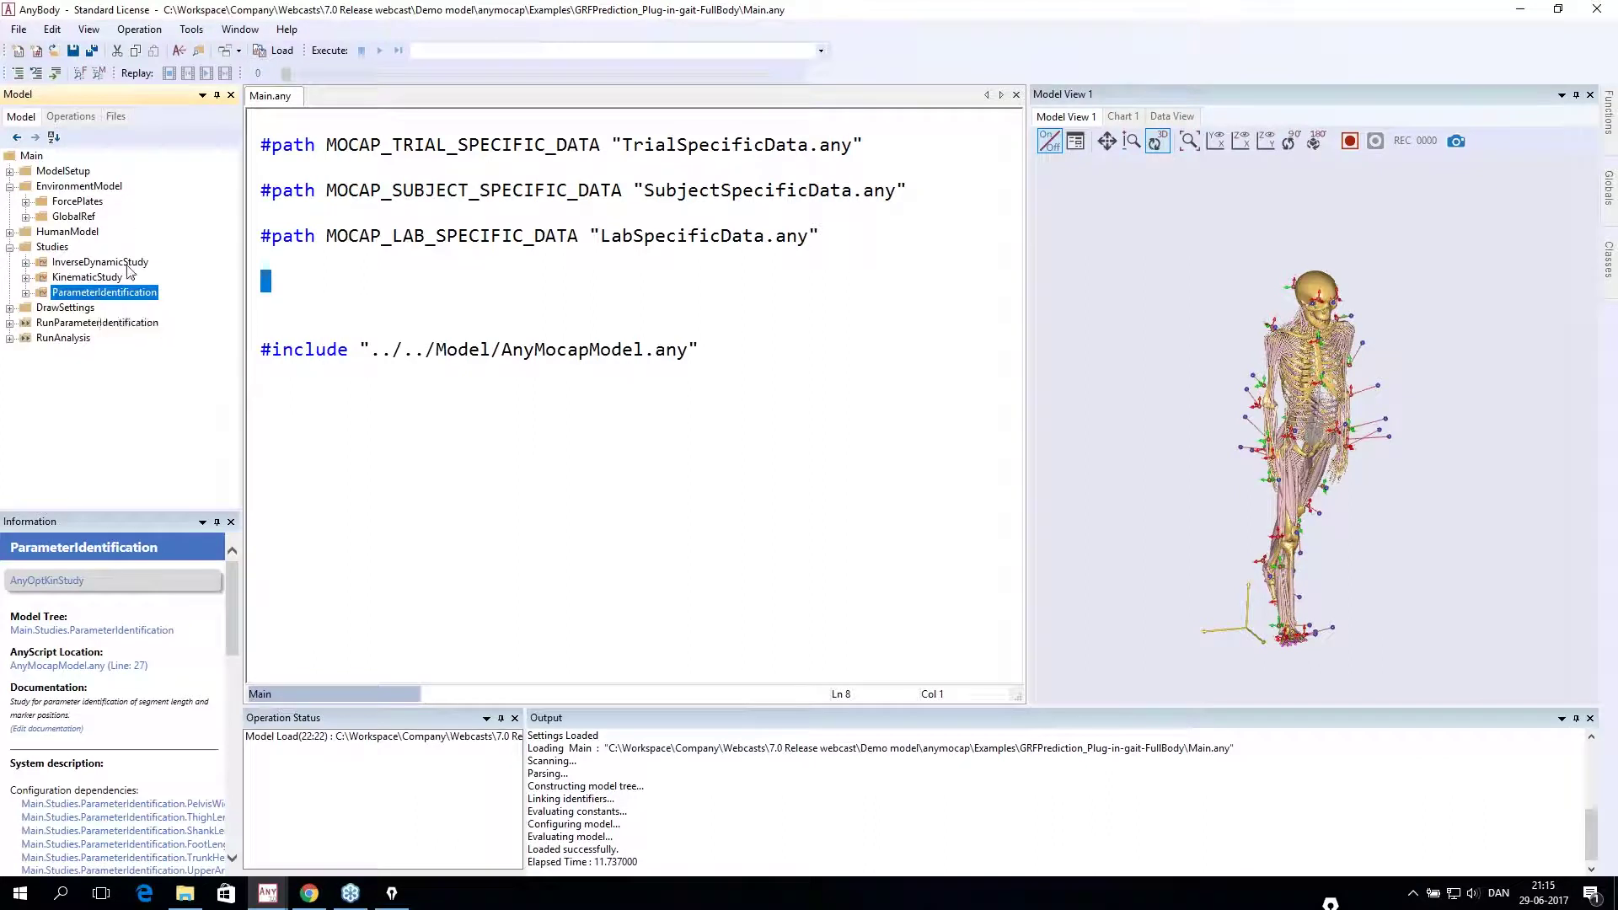
{"action": "mouse_move", "coordinate": [57, 137]}
{"action": "left_mouse_down"}
{"action": "mouse_move", "coordinate": [3, 139]}
{"action": "mouse_move", "coordinate": [20, 160]}
{"action": "mouse_move", "coordinate": [61, 143]}
{"action": "left_mouse_up"}
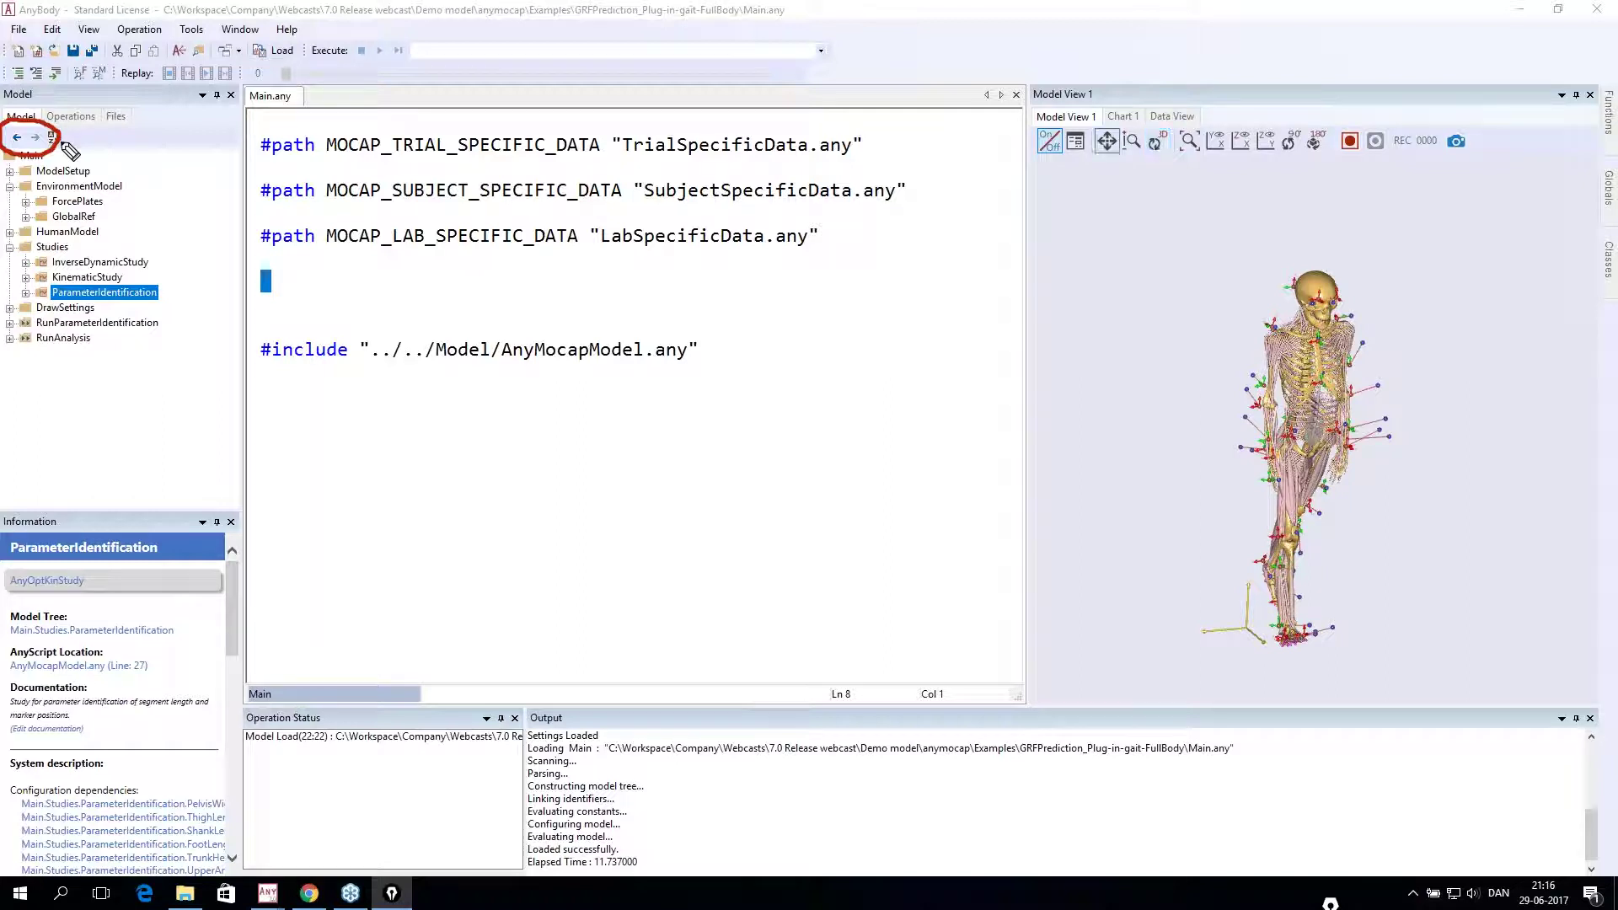
- Navigate back through the model tree's selection history and forward again to the ParameterIdentification study
{"action": "left_click", "coordinate": [16, 138]}
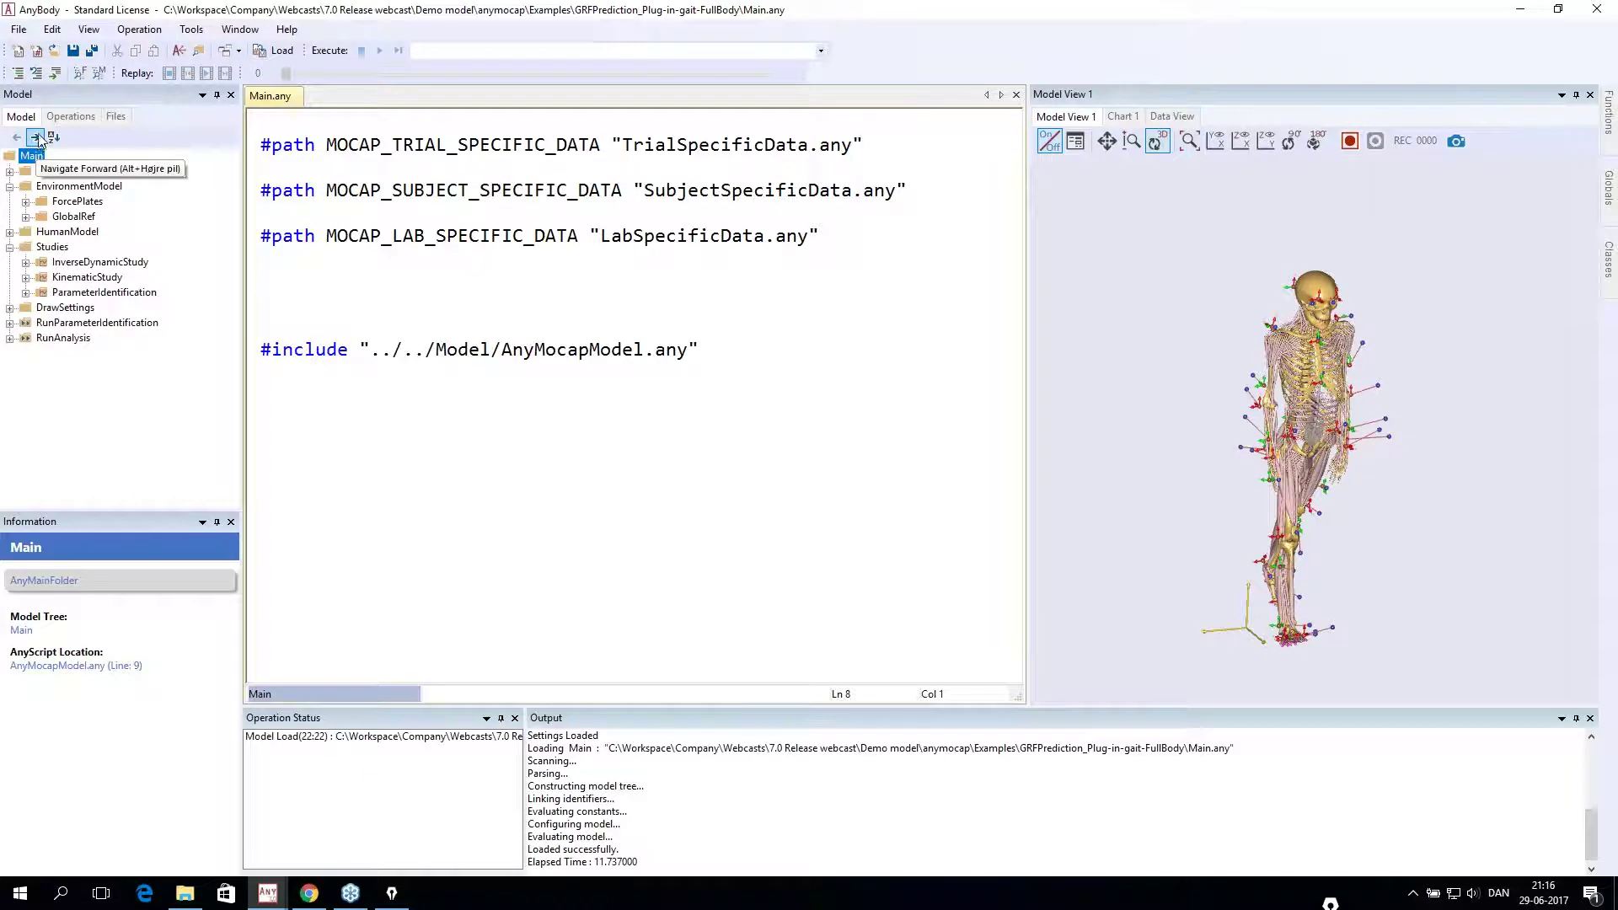
{"action": "left_click", "coordinate": [37, 137]}
{"action": "left_click", "coordinate": [37, 136]}
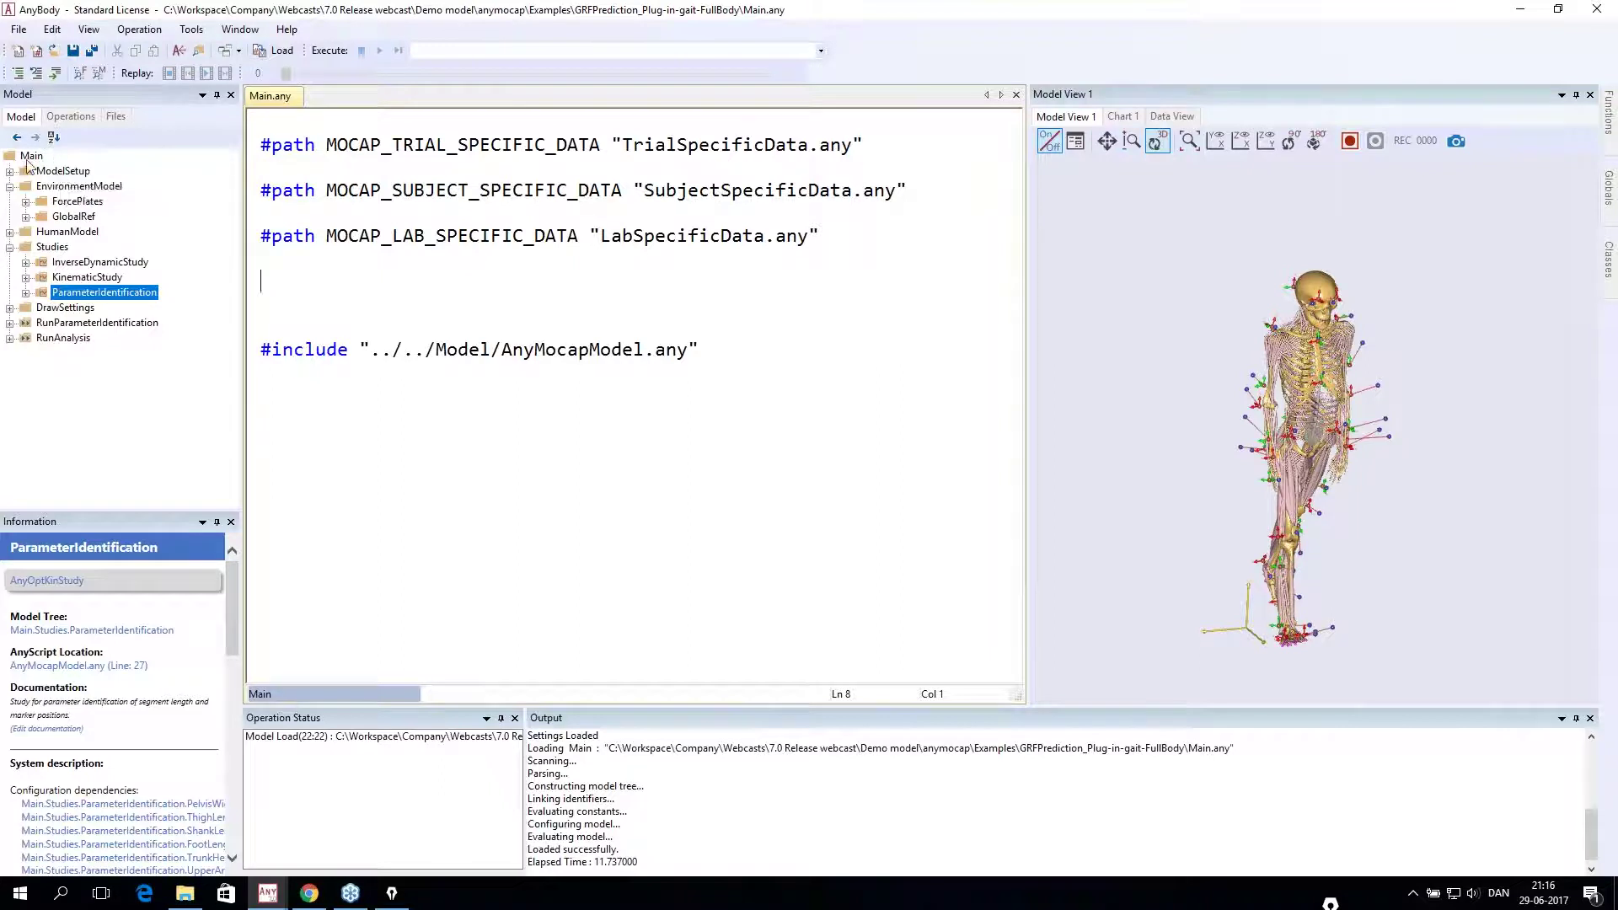
{"action": "key", "text": "ctrl+shift+3"}
{"action": "mouse_move", "coordinate": [3, 143]}
{"action": "left_mouse_down"}
{"action": "mouse_move", "coordinate": [175, 144]}
{"action": "mouse_move", "coordinate": [226, 393]}
{"action": "mouse_move", "coordinate": [2, 407]}
{"action": "left_mouse_up"}
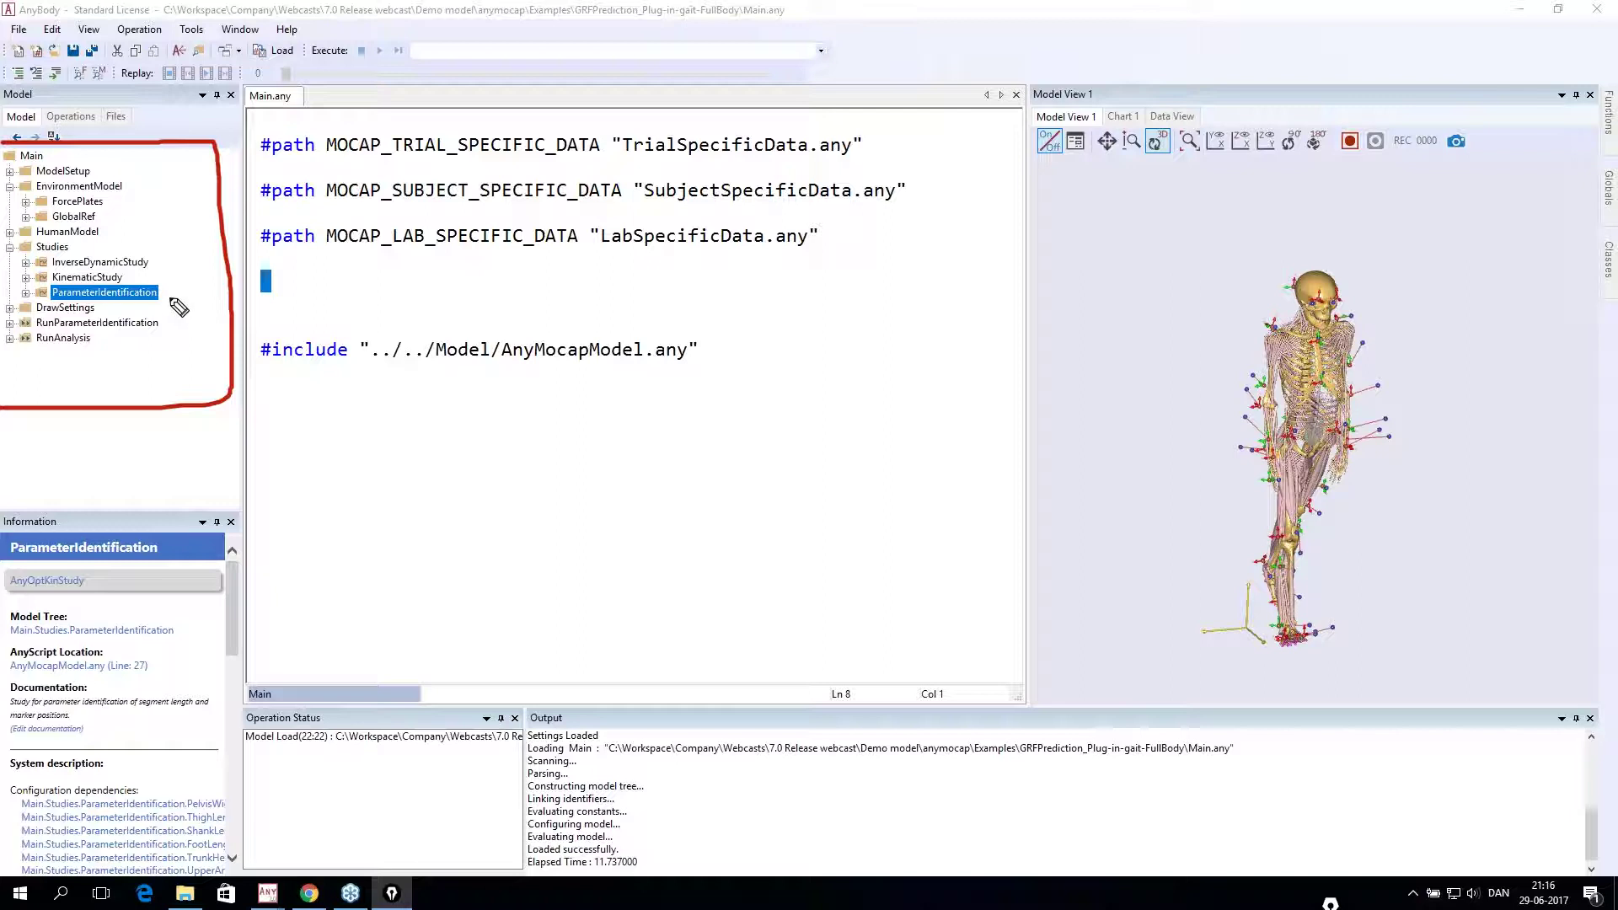
{"action": "key", "text": "Escape"}
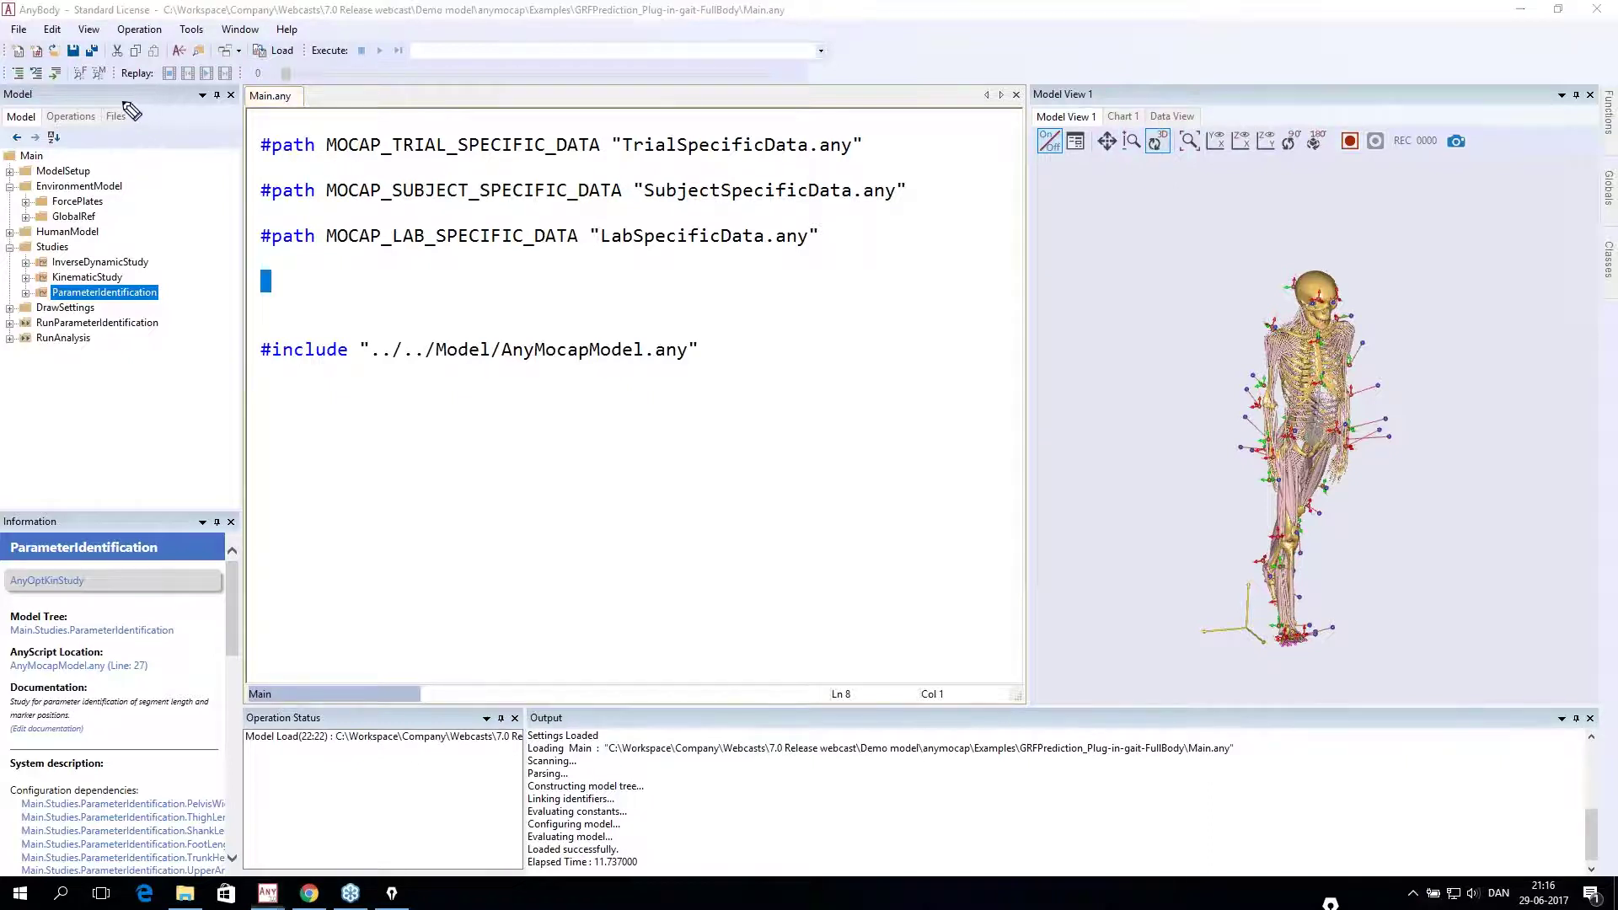
{"action": "mouse_move", "coordinate": [126, 105]}
{"action": "left_mouse_down"}
{"action": "mouse_move", "coordinate": [34, 96]}
{"action": "mouse_move", "coordinate": [59, 159]}
{"action": "mouse_move", "coordinate": [133, 158]}
{"action": "mouse_move", "coordinate": [125, 99]}
{"action": "left_mouse_up"}
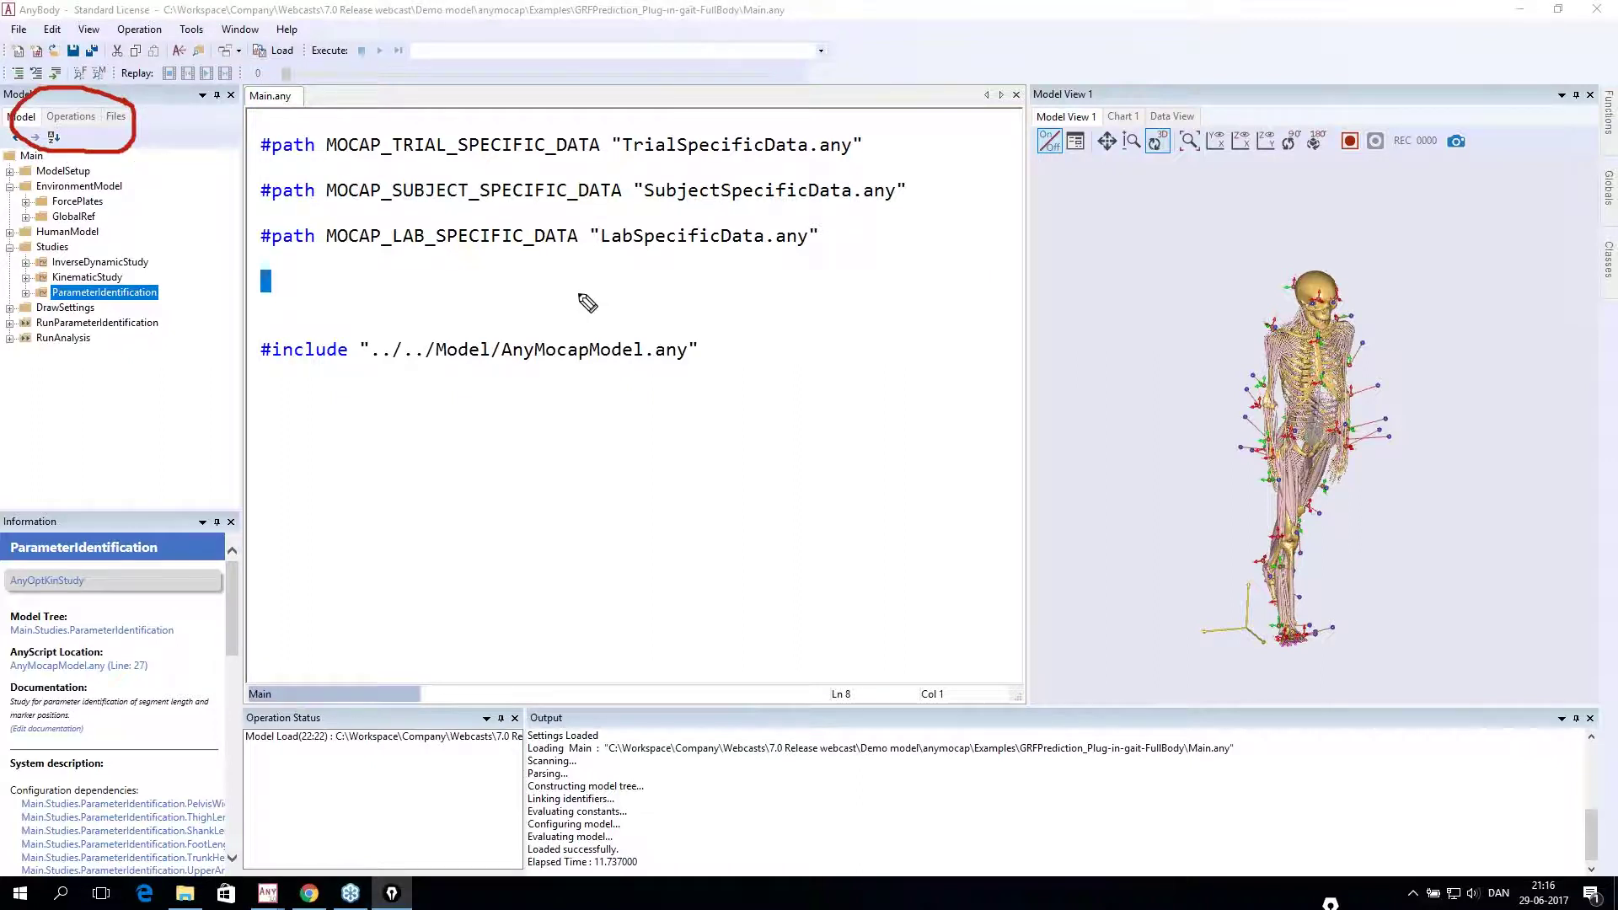
{"action": "key", "text": "Escape"}
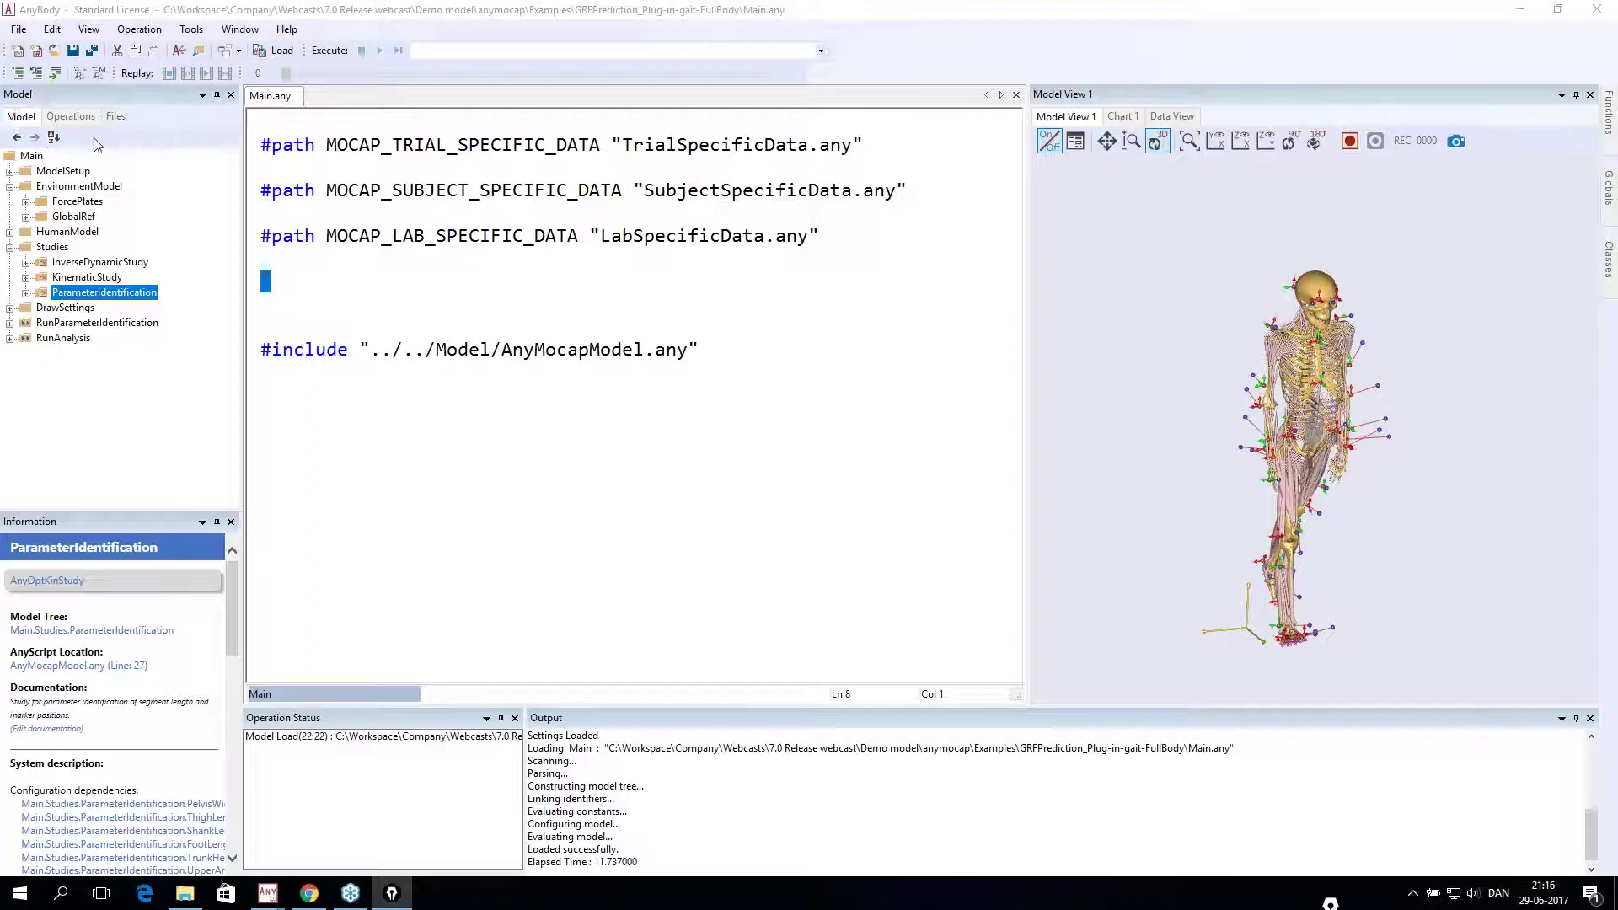
- Show the tree of operations available in the loaded model
{"action": "left_click", "coordinate": [82, 119]}
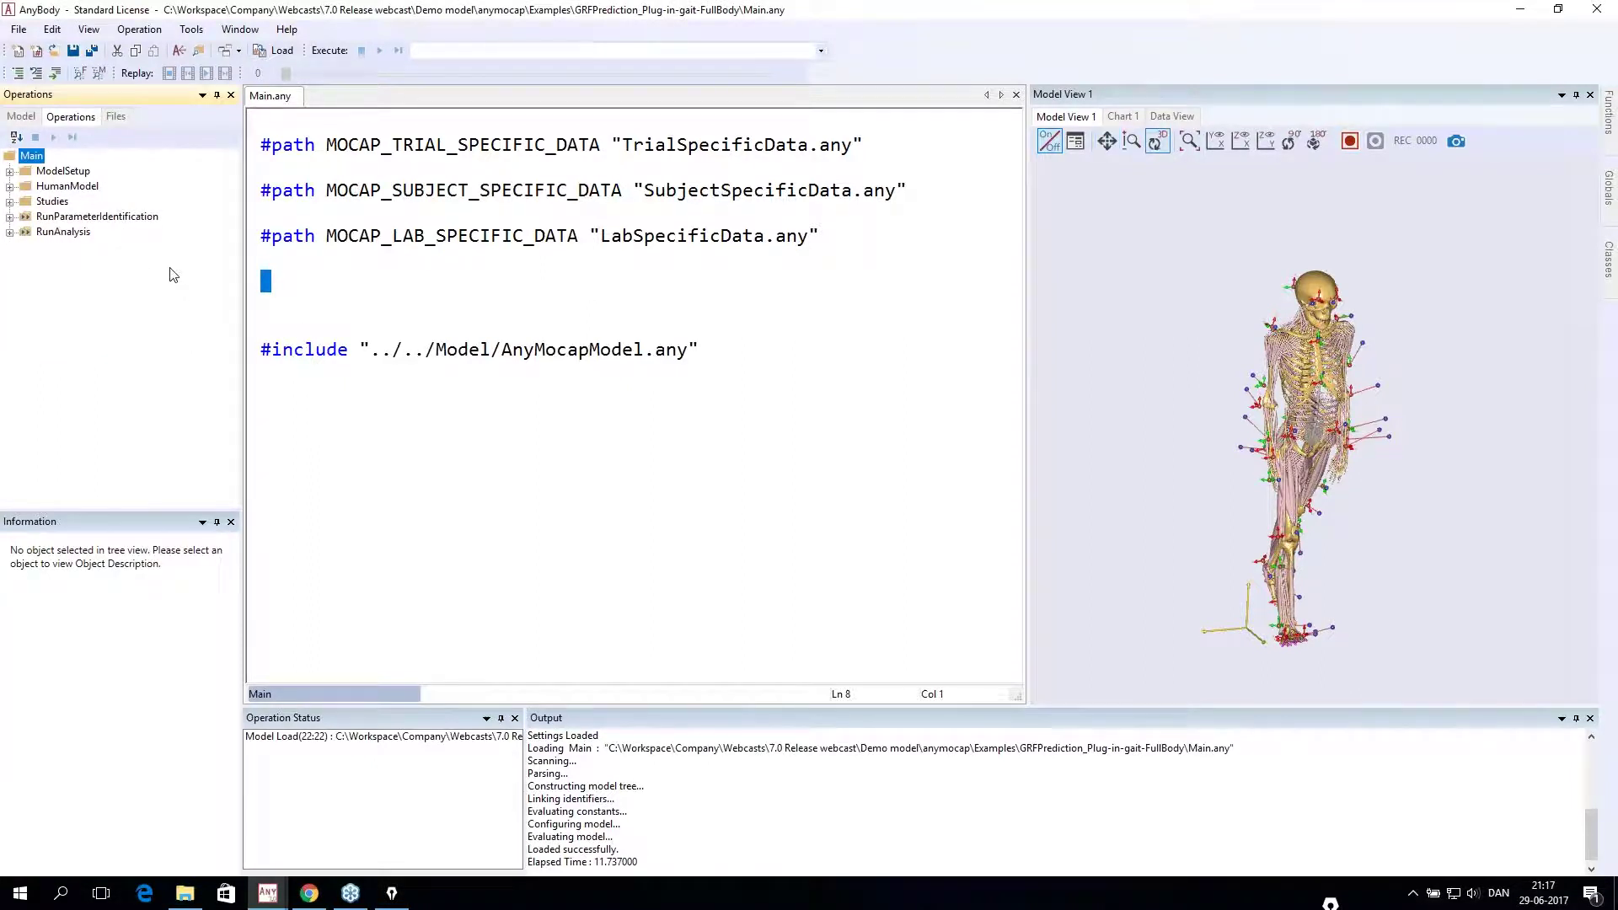
{"action": "key", "text": "ctrl+2"}
{"action": "mouse_move", "coordinate": [162, 205]}
{"action": "left_mouse_down"}
{"action": "mouse_move", "coordinate": [190, 204]}
{"action": "mouse_move", "coordinate": [192, 249]}
{"action": "mouse_move", "coordinate": [149, 252]}
{"action": "left_mouse_up"}
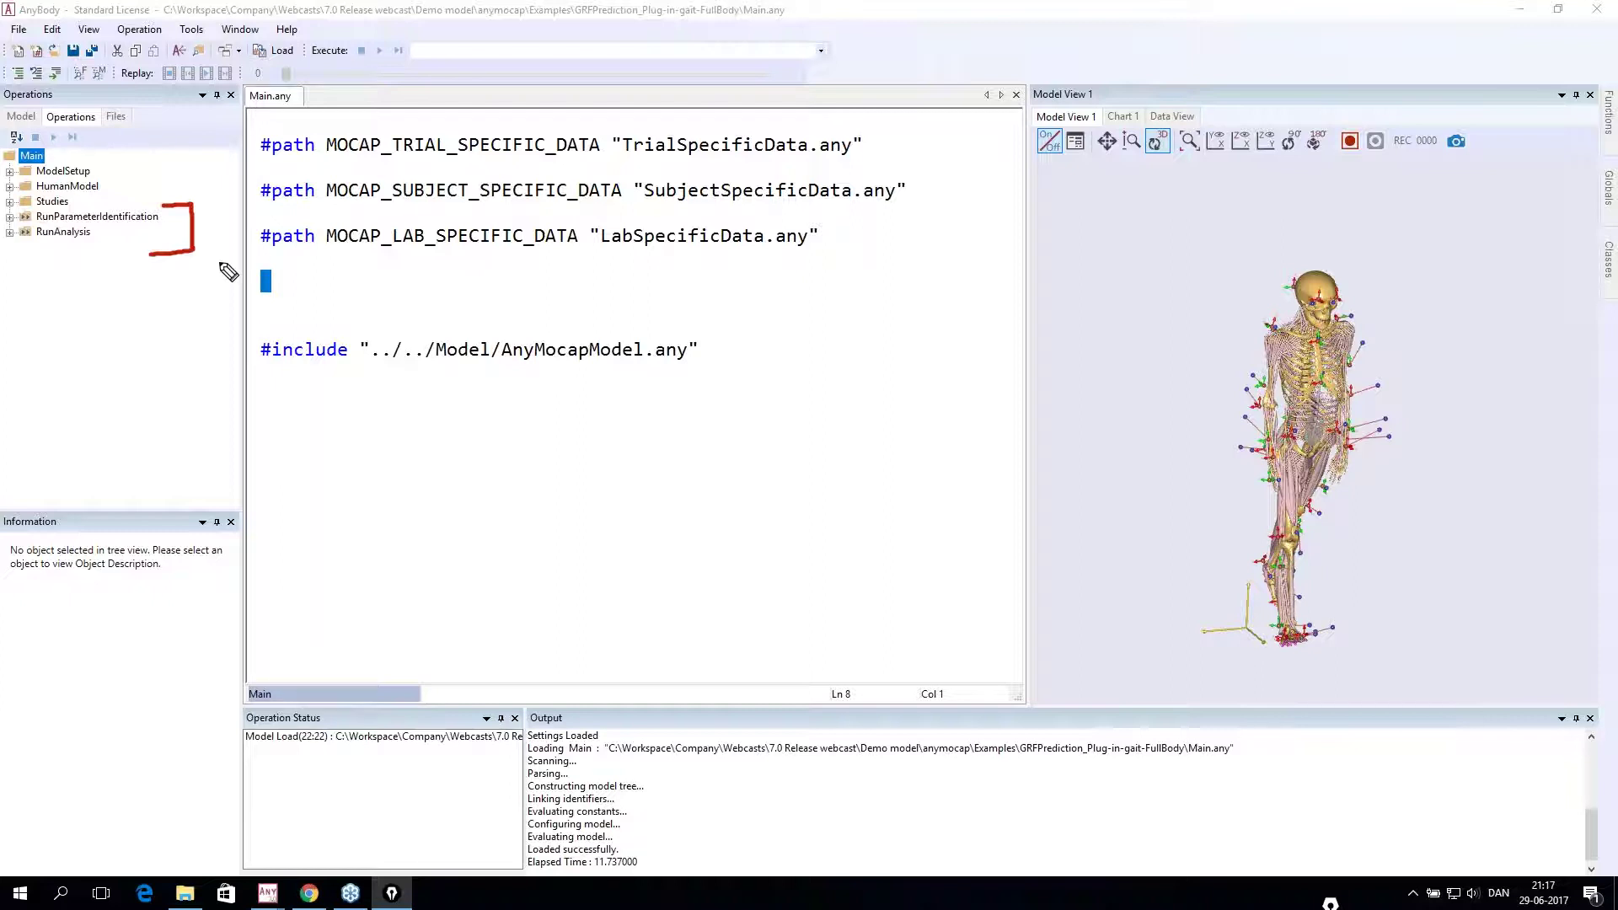
{"action": "key", "text": "e"}
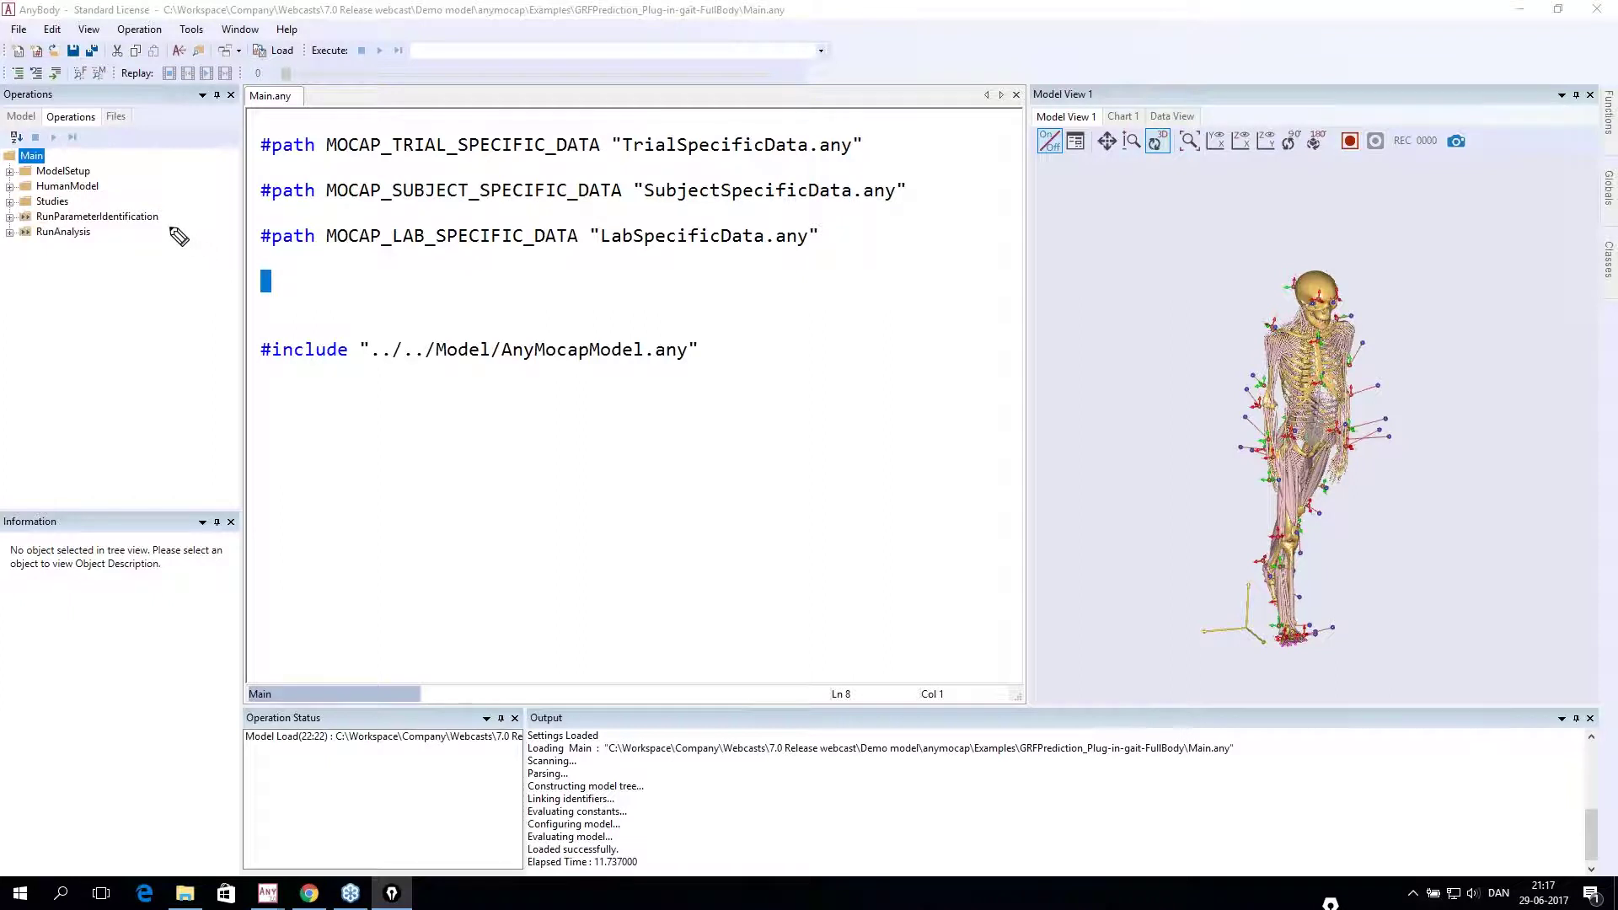
{"action": "left_click_drag", "start_coordinate": [164, 216], "coordinate": [198, 218]}
{"action": "mouse_move", "coordinate": [162, 202]}
{"action": "left_mouse_down"}
{"action": "mouse_move", "coordinate": [38, 201]}
{"action": "mouse_move", "coordinate": [53, 242]}
{"action": "mouse_move", "coordinate": [159, 220]}
{"action": "mouse_move", "coordinate": [162, 204]}
{"action": "left_mouse_up"}
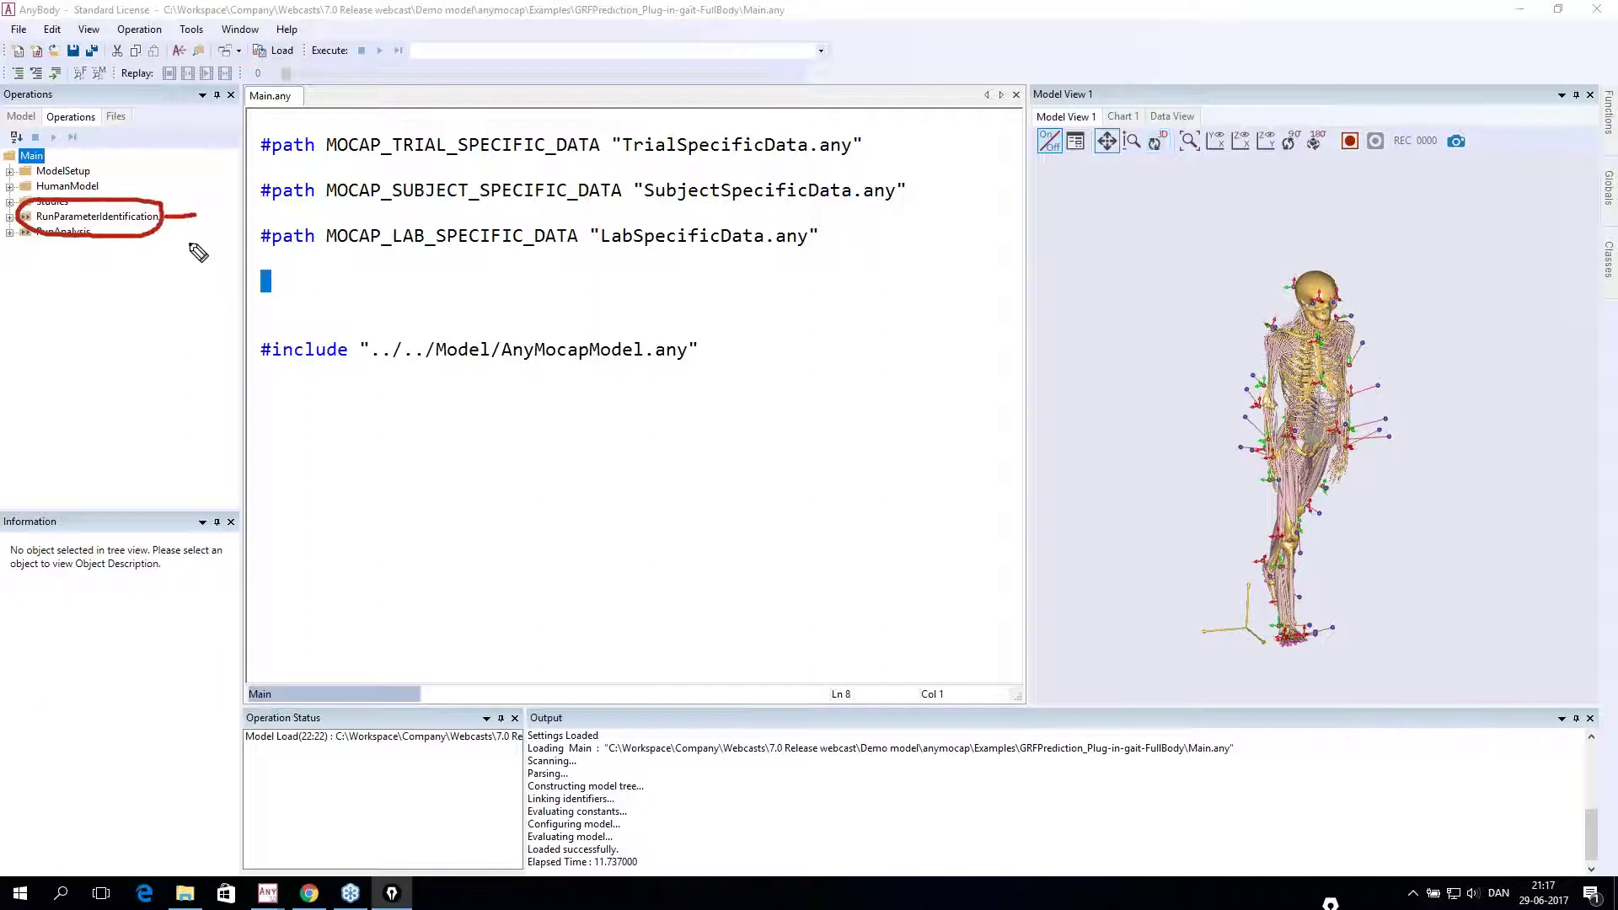
{"action": "key", "text": "e"}
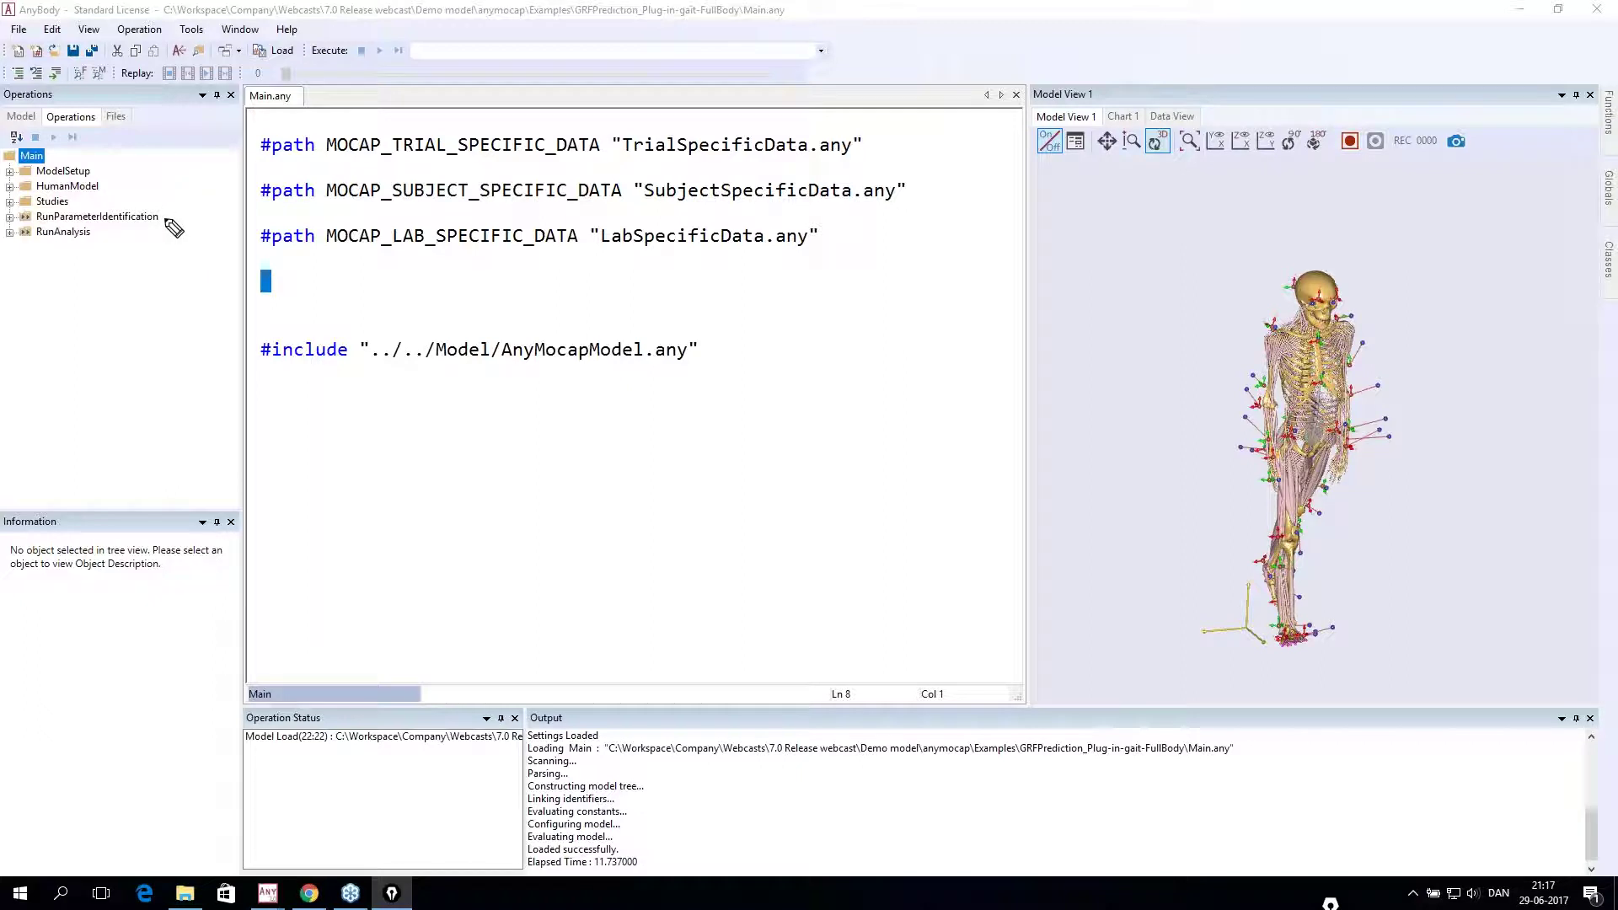
{"action": "mouse_move", "coordinate": [163, 218]}
{"action": "left_mouse_down"}
{"action": "mouse_move", "coordinate": [183, 216]}
{"action": "mouse_move", "coordinate": [133, 232]}
{"action": "left_mouse_up"}
{"action": "key", "text": "ctrl+shift+7"}
- Select RunParameterIdentification as the operation to execute
{"action": "left_click", "coordinate": [128, 217]}
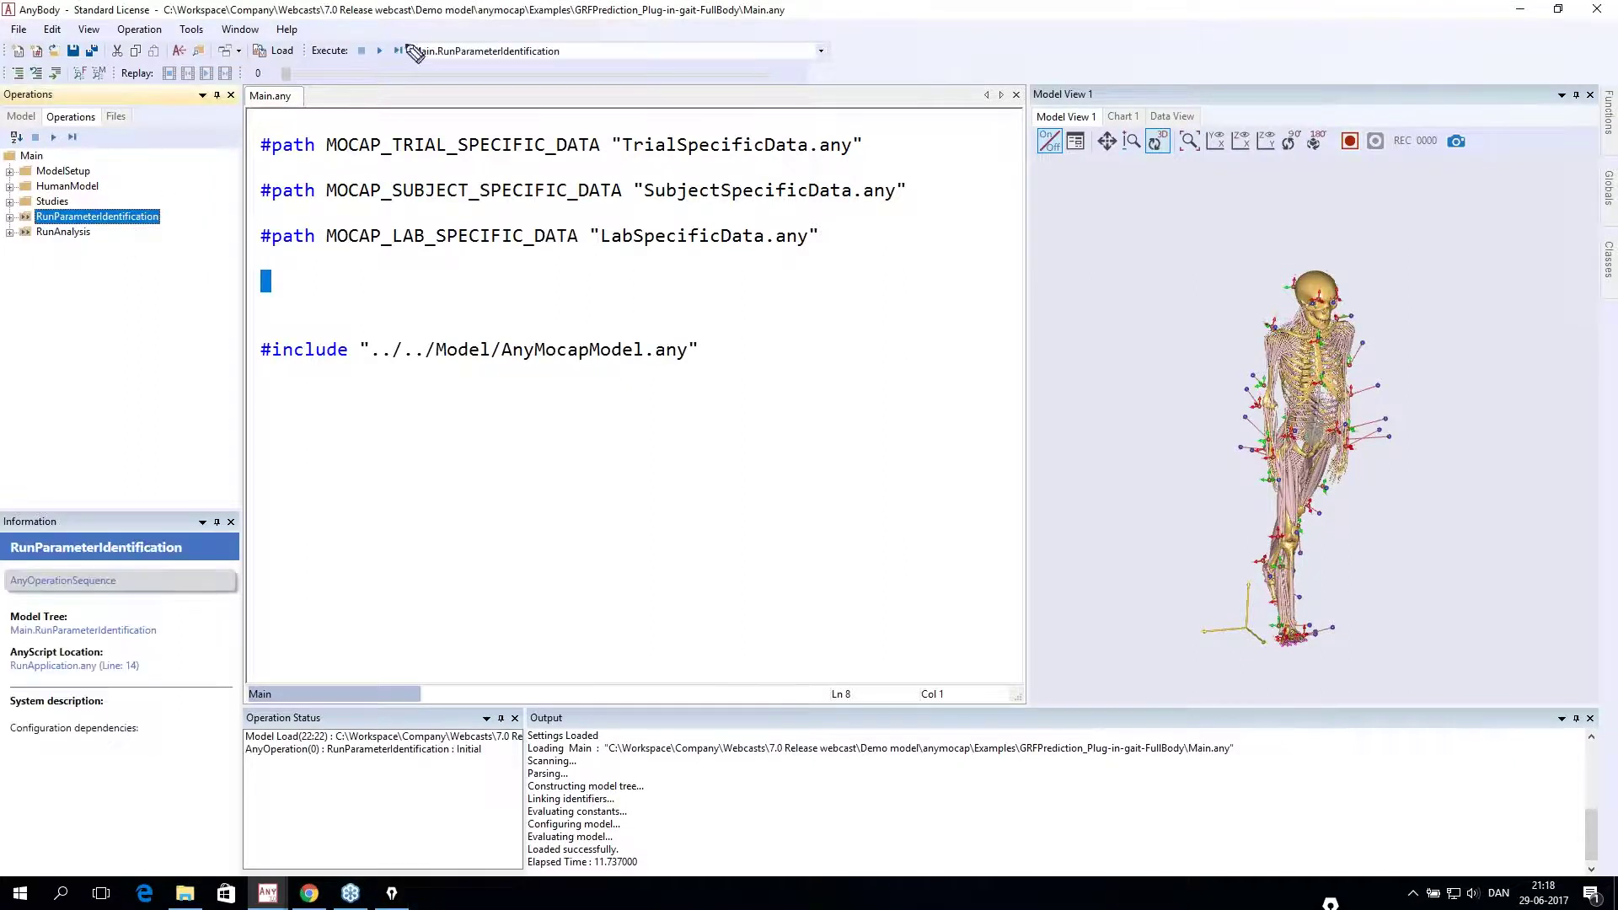
{"action": "mouse_move", "coordinate": [395, 34]}
{"action": "left_mouse_down"}
{"action": "mouse_move", "coordinate": [369, 74]}
{"action": "mouse_move", "coordinate": [403, 60]}
{"action": "mouse_move", "coordinate": [394, 36]}
{"action": "left_mouse_up"}
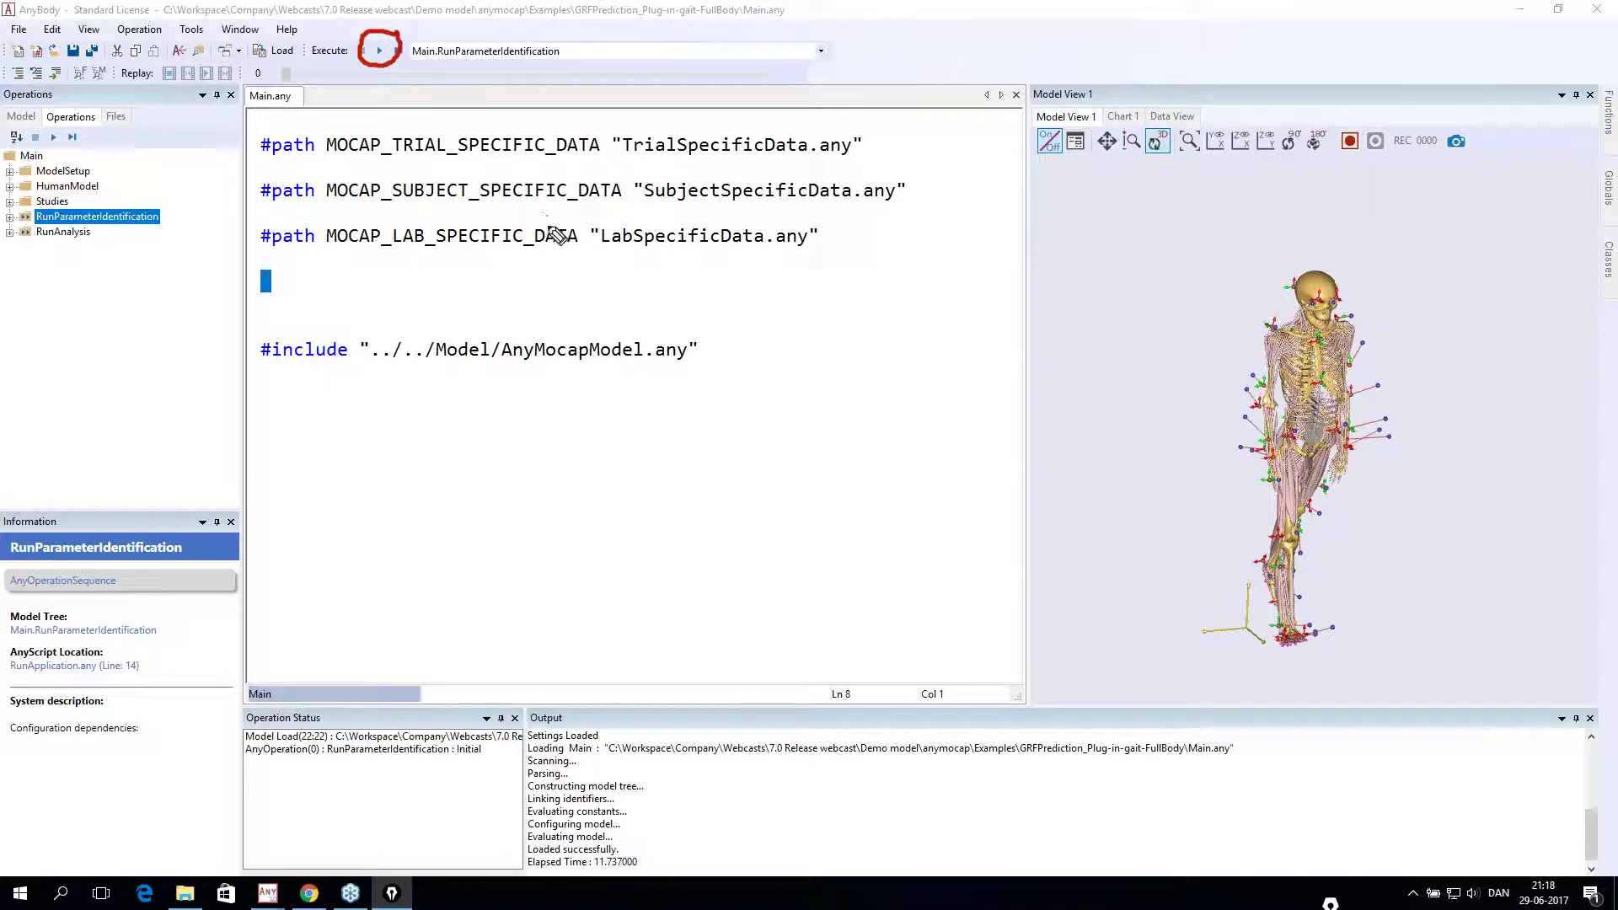
{"action": "key", "text": "Escape"}
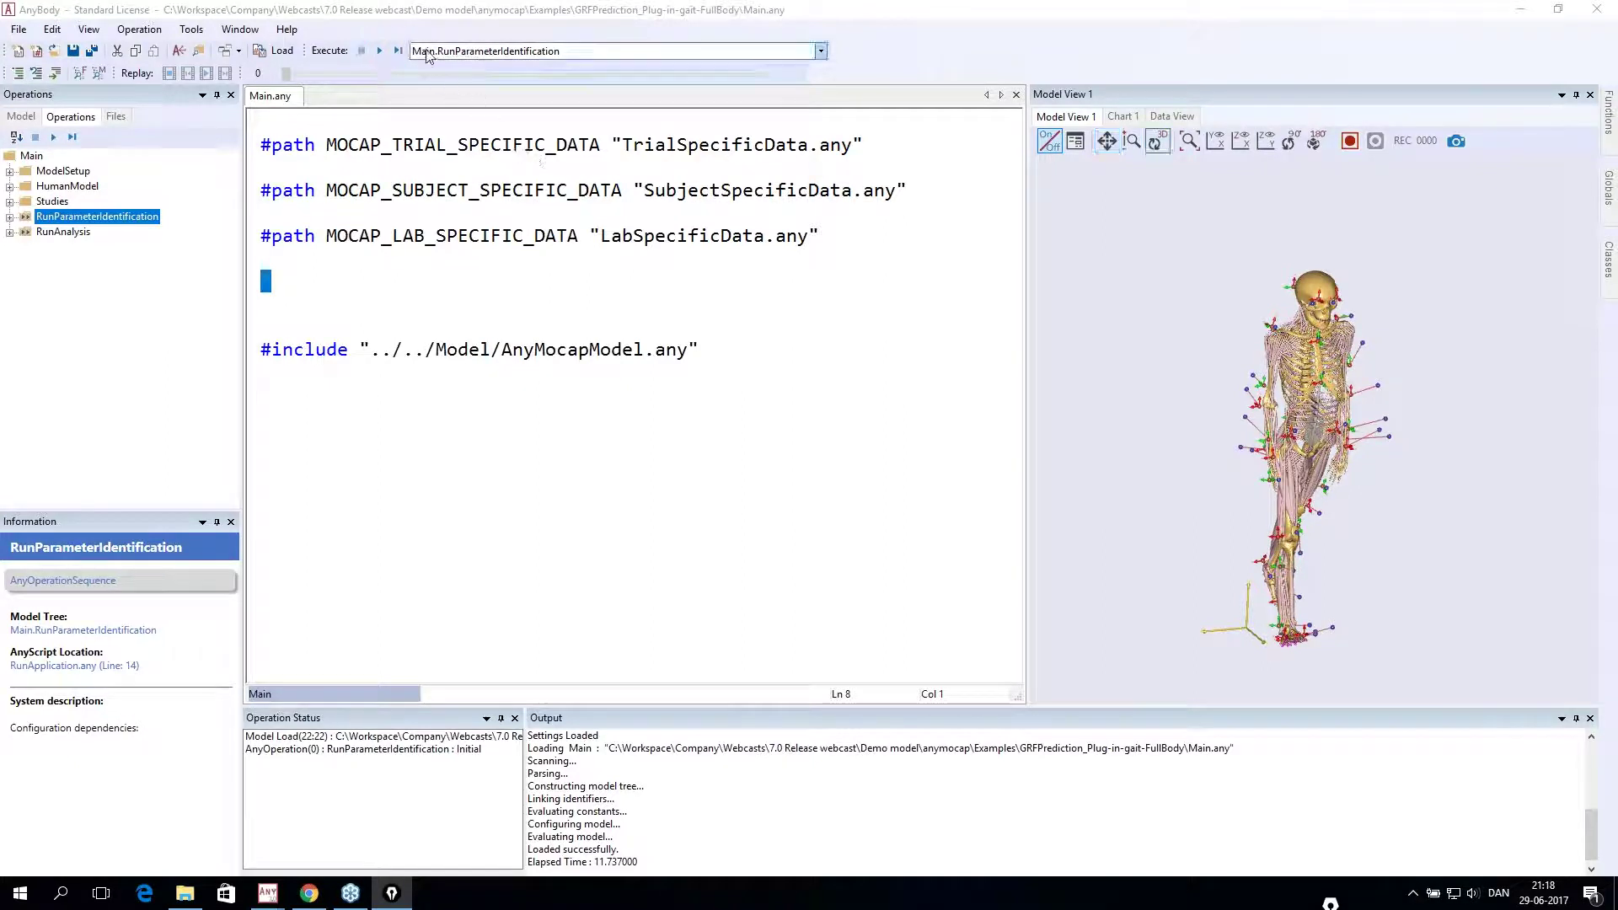
{"action": "mouse_move", "coordinate": [400, 30]}
{"action": "left_mouse_down"}
{"action": "mouse_move", "coordinate": [856, 32]}
{"action": "mouse_move", "coordinate": [856, 74]}
{"action": "mouse_move", "coordinate": [811, 81]}
{"action": "left_mouse_up"}
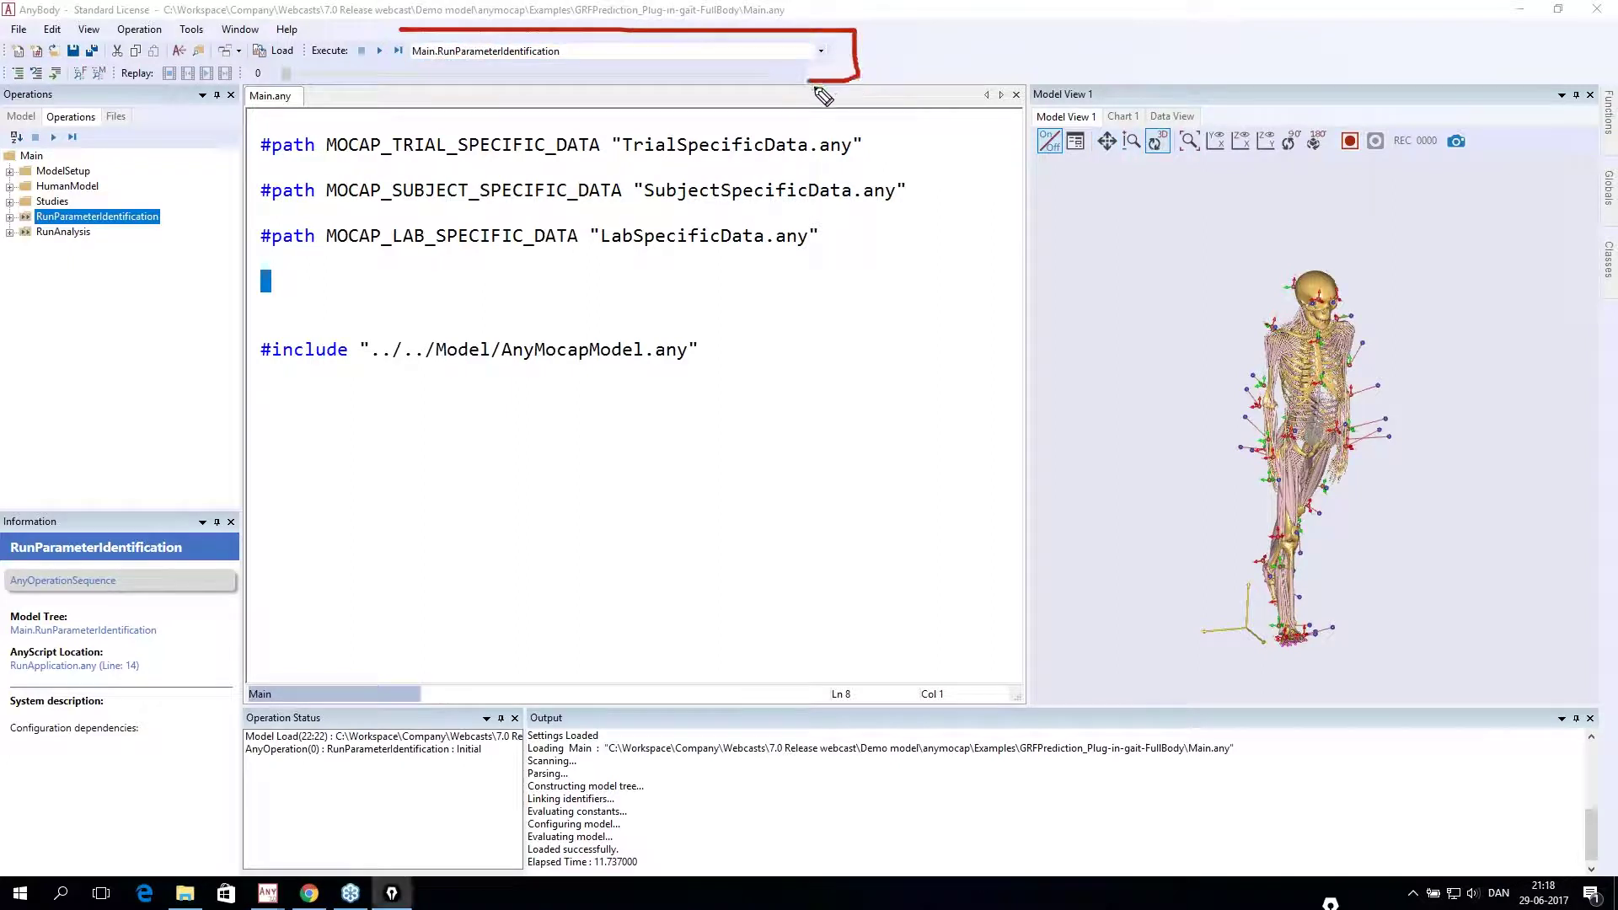
{"action": "key", "text": "Escape"}
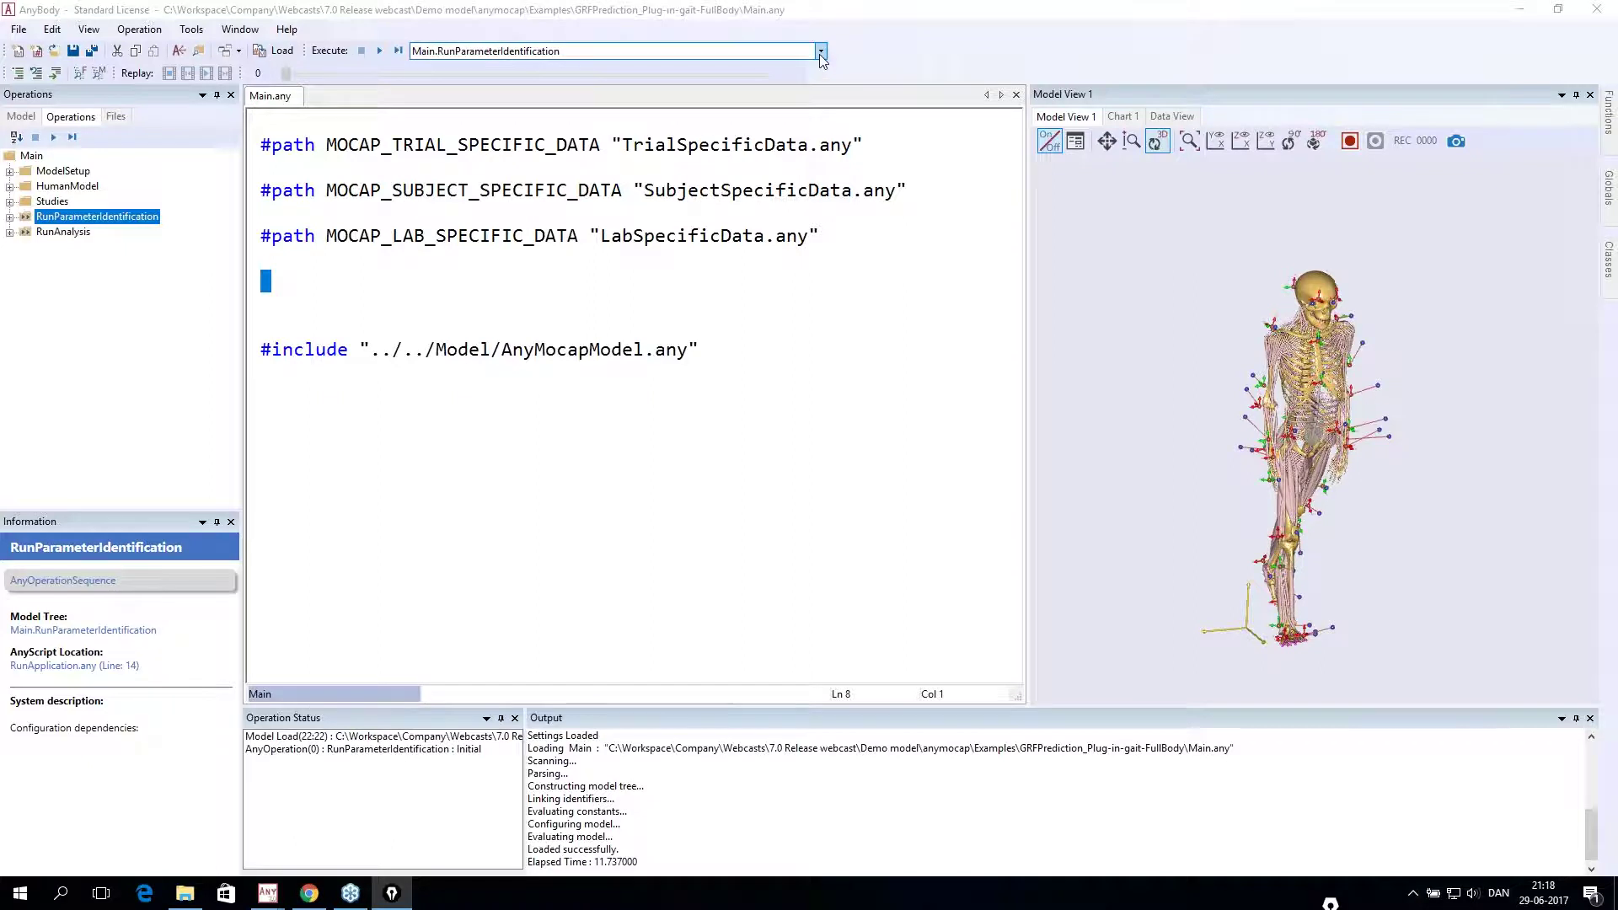
- Browse the full list of all executable operations in the model and close it, keeping RunParameterIdentification selected
{"action": "left_click", "coordinate": [819, 52]}
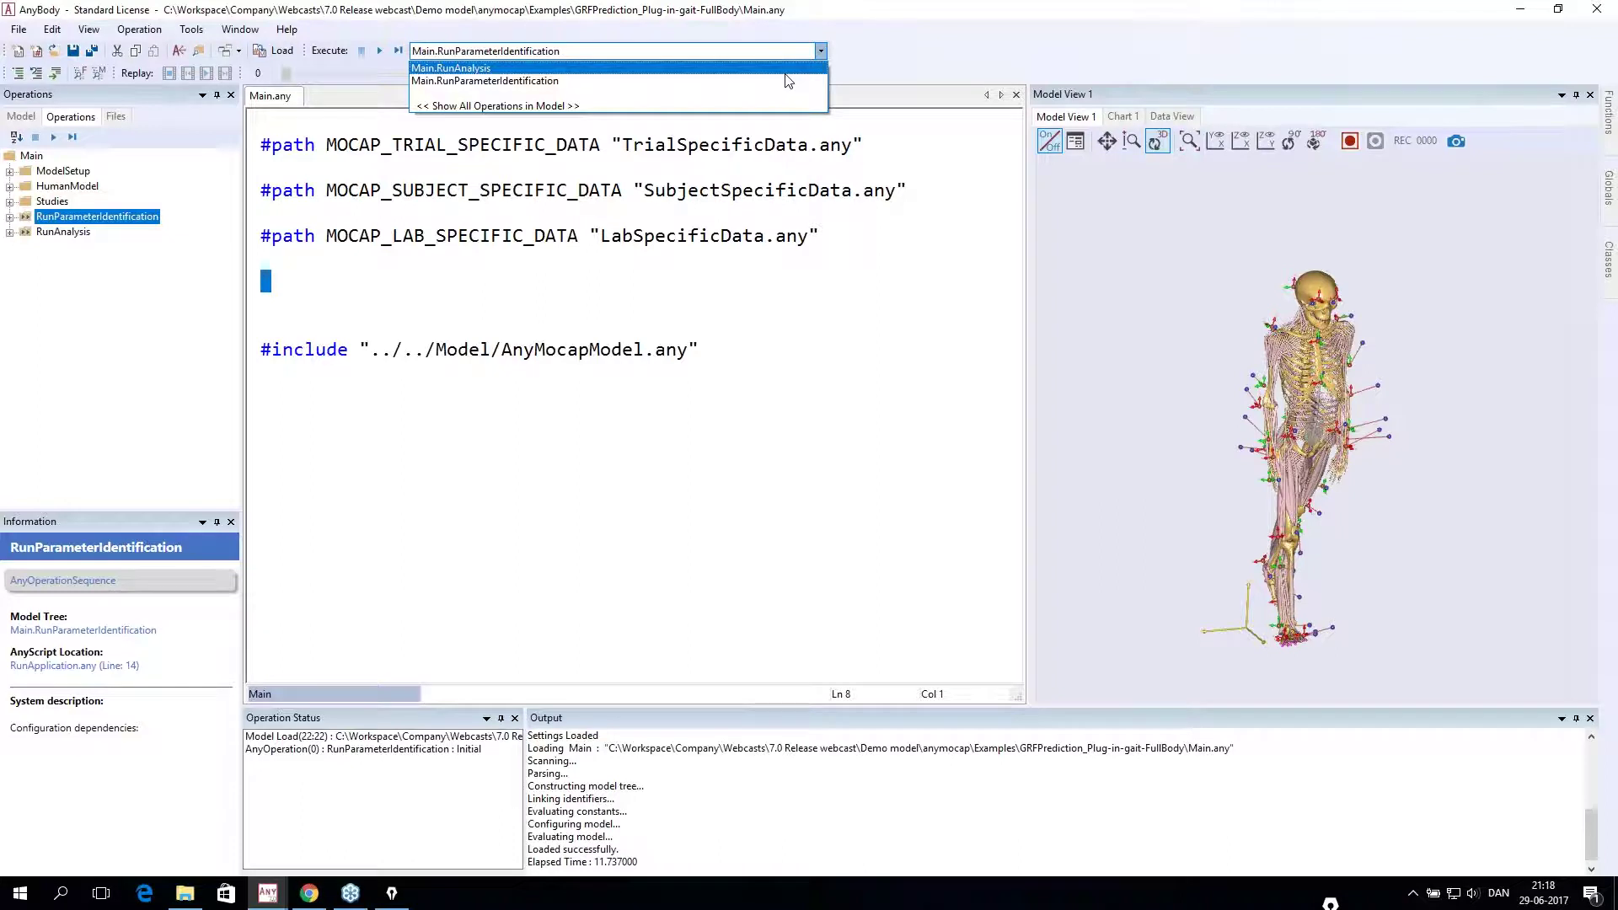
{"action": "left_click", "coordinate": [756, 107]}
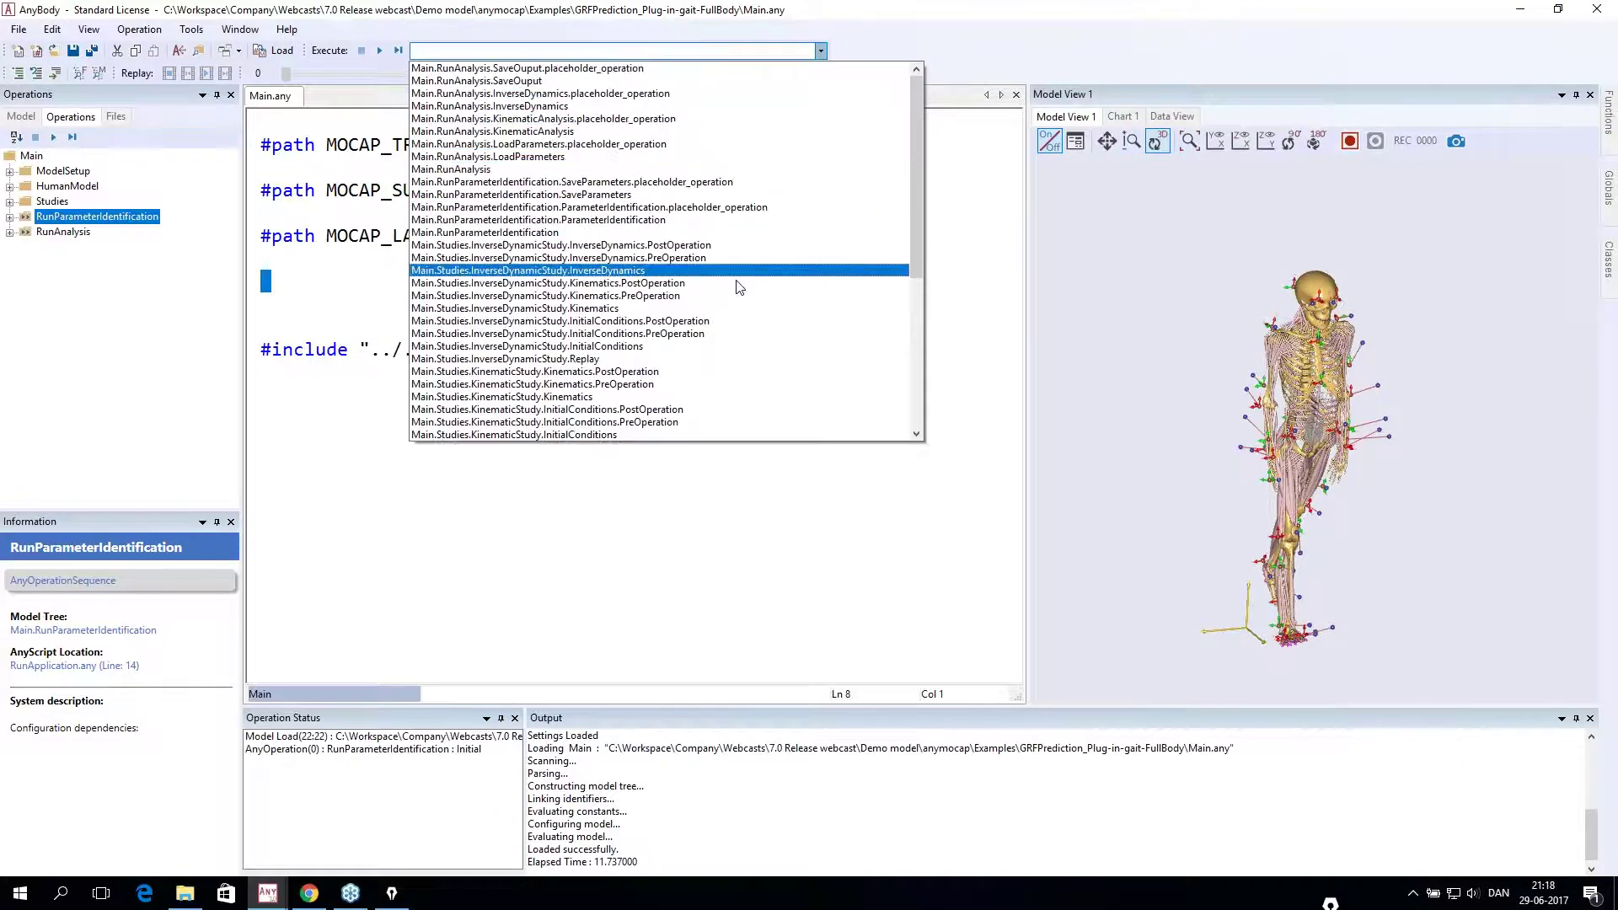
{"action": "scroll", "coordinate": [741, 308], "scroll_direction": "down", "scroll_amount": 7}
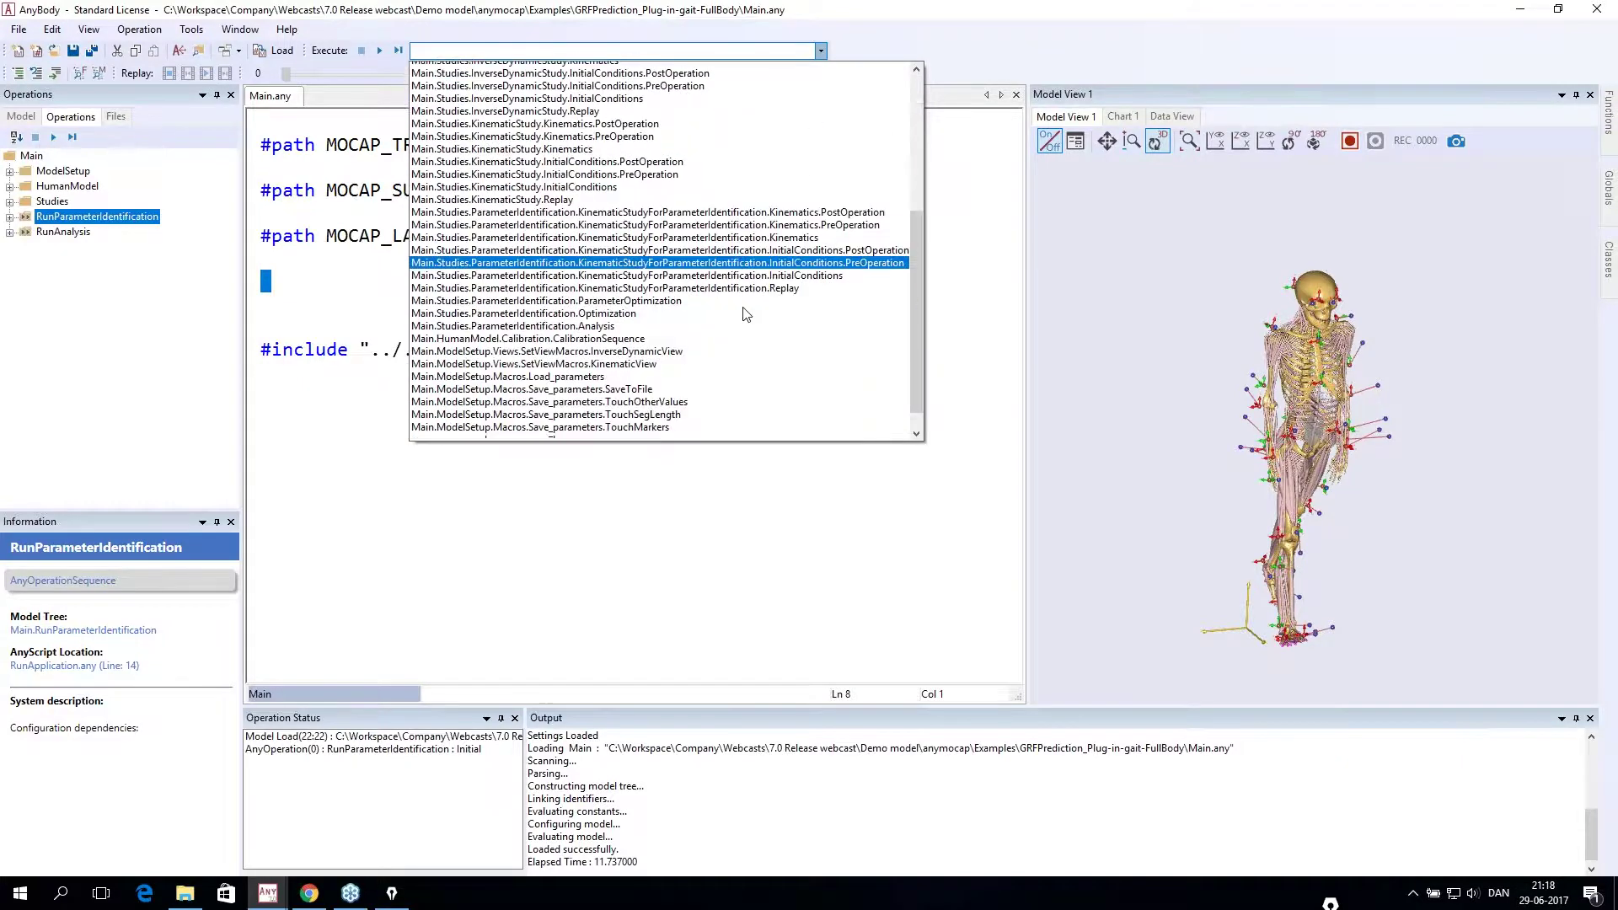
{"action": "left_click", "coordinate": [919, 37]}
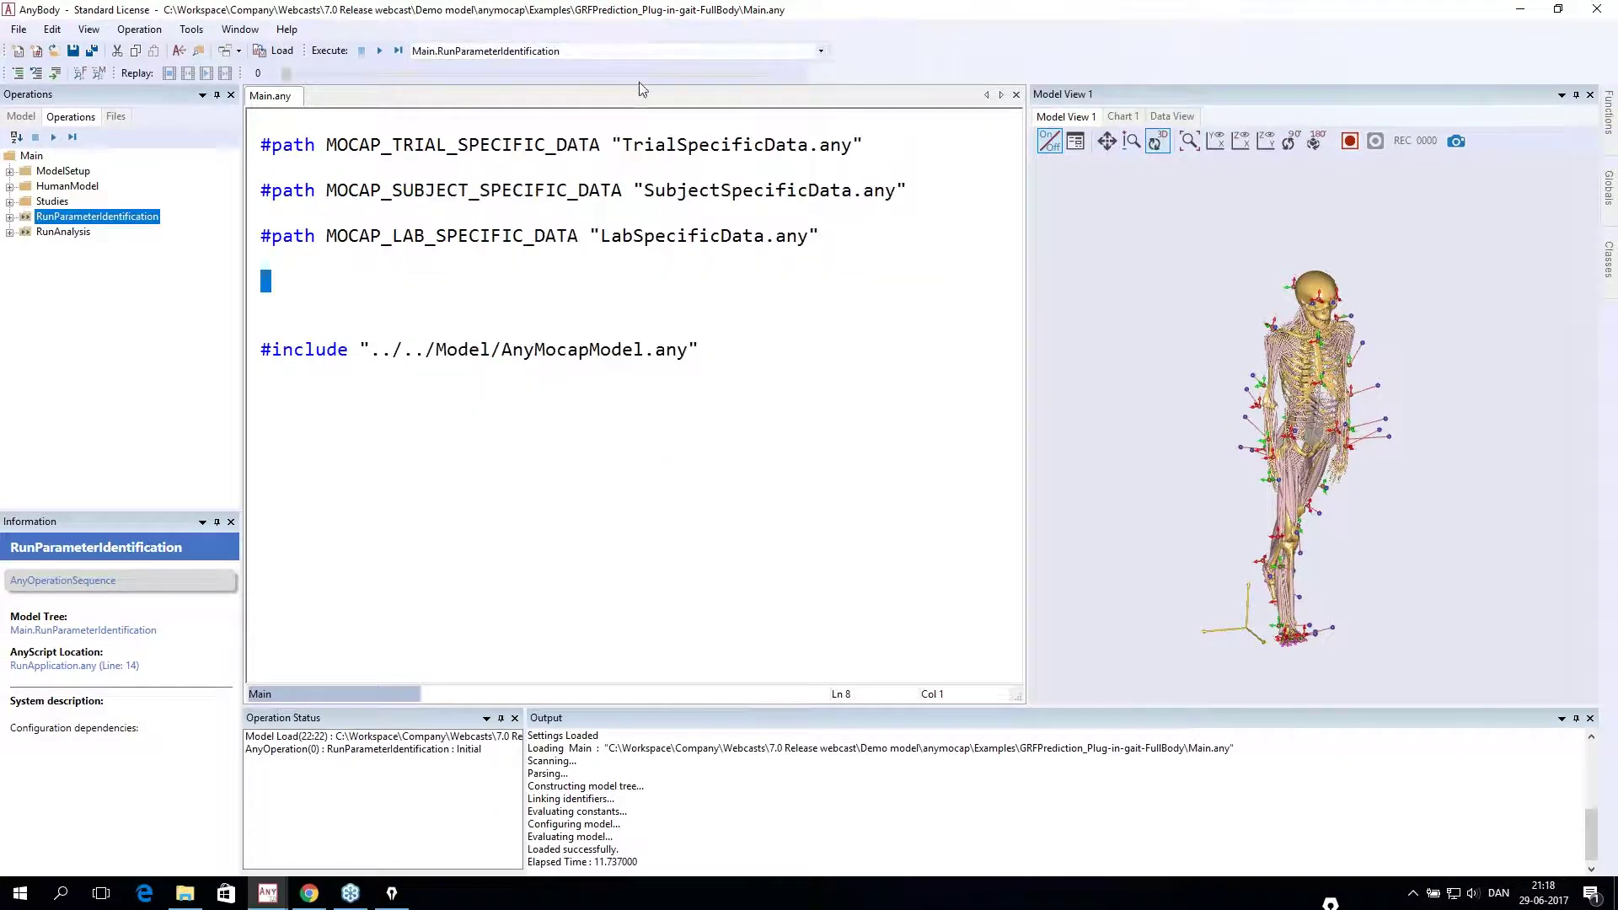
- Run the selected Main.RunParameterIdentification operation on the loaded gait model
{"action": "mouse_move", "coordinate": [401, 31]}
{"action": "left_mouse_down"}
{"action": "mouse_move", "coordinate": [690, 46]}
{"action": "mouse_move", "coordinate": [634, 74]}
{"action": "left_mouse_up"}
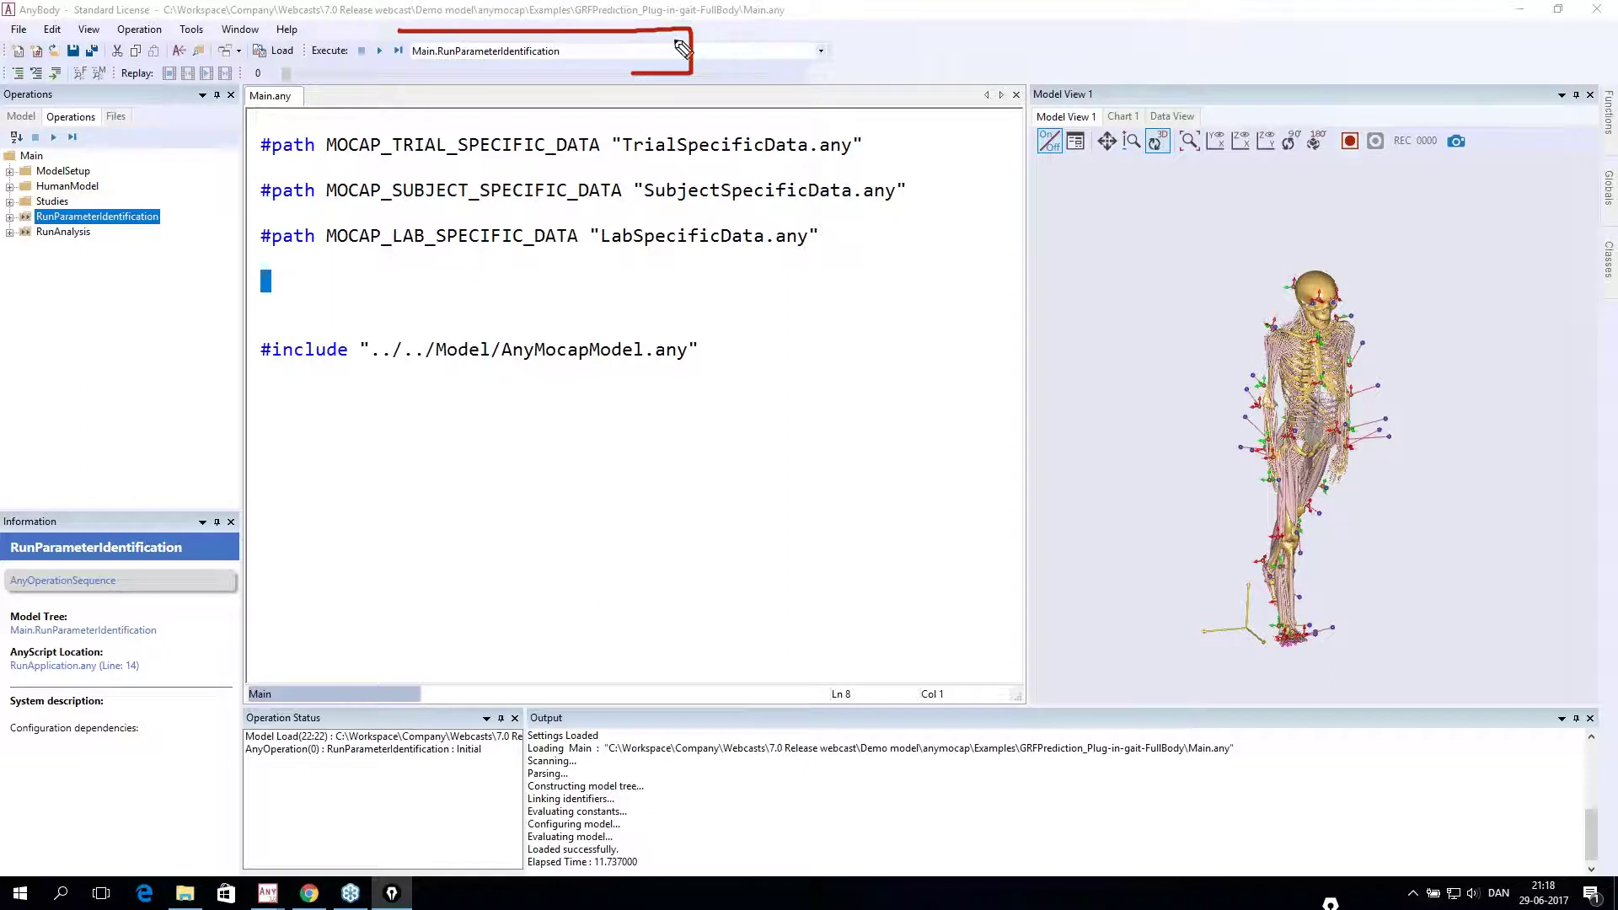
{"action": "key", "text": "ctrl+shift+6"}
{"action": "mouse_move", "coordinate": [399, 38]}
{"action": "left_mouse_down"}
{"action": "mouse_move", "coordinate": [369, 67]}
{"action": "mouse_move", "coordinate": [404, 37]}
{"action": "left_mouse_up"}
{"action": "key", "text": "ctrl+shift+6"}
{"action": "key", "text": "ctrl+shift+2"}
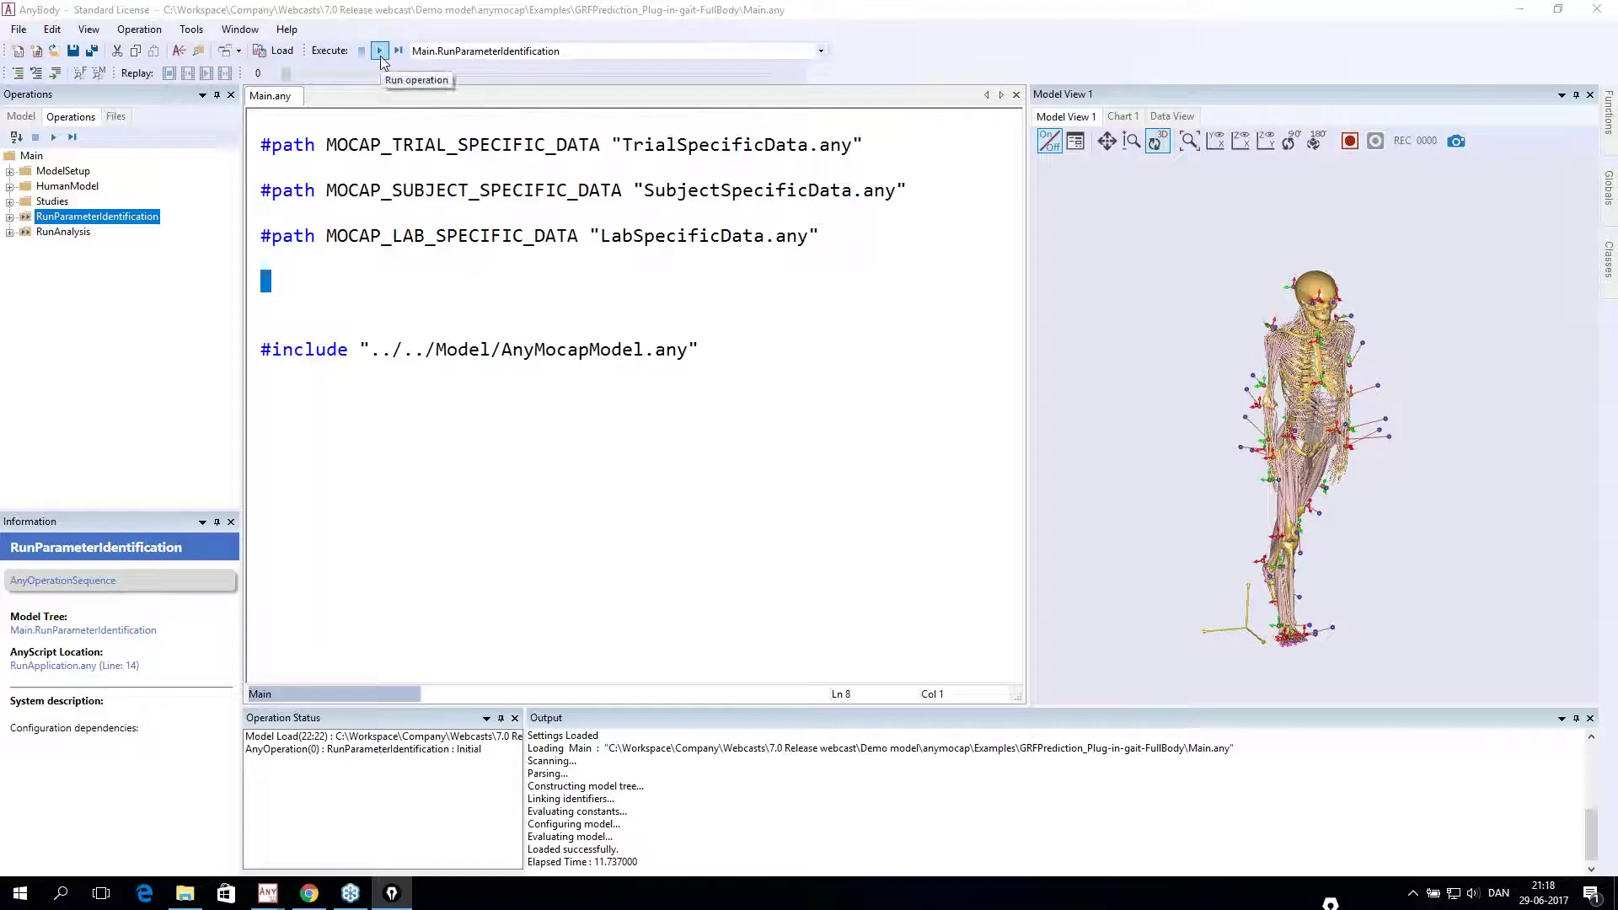
{"action": "left_click", "coordinate": [381, 56]}
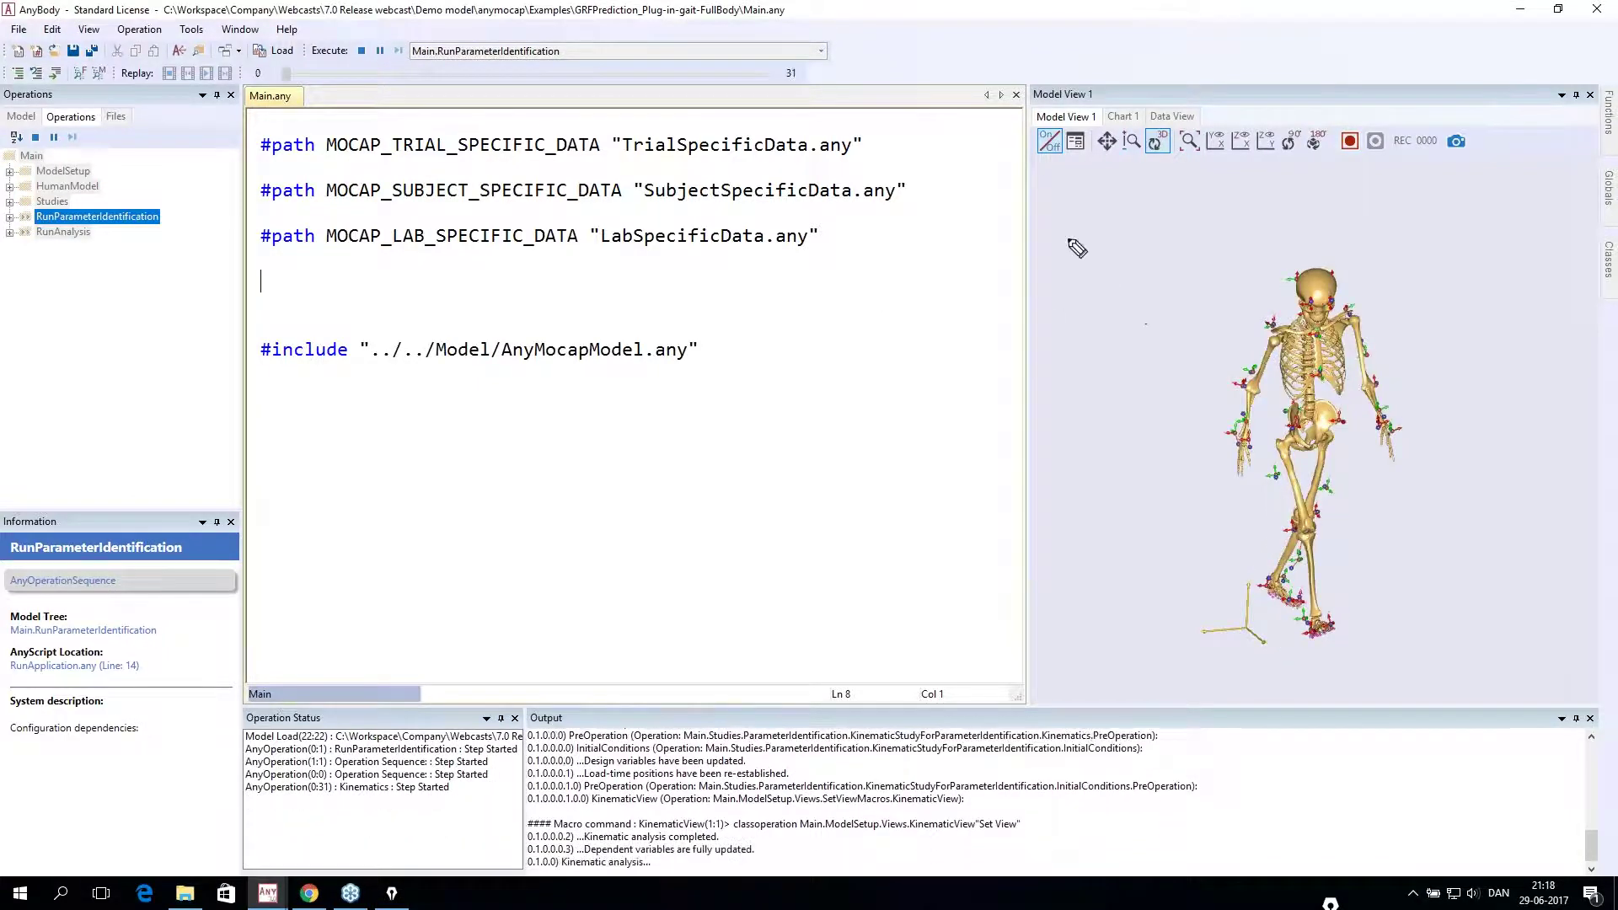
- Switch to the other open AnyBody window, which holds the completed InverseDynamics analysis of the gait model
{"action": "mouse_move", "coordinate": [1039, 222]}
{"action": "left_mouse_down"}
{"action": "mouse_move", "coordinate": [1362, 224]}
{"action": "mouse_move", "coordinate": [1072, 235]}
{"action": "mouse_move", "coordinate": [1059, 433]}
{"action": "mouse_move", "coordinate": [1080, 654]}
{"action": "mouse_move", "coordinate": [1358, 717]}
{"action": "mouse_move", "coordinate": [1498, 709]}
{"action": "left_mouse_up"}
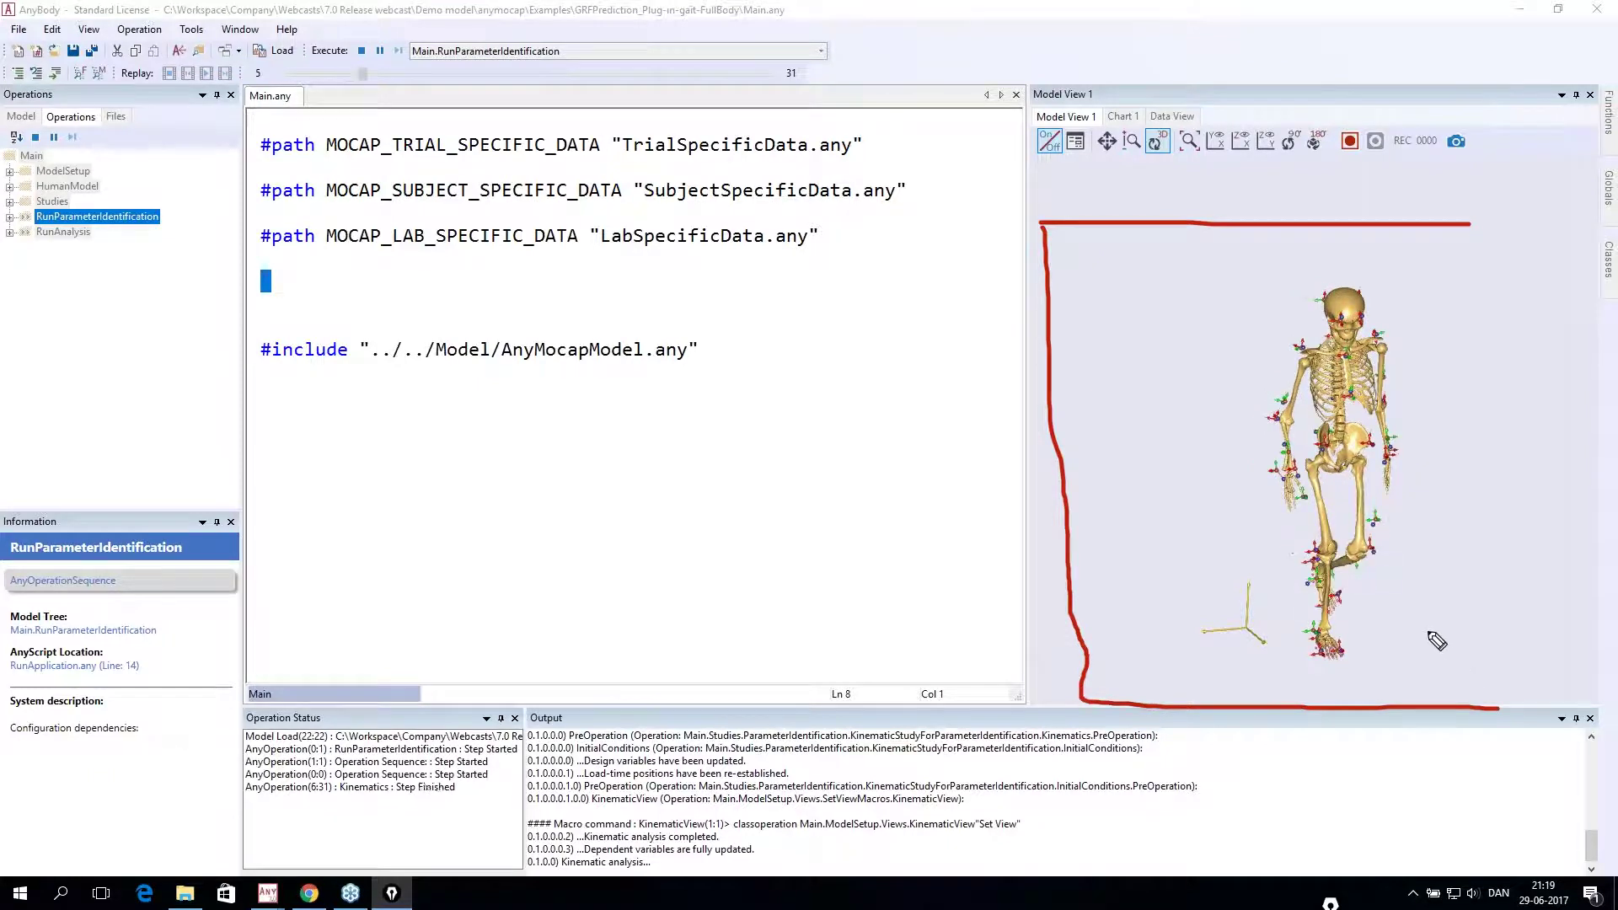
{"action": "key", "text": "Escape"}
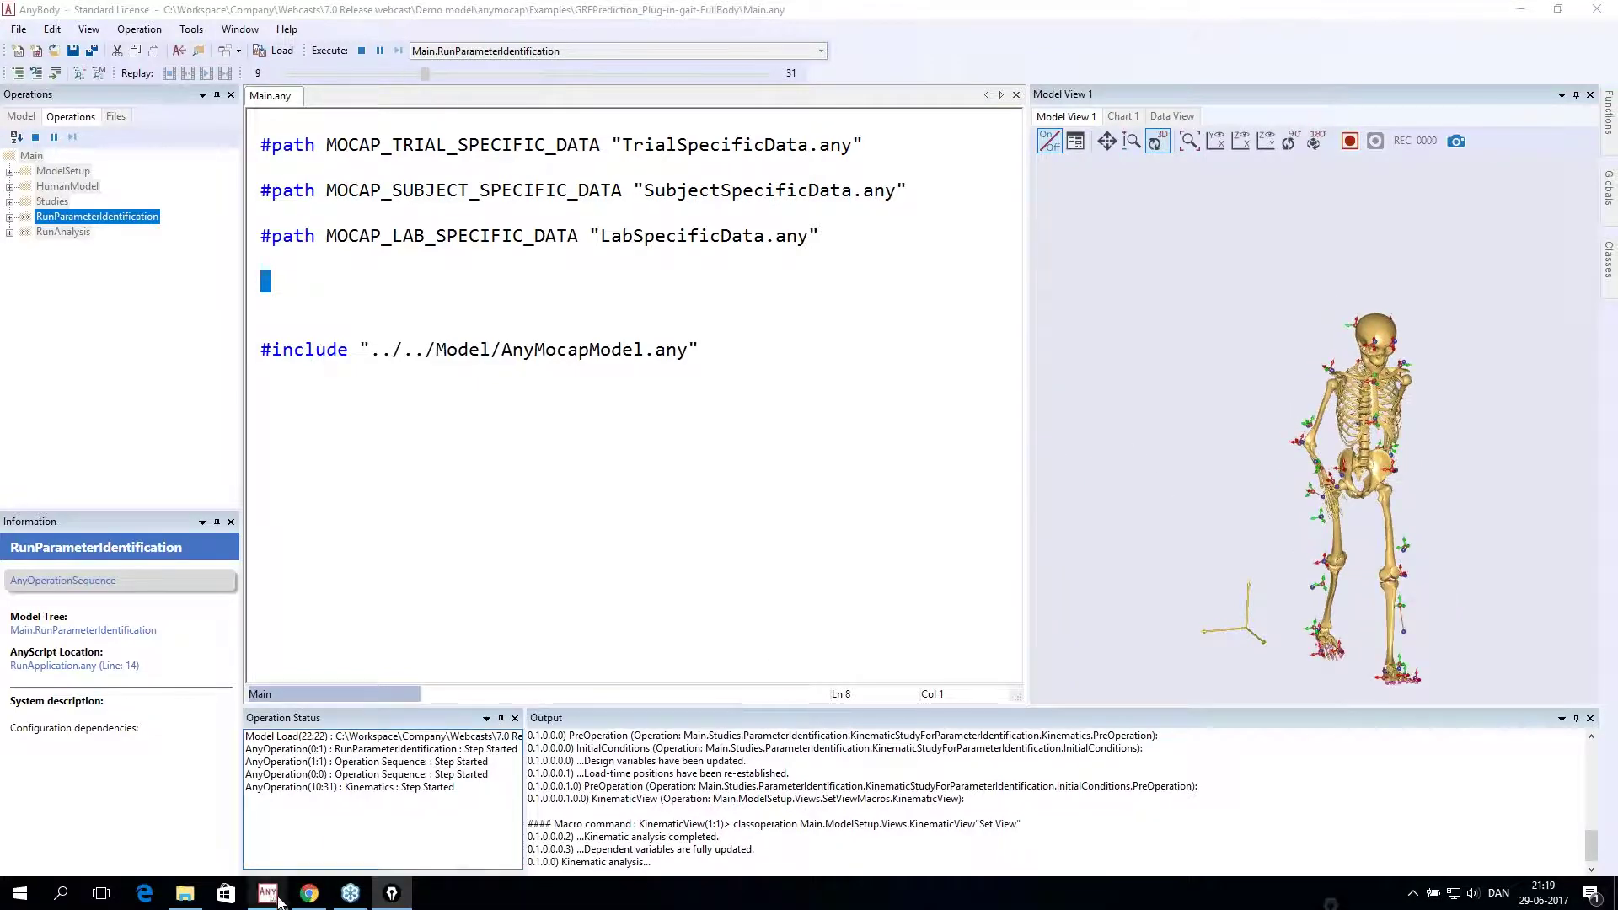
{"action": "mouse_move", "coordinate": [255, 887]}
{"action": "left_click", "coordinate": [204, 841]}
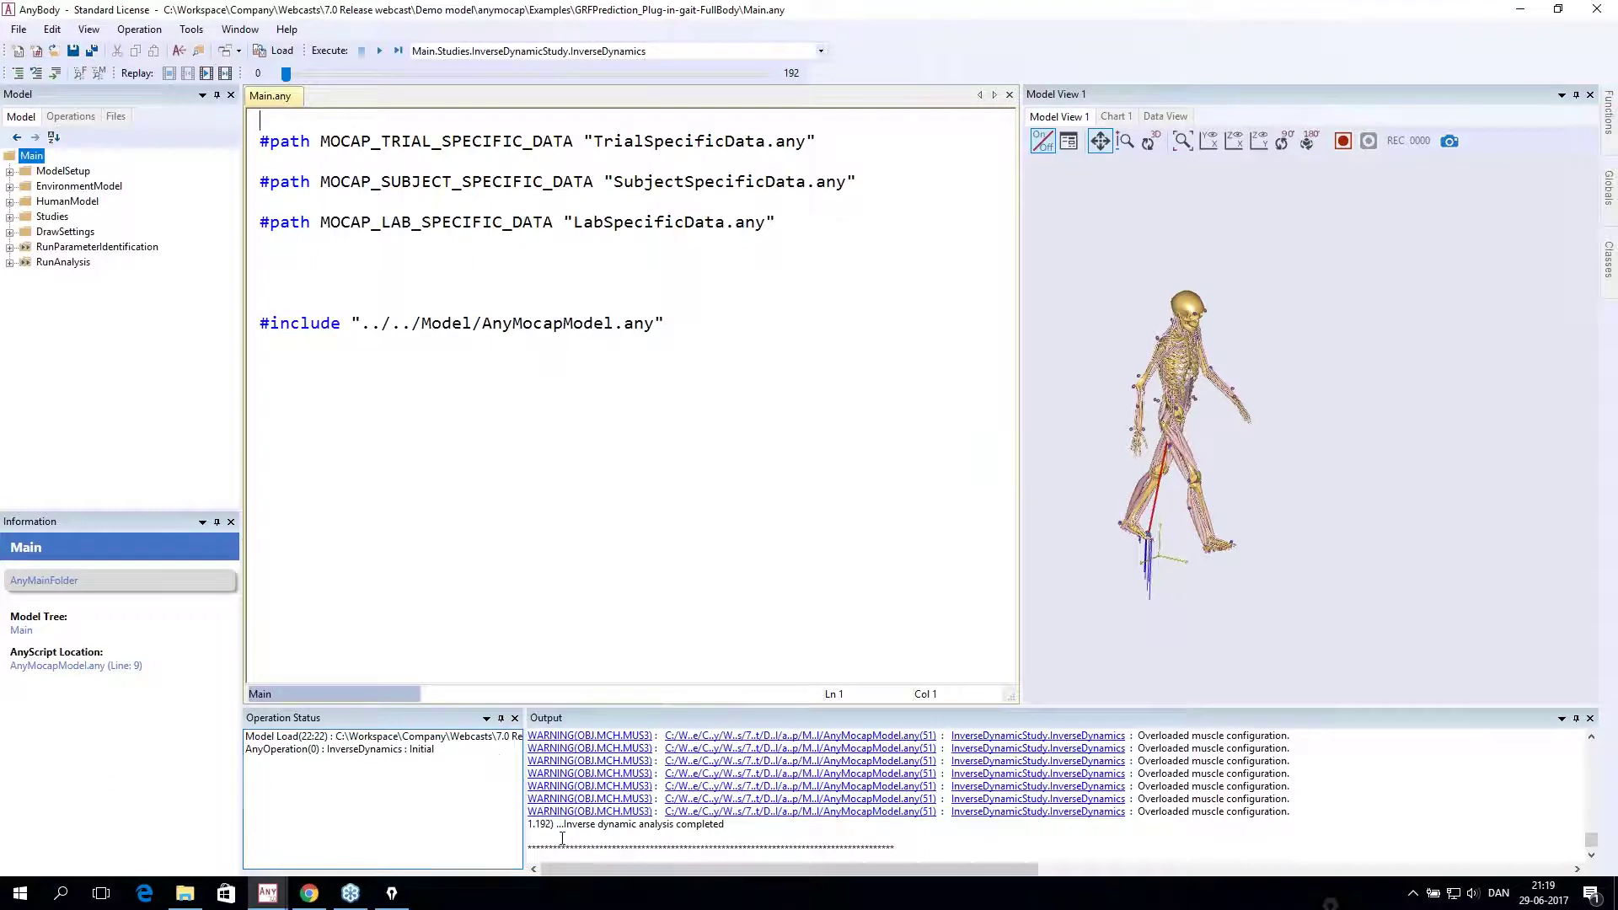
{"action": "left_click", "coordinate": [1151, 142]}
{"action": "mouse_move", "coordinate": [576, 716]}
{"action": "left_mouse_down"}
{"action": "mouse_move", "coordinate": [946, 711]}
{"action": "mouse_move", "coordinate": [1357, 791]}
{"action": "mouse_move", "coordinate": [1365, 898]}
{"action": "left_mouse_up"}
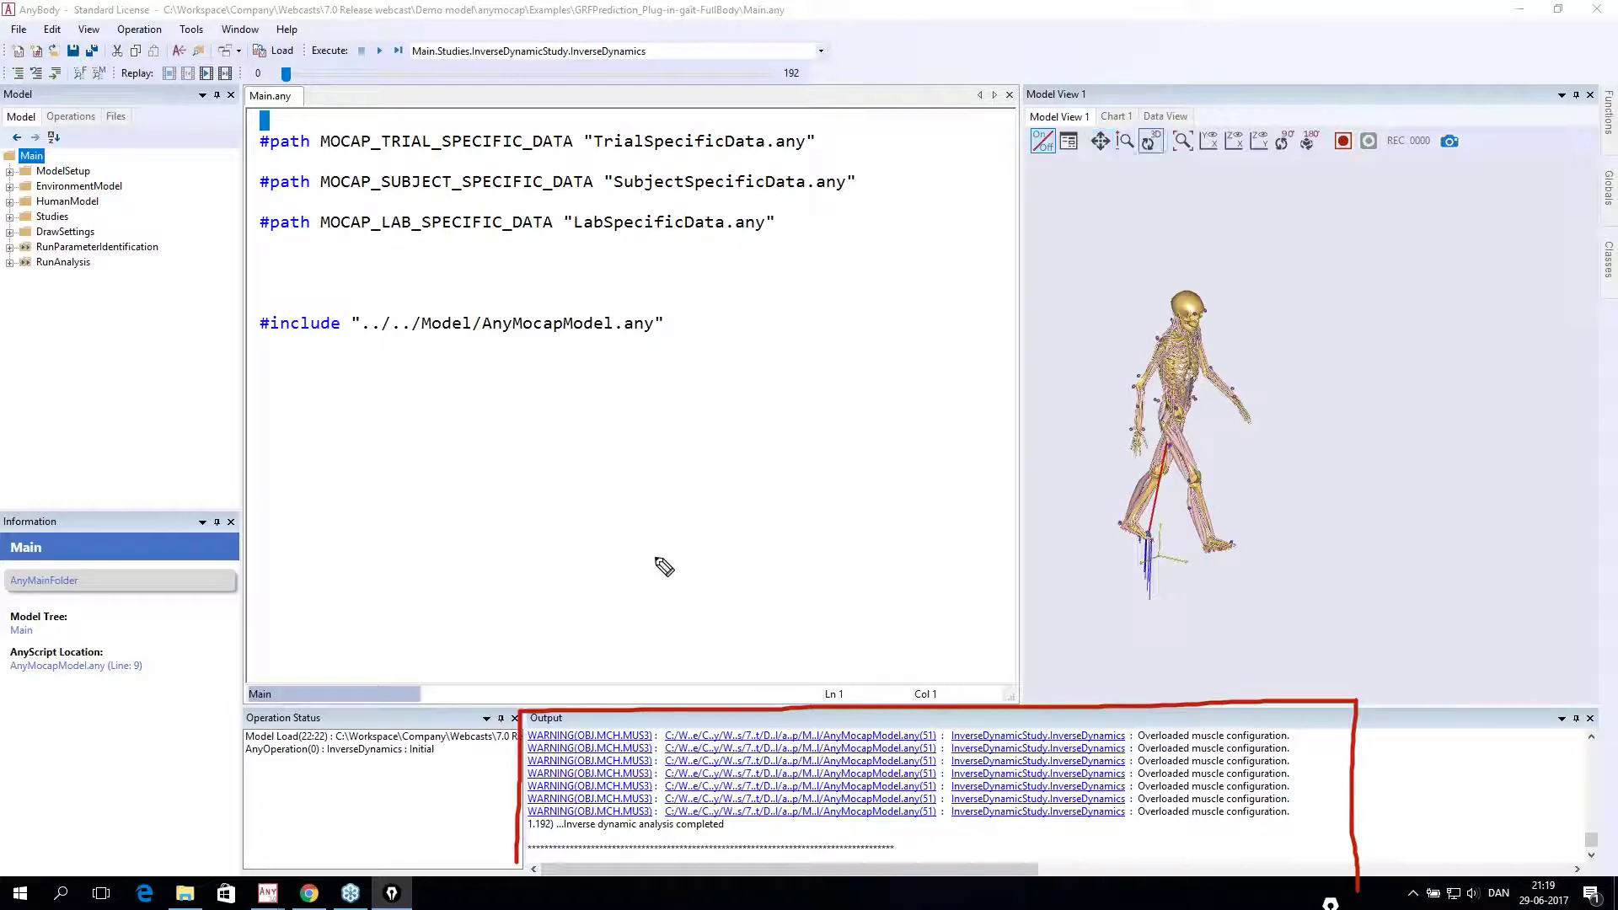
{"action": "key", "text": "Escape"}
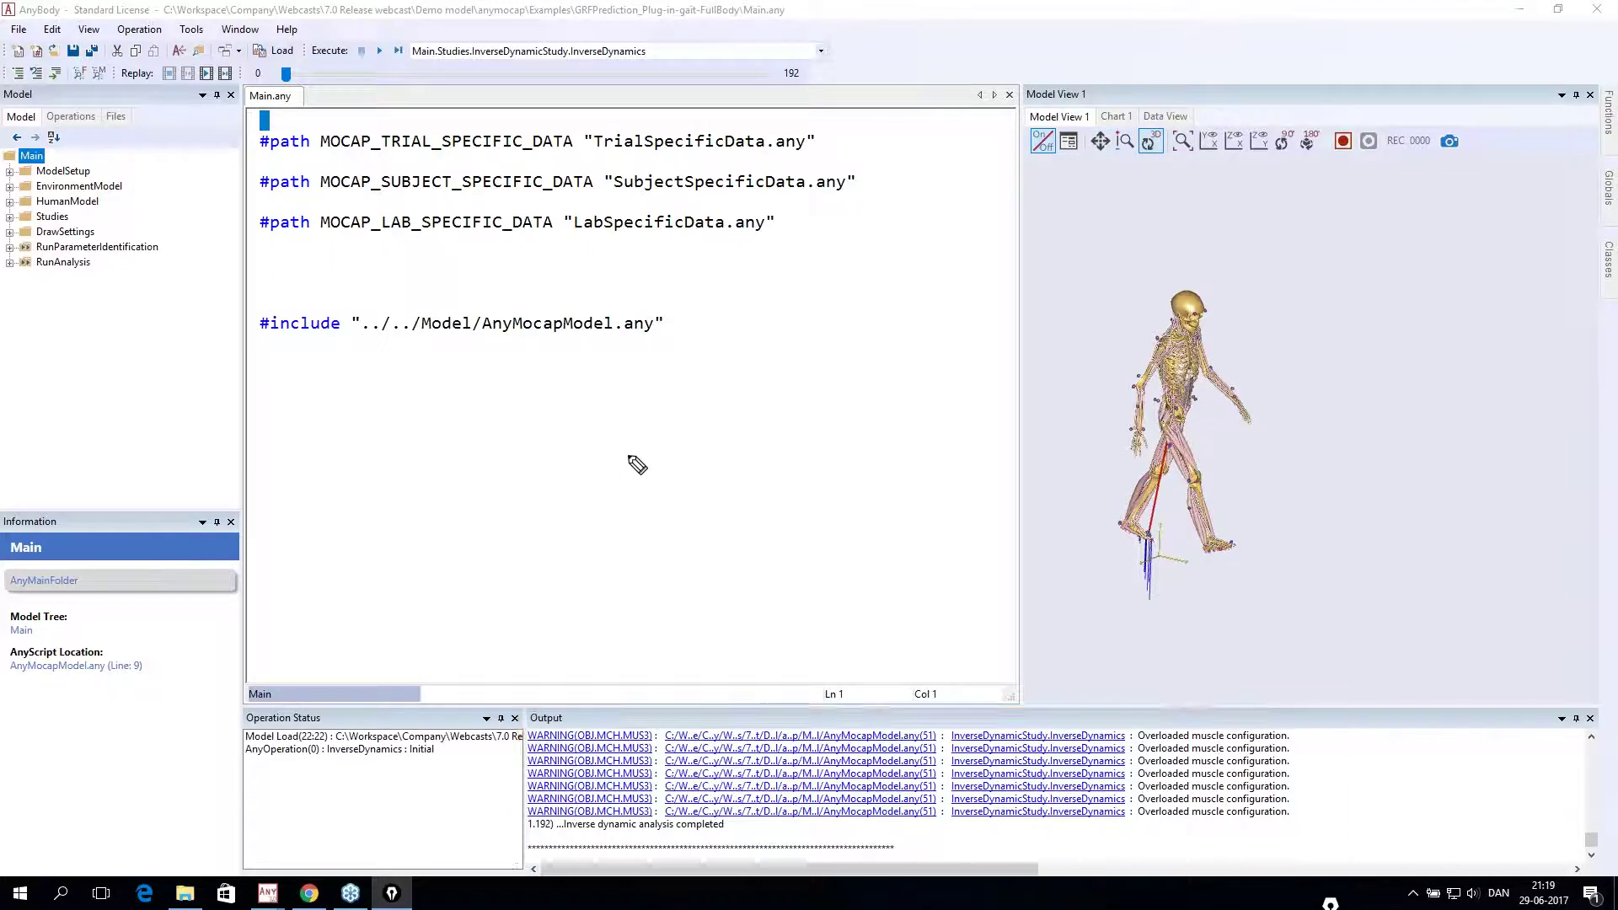
- Start the replay of the completed inverse dynamics analysis from frame 0
{"action": "key", "text": "ctrl+shift+3"}
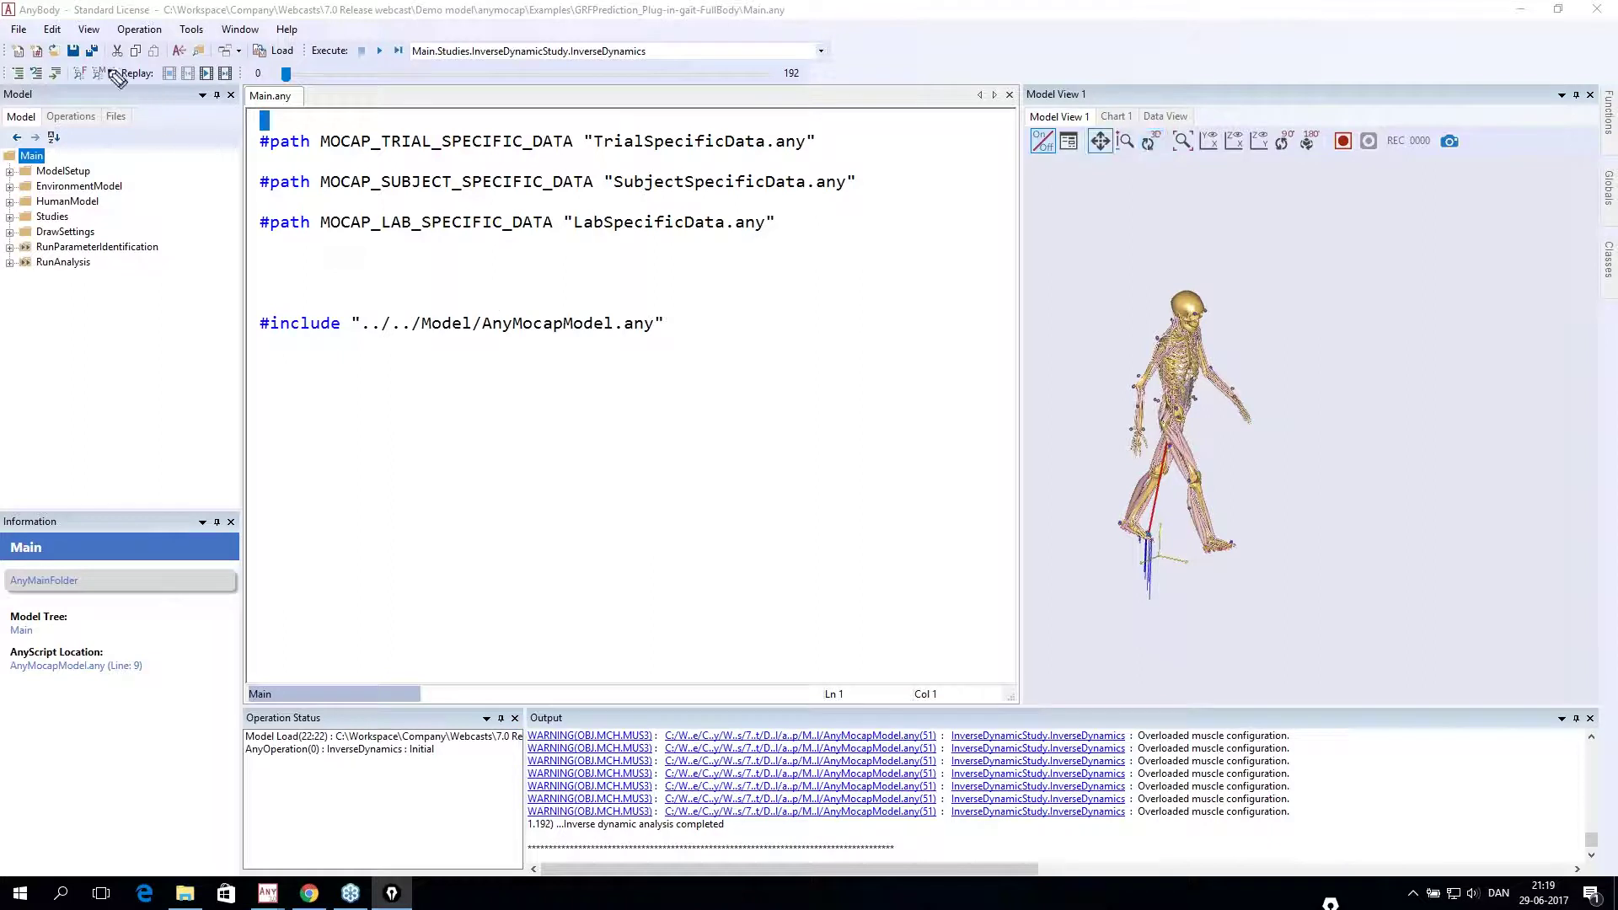
{"action": "mouse_move", "coordinate": [113, 90]}
{"action": "left_mouse_down"}
{"action": "mouse_move", "coordinate": [114, 67]}
{"action": "mouse_move", "coordinate": [672, 67]}
{"action": "mouse_move", "coordinate": [843, 71]}
{"action": "mouse_move", "coordinate": [838, 102]}
{"action": "left_mouse_up"}
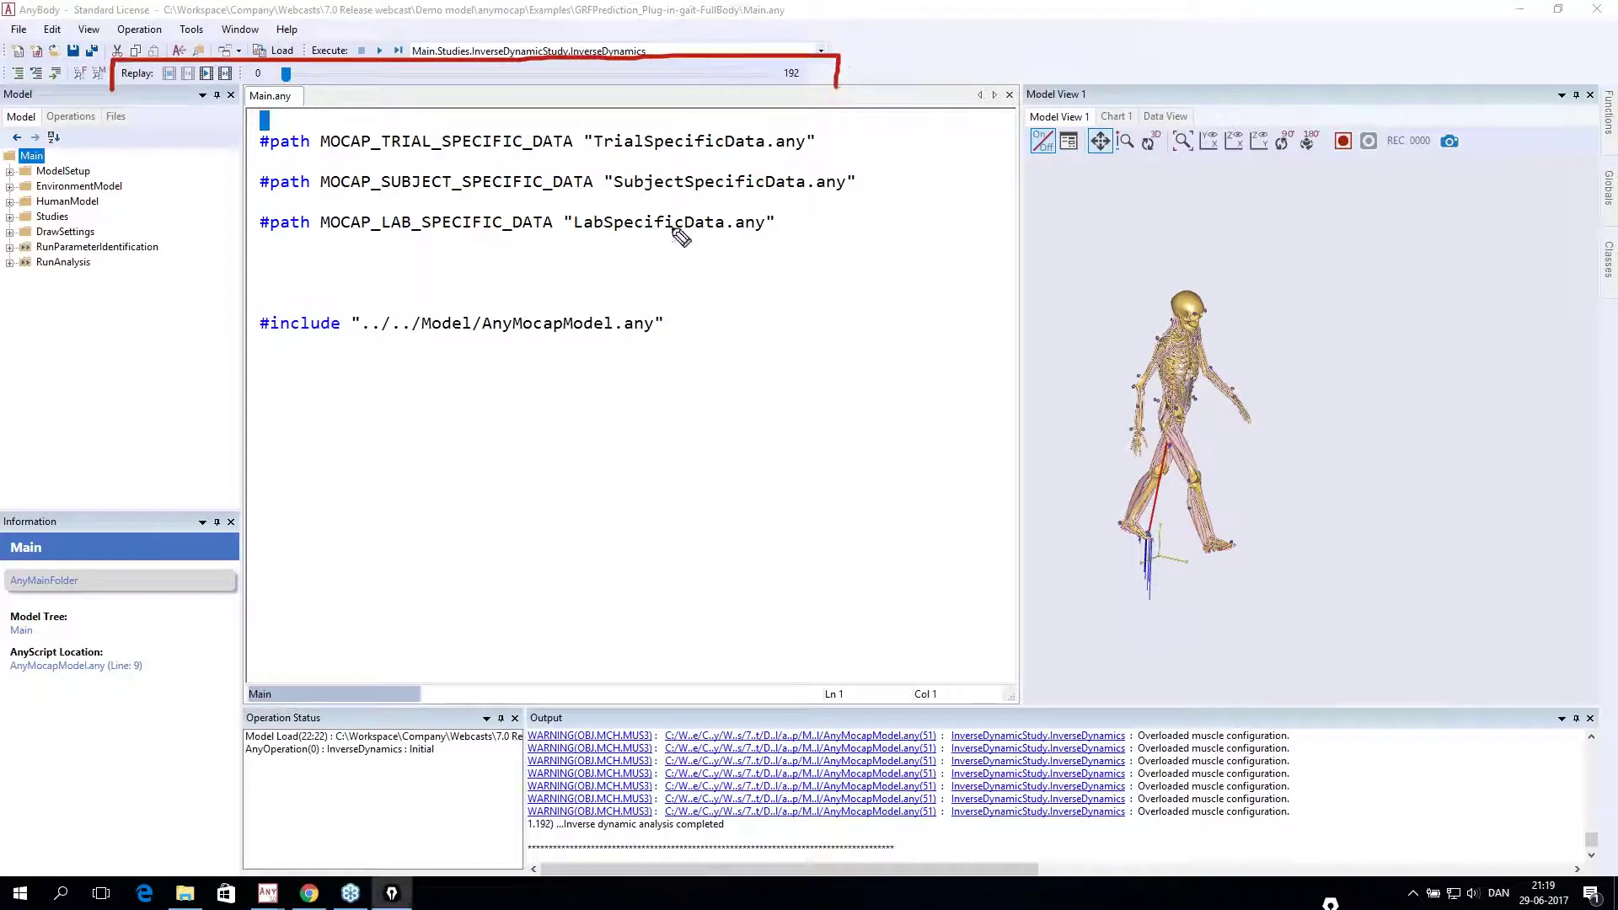
{"action": "key", "text": "ctrl+shift+7"}
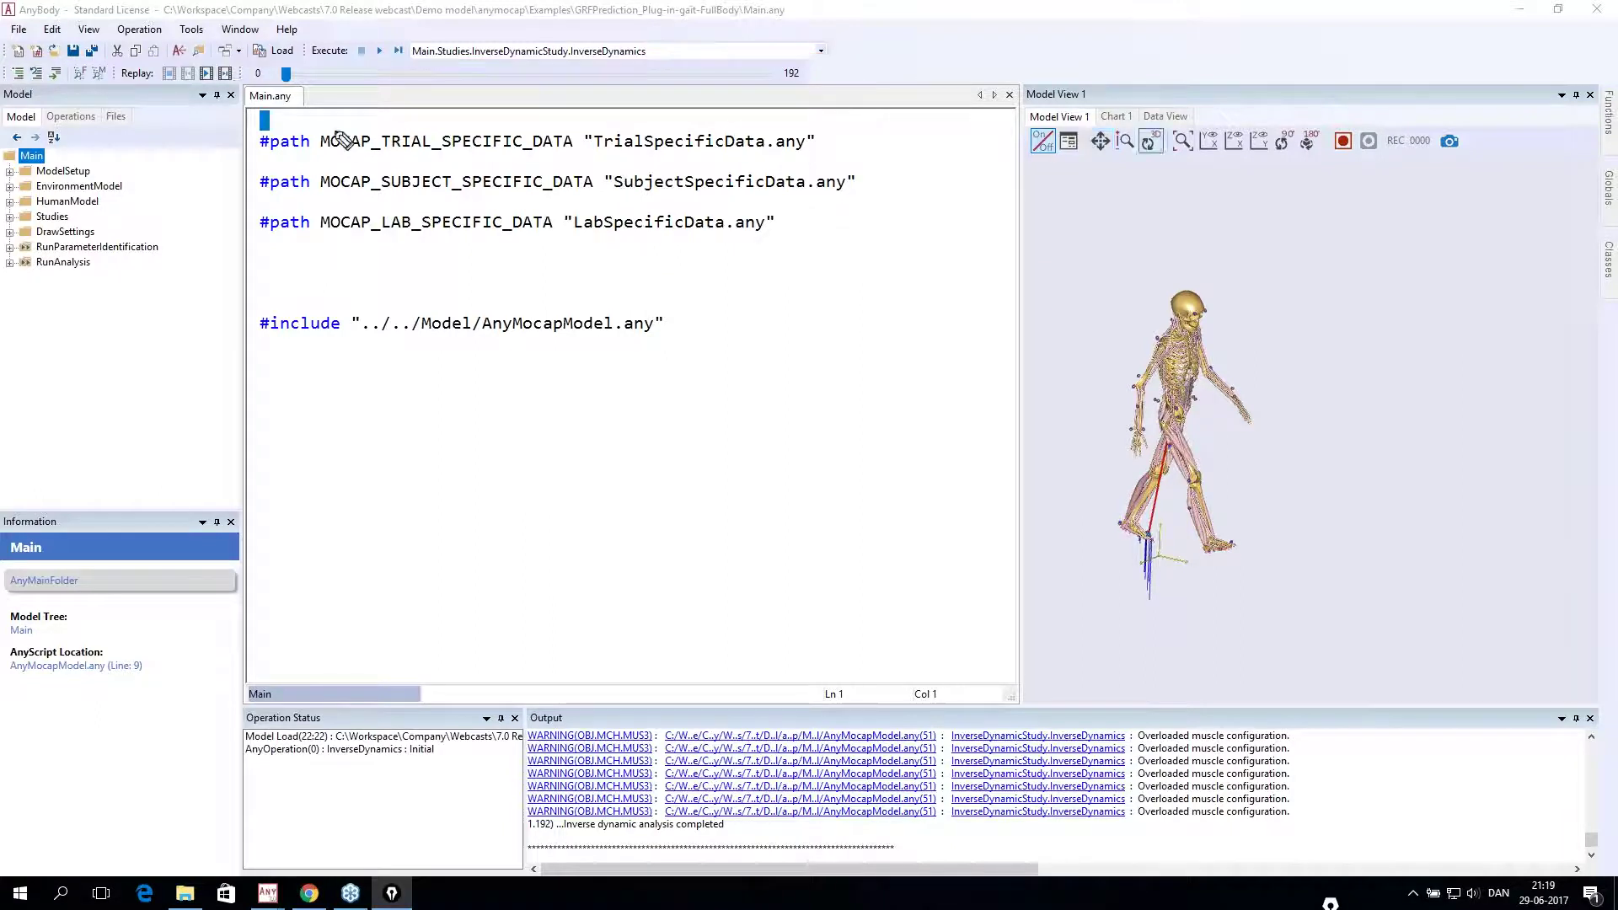
{"action": "mouse_move", "coordinate": [222, 63]}
{"action": "left_mouse_down"}
{"action": "mouse_move", "coordinate": [194, 52]}
{"action": "mouse_move", "coordinate": [192, 91]}
{"action": "mouse_move", "coordinate": [227, 93]}
{"action": "mouse_move", "coordinate": [216, 54]}
{"action": "left_mouse_up"}
{"action": "key", "text": "ctrl+shift+7"}
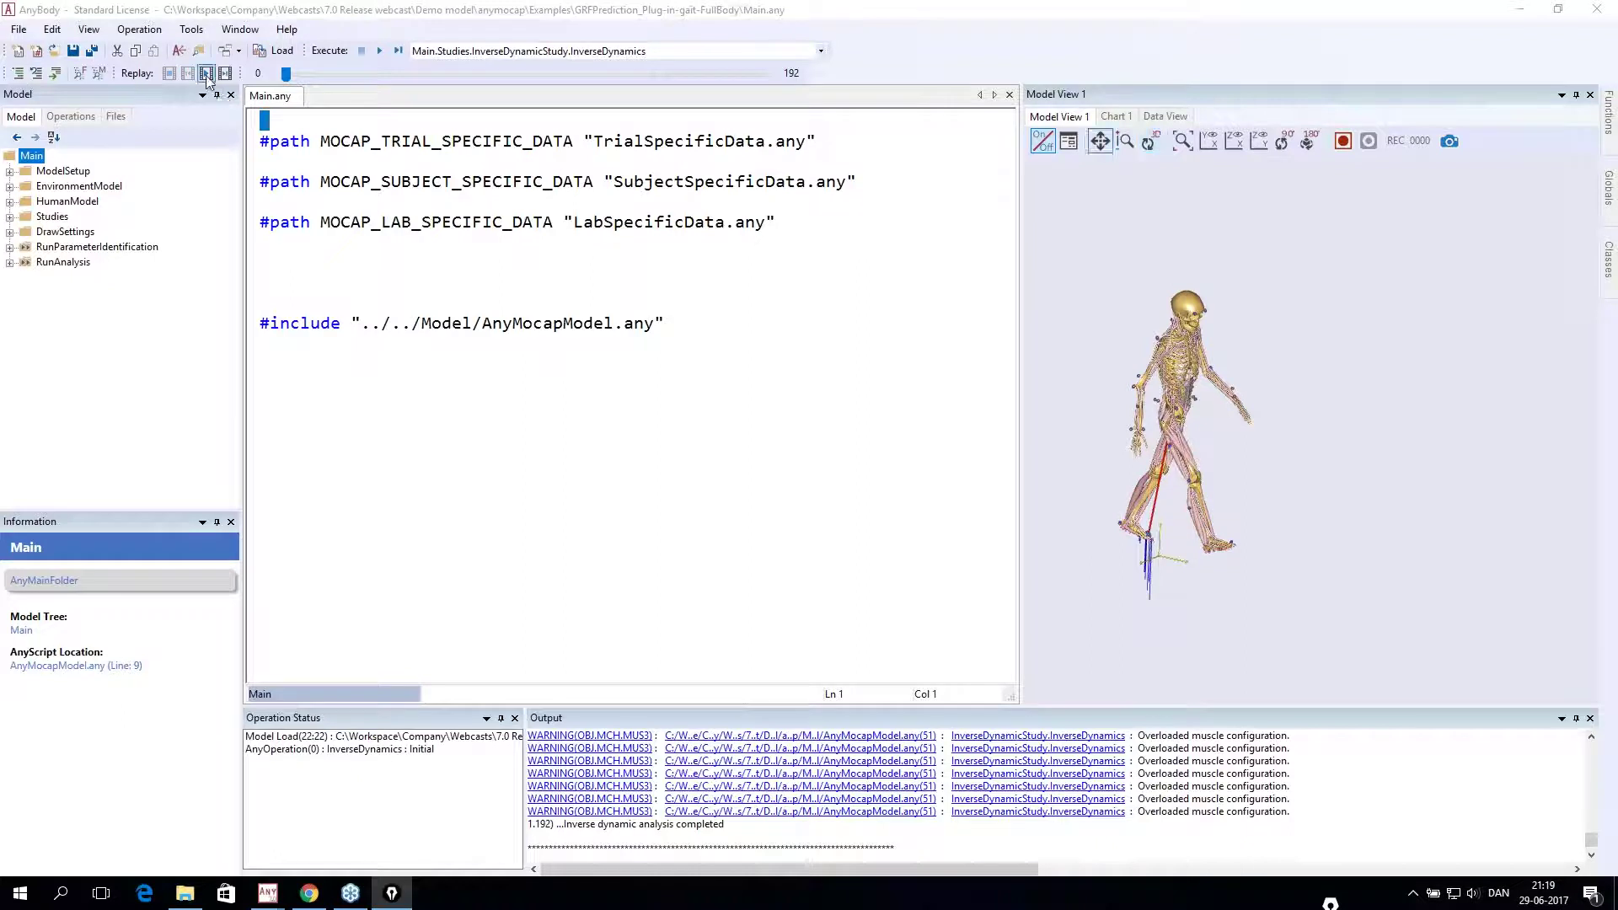
{"action": "left_click", "coordinate": [206, 75]}
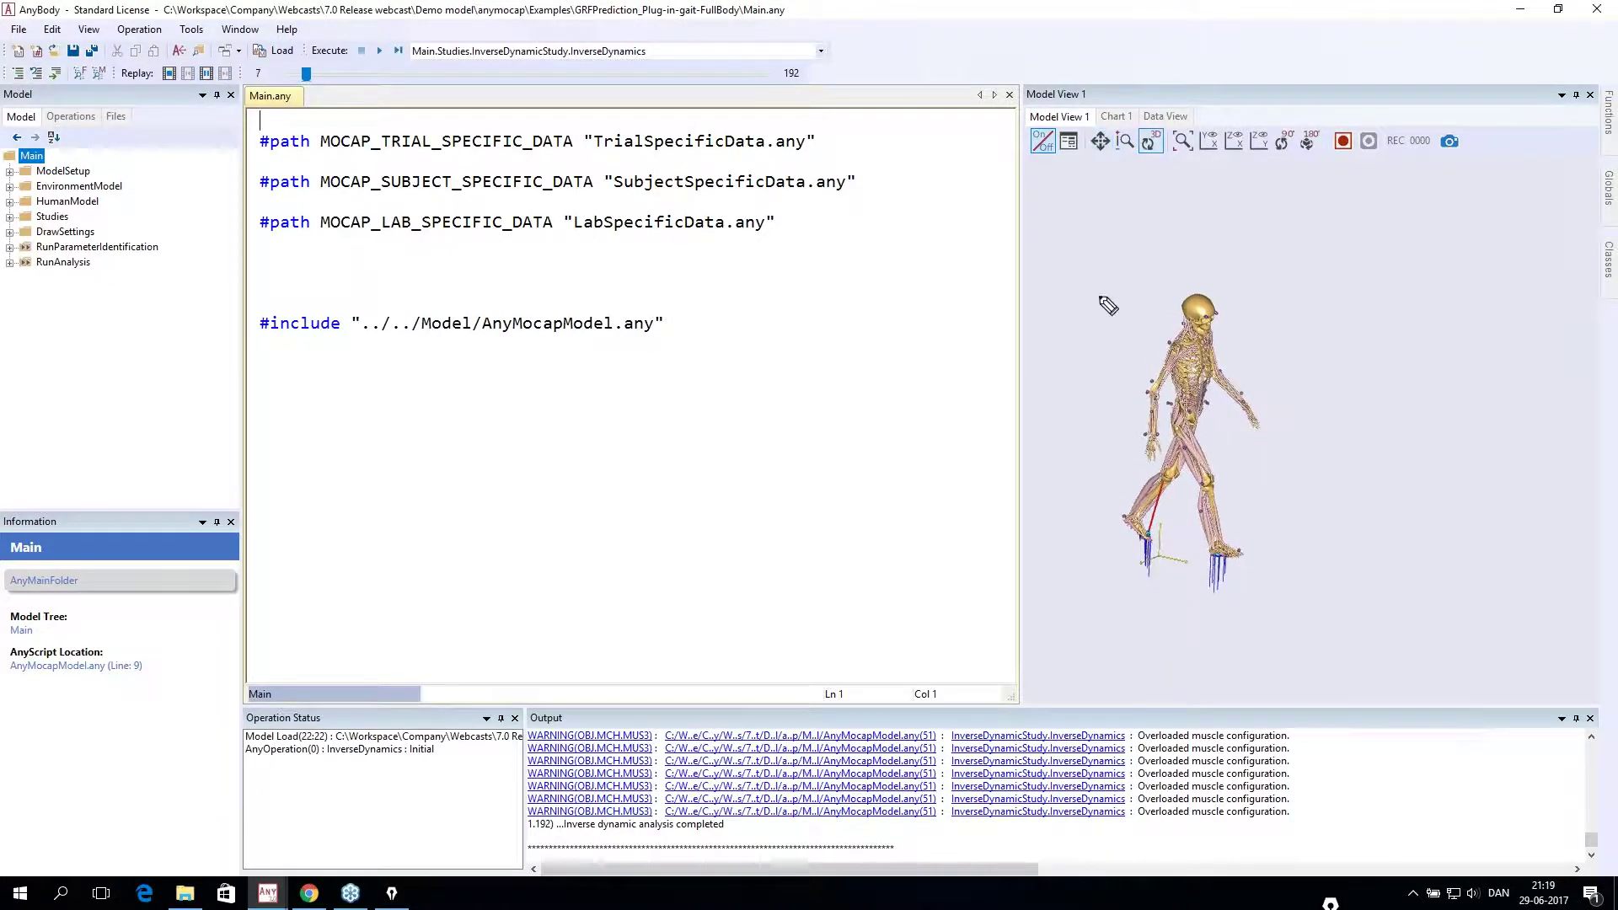
- Examine the ground reaction forces under the walking model's feet at closer range while the replay plays
{"action": "key", "text": "ctrl+shift+1"}
{"action": "mouse_move", "coordinate": [1034, 264]}
{"action": "left_mouse_down"}
{"action": "mouse_move", "coordinate": [1535, 275]}
{"action": "mouse_move", "coordinate": [1566, 634]}
{"action": "left_mouse_up"}
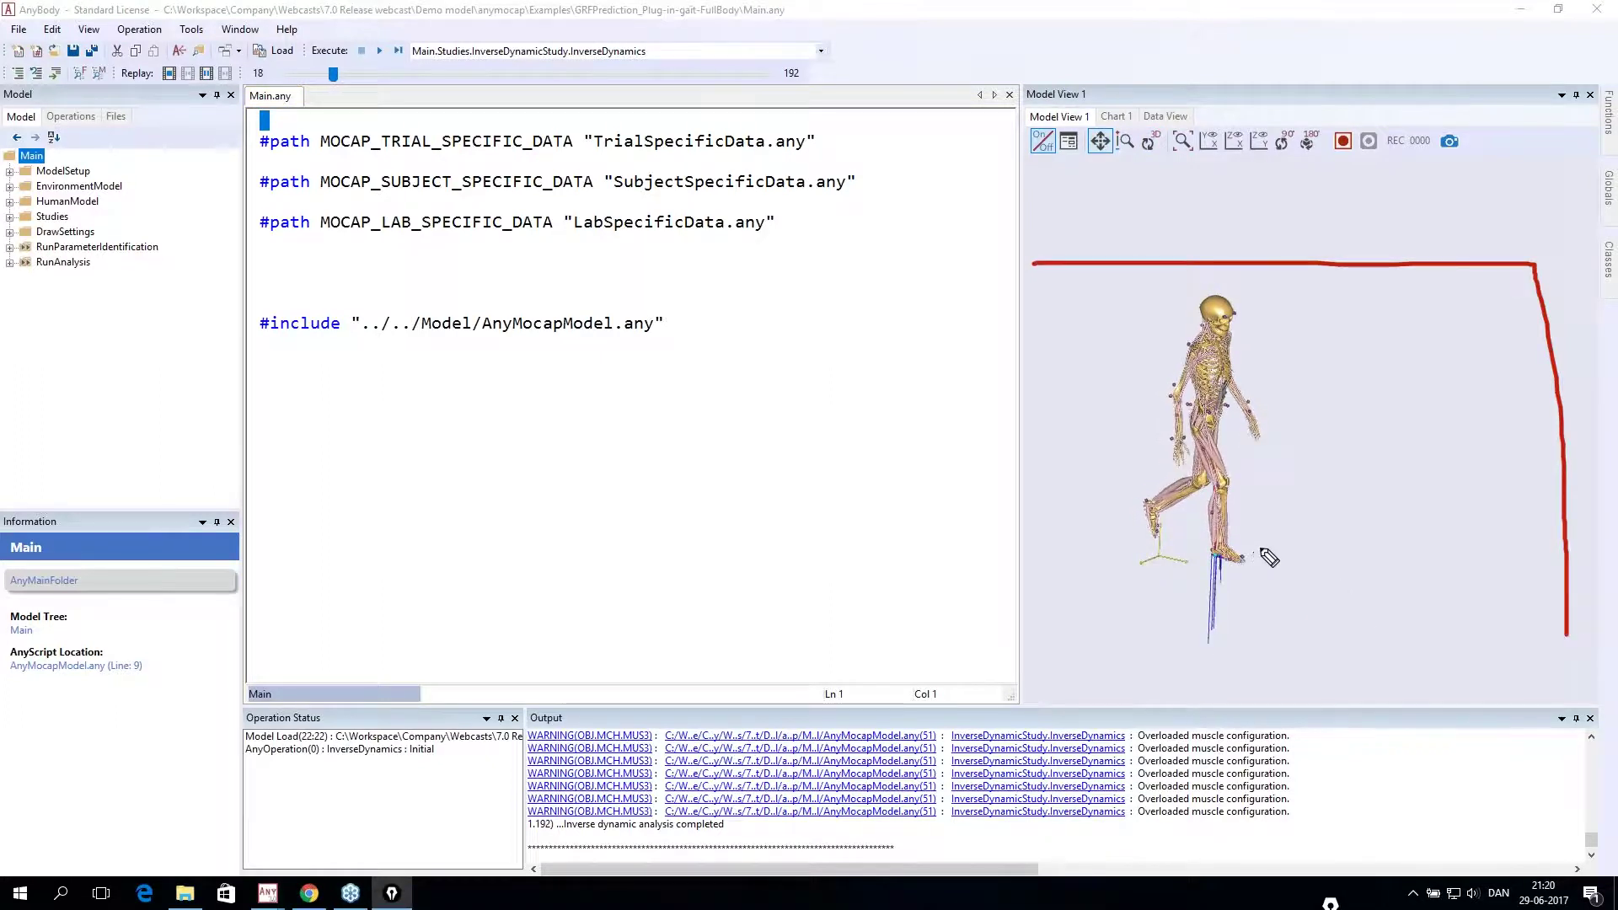
{"action": "mouse_move", "coordinate": [1248, 539]}
{"action": "left_mouse_down"}
{"action": "mouse_move", "coordinate": [1229, 537]}
{"action": "mouse_move", "coordinate": [1183, 582]}
{"action": "mouse_move", "coordinate": [1258, 548]}
{"action": "left_mouse_up"}
{"action": "key", "text": "Escape"}
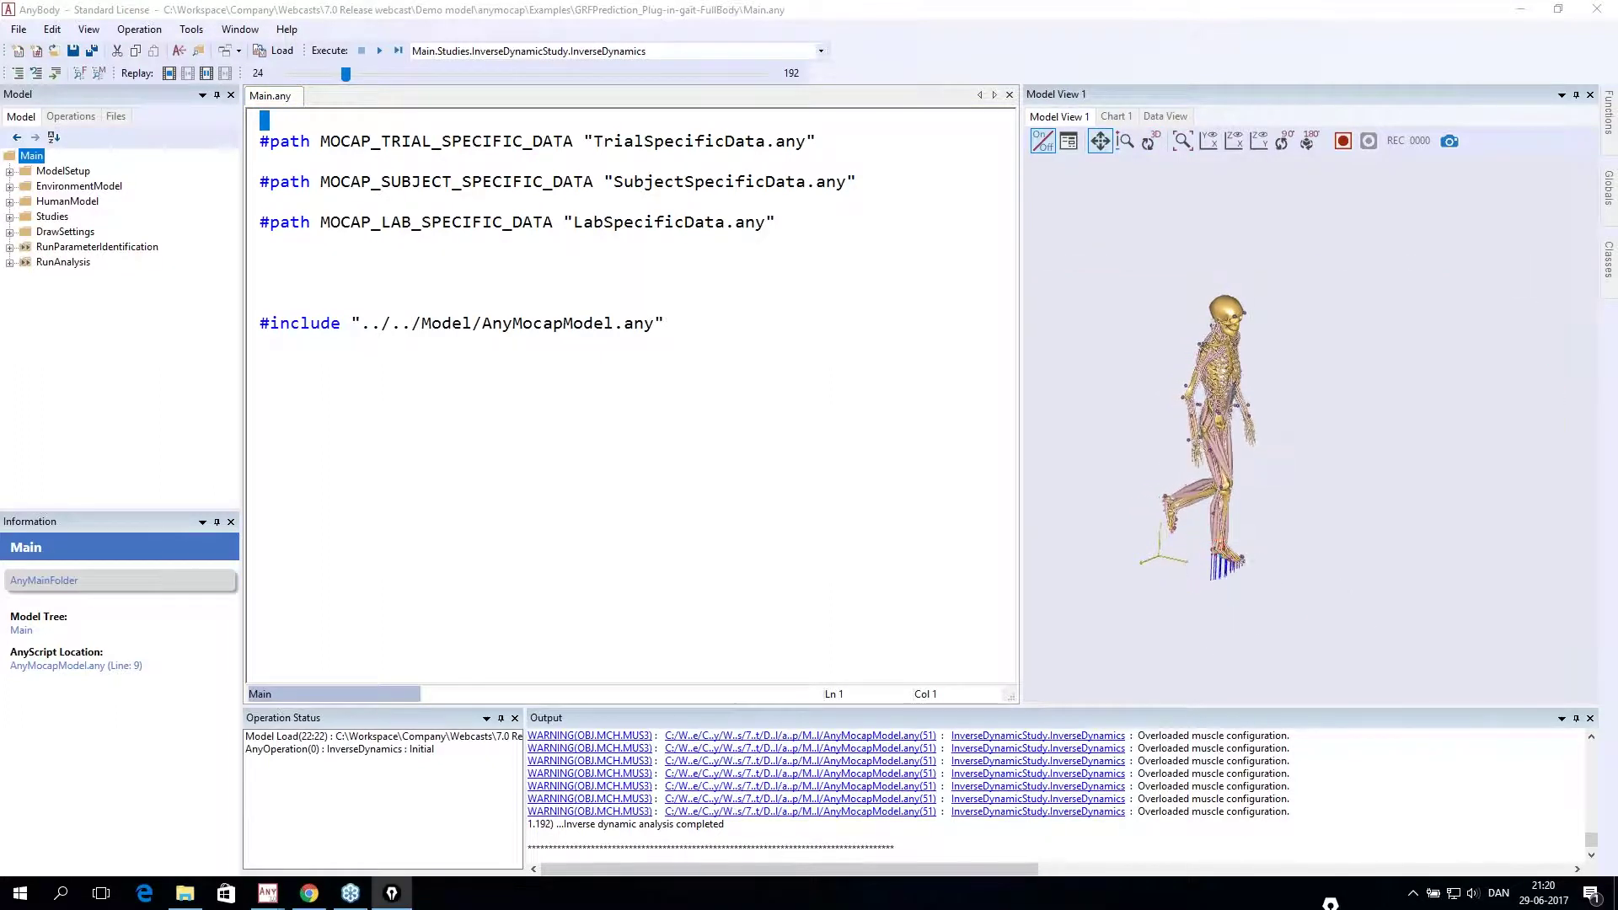
{"action": "left_click_drag", "start_coordinate": [1300, 401], "coordinate": [1299, 352]}
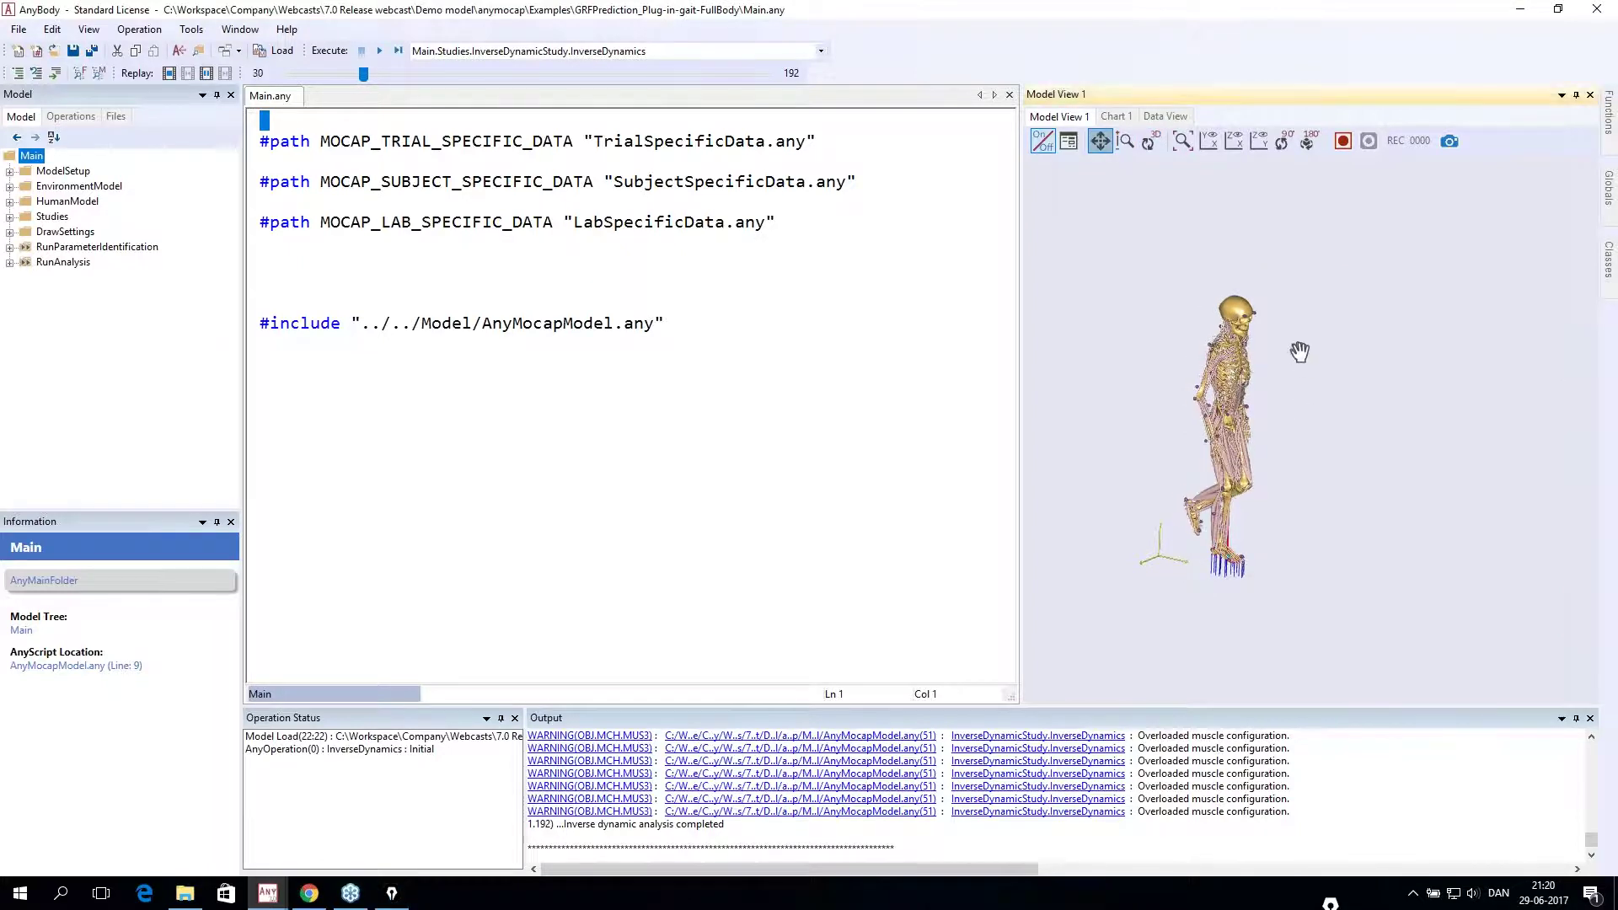
{"action": "scroll", "coordinate": [1324, 504], "scroll_direction": "up", "scroll_amount": 3}
{"action": "scroll", "coordinate": [1323, 504], "scroll_direction": "up", "scroll_amount": 2}
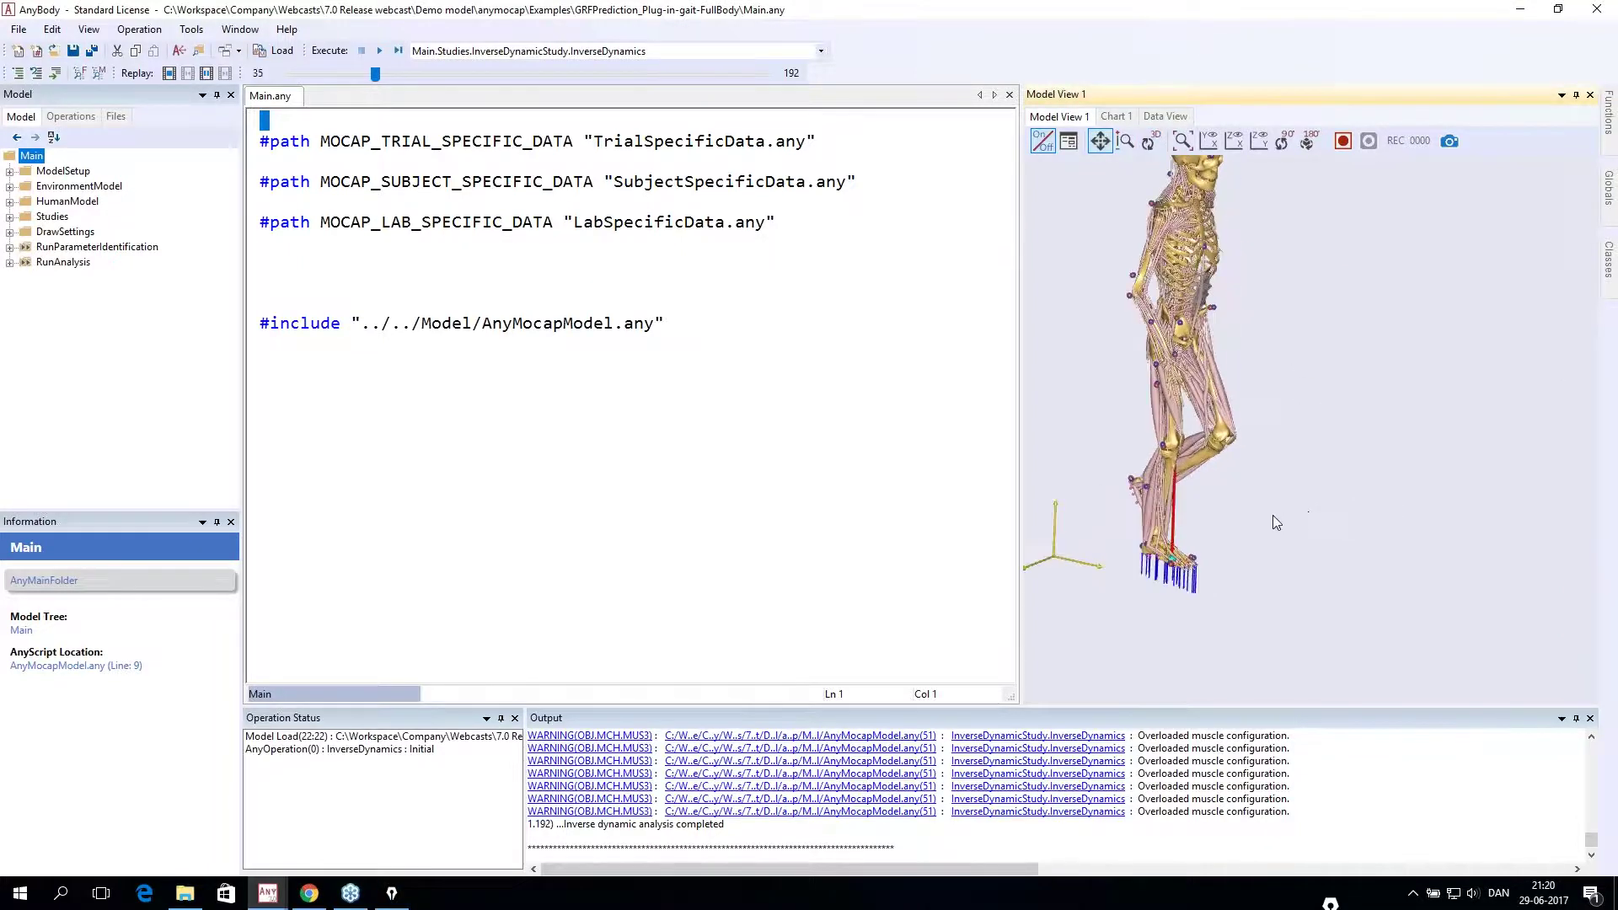
{"action": "key", "text": "ctrl+shift+3"}
{"action": "mouse_move", "coordinate": [1247, 552]}
{"action": "left_mouse_down"}
{"action": "mouse_move", "coordinate": [1190, 524]}
{"action": "mouse_move", "coordinate": [1106, 567]}
{"action": "mouse_move", "coordinate": [1231, 636]}
{"action": "mouse_move", "coordinate": [1239, 558]}
{"action": "left_mouse_up"}
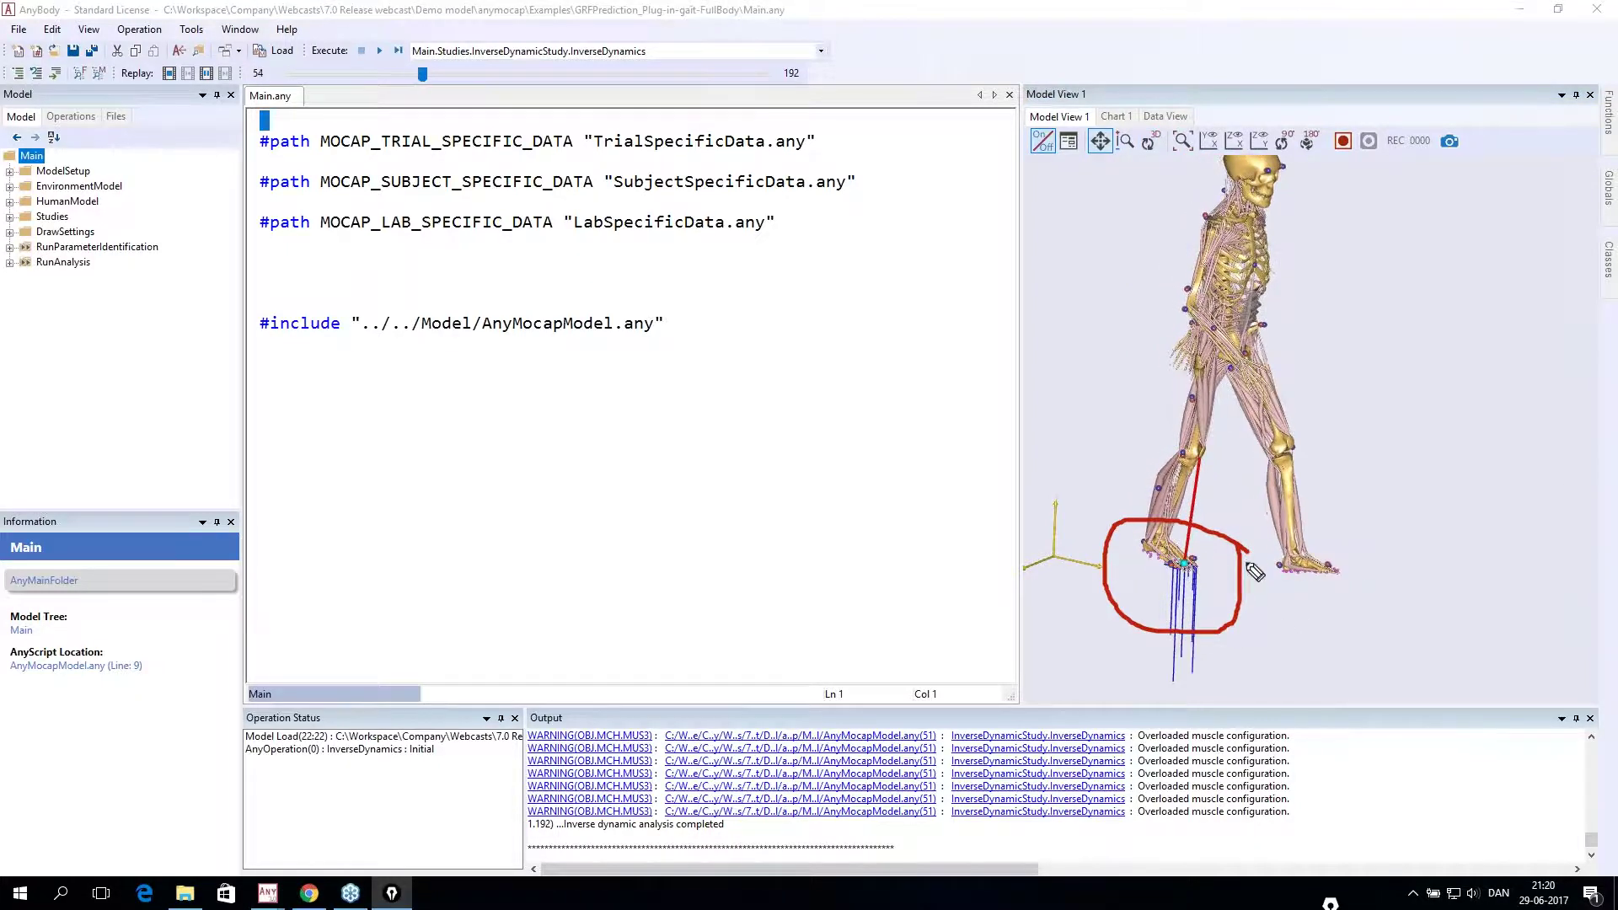
{"action": "left_click_drag", "start_coordinate": [1197, 556], "coordinate": [1200, 557]}
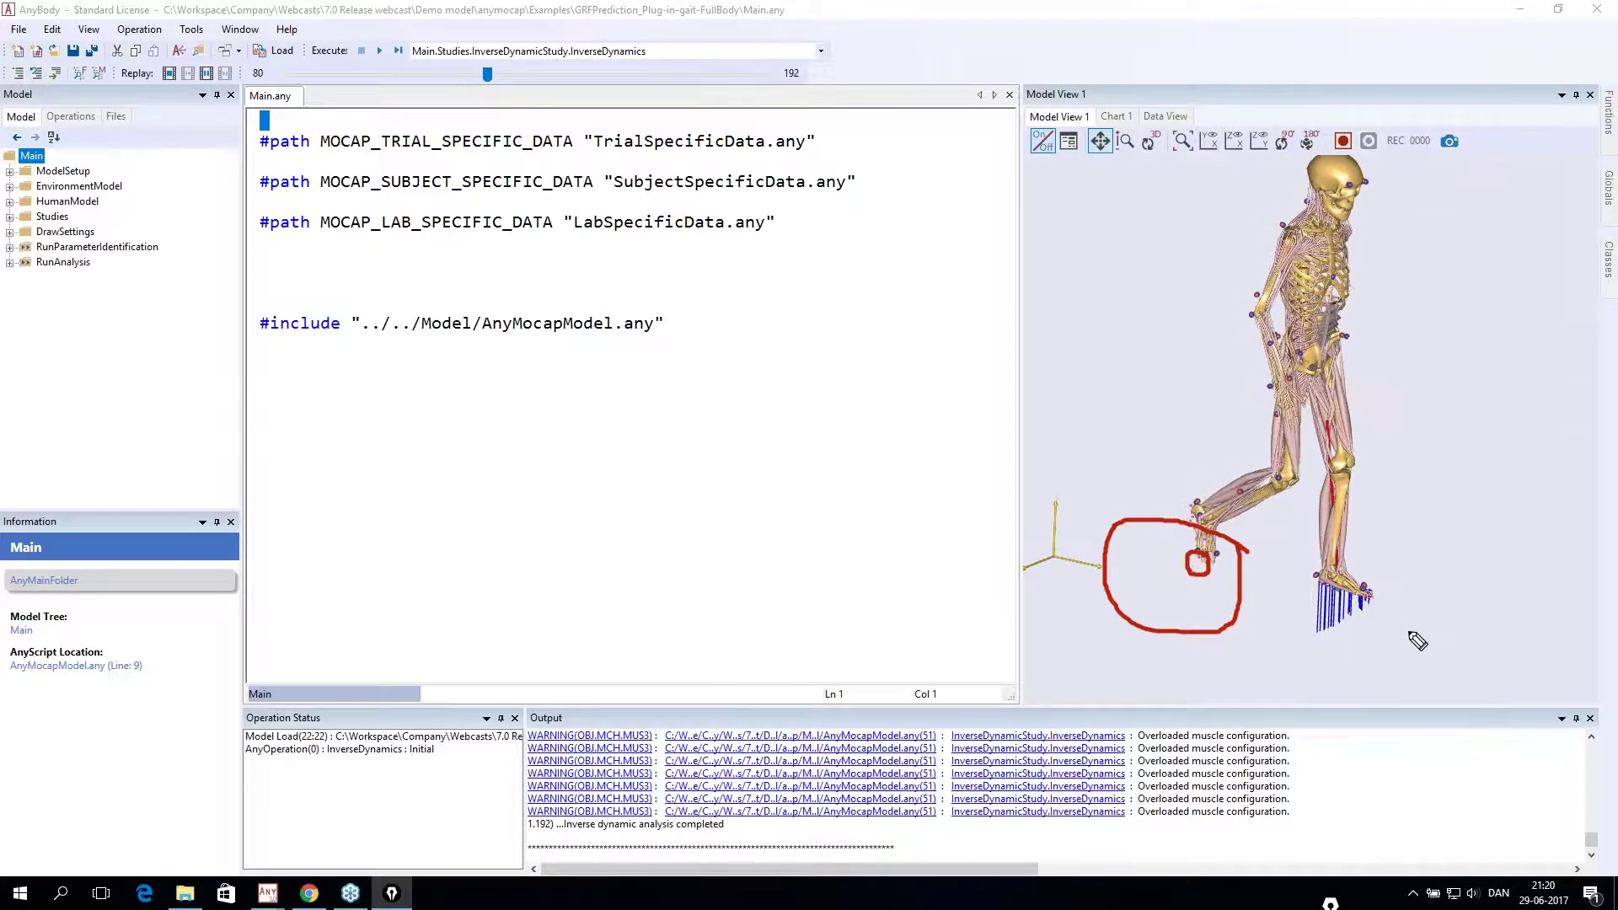
{"action": "key", "text": "Delete"}
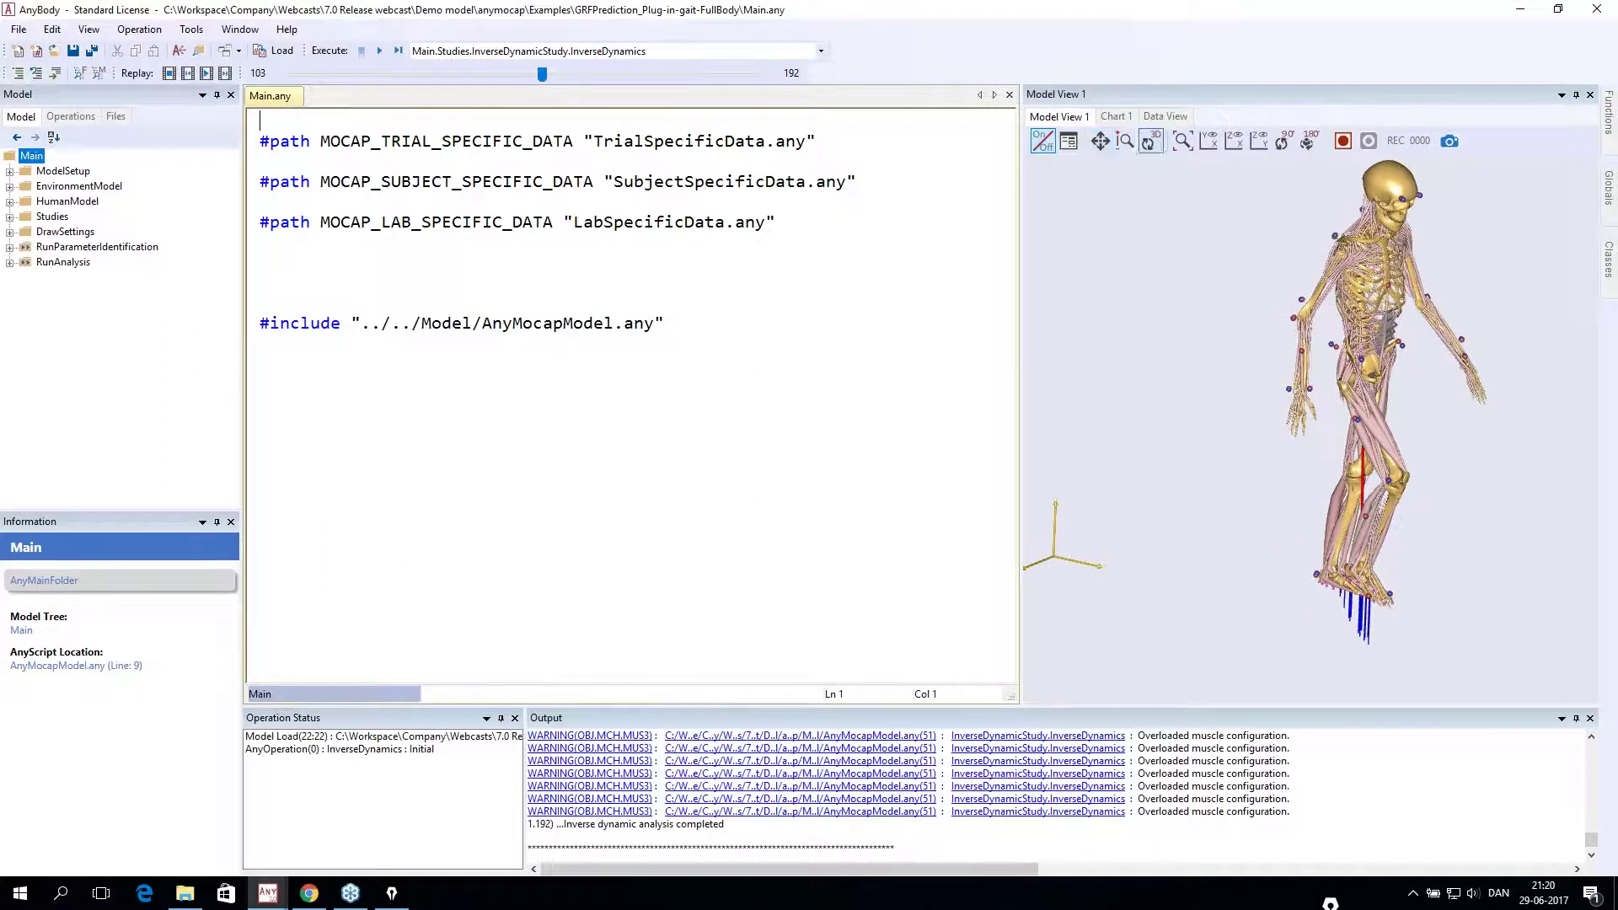
- Scrub the inverse dynamics replay to frame 135
{"action": "mouse_move", "coordinate": [242, 62]}
{"action": "left_mouse_down"}
{"action": "mouse_move", "coordinate": [814, 56]}
{"action": "mouse_move", "coordinate": [814, 93]}
{"action": "mouse_move", "coordinate": [630, 91]}
{"action": "left_mouse_up"}
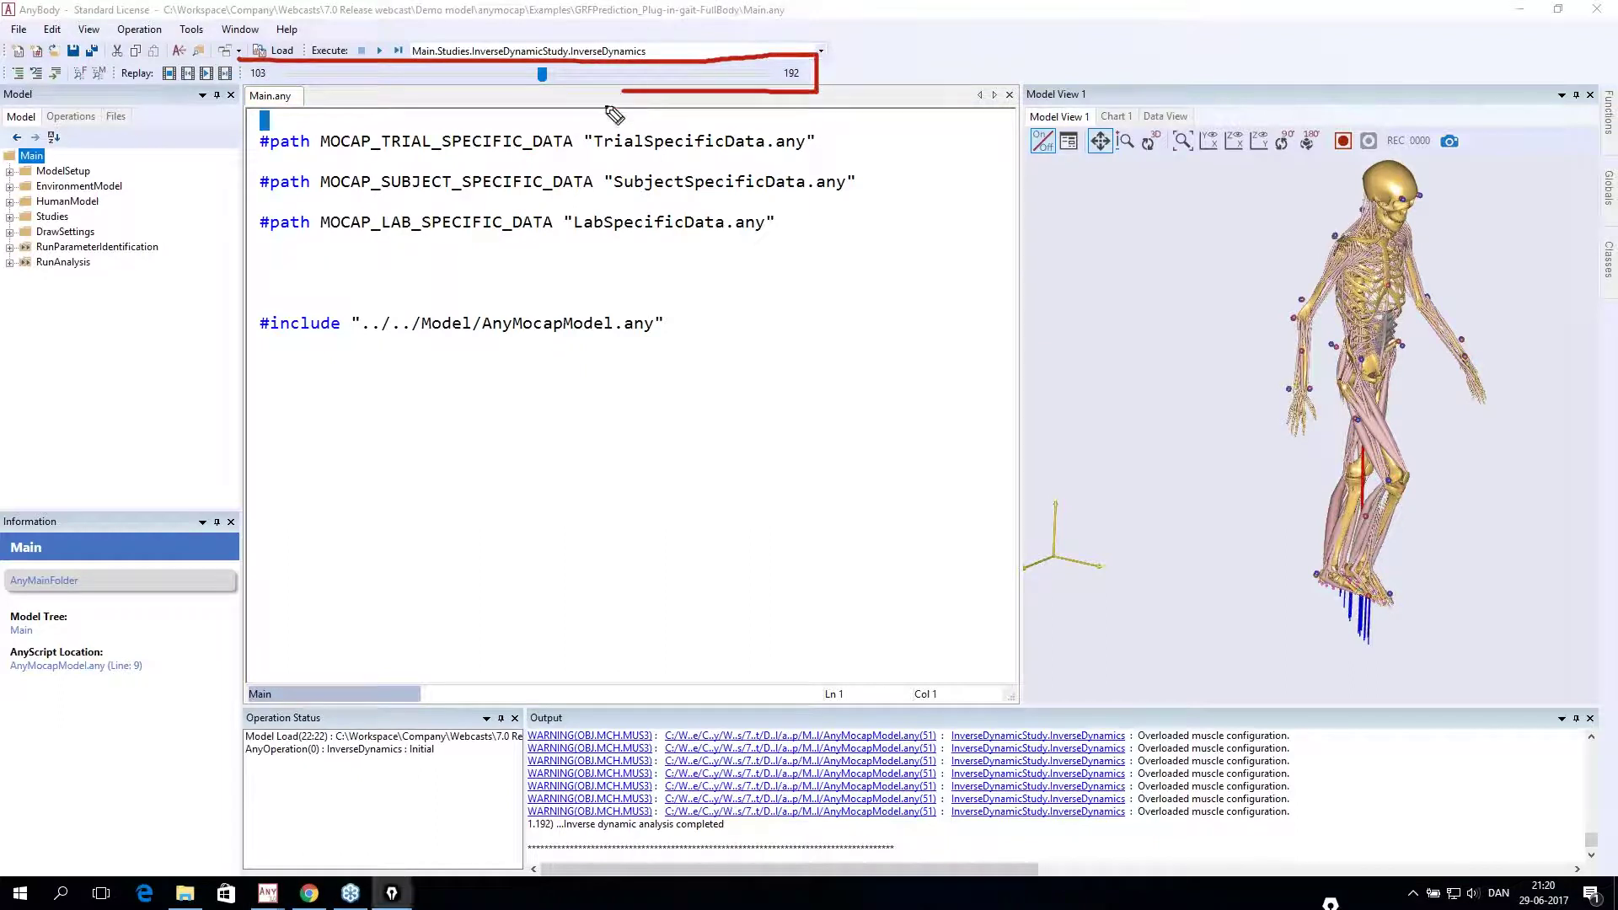
{"action": "key", "text": "Escape"}
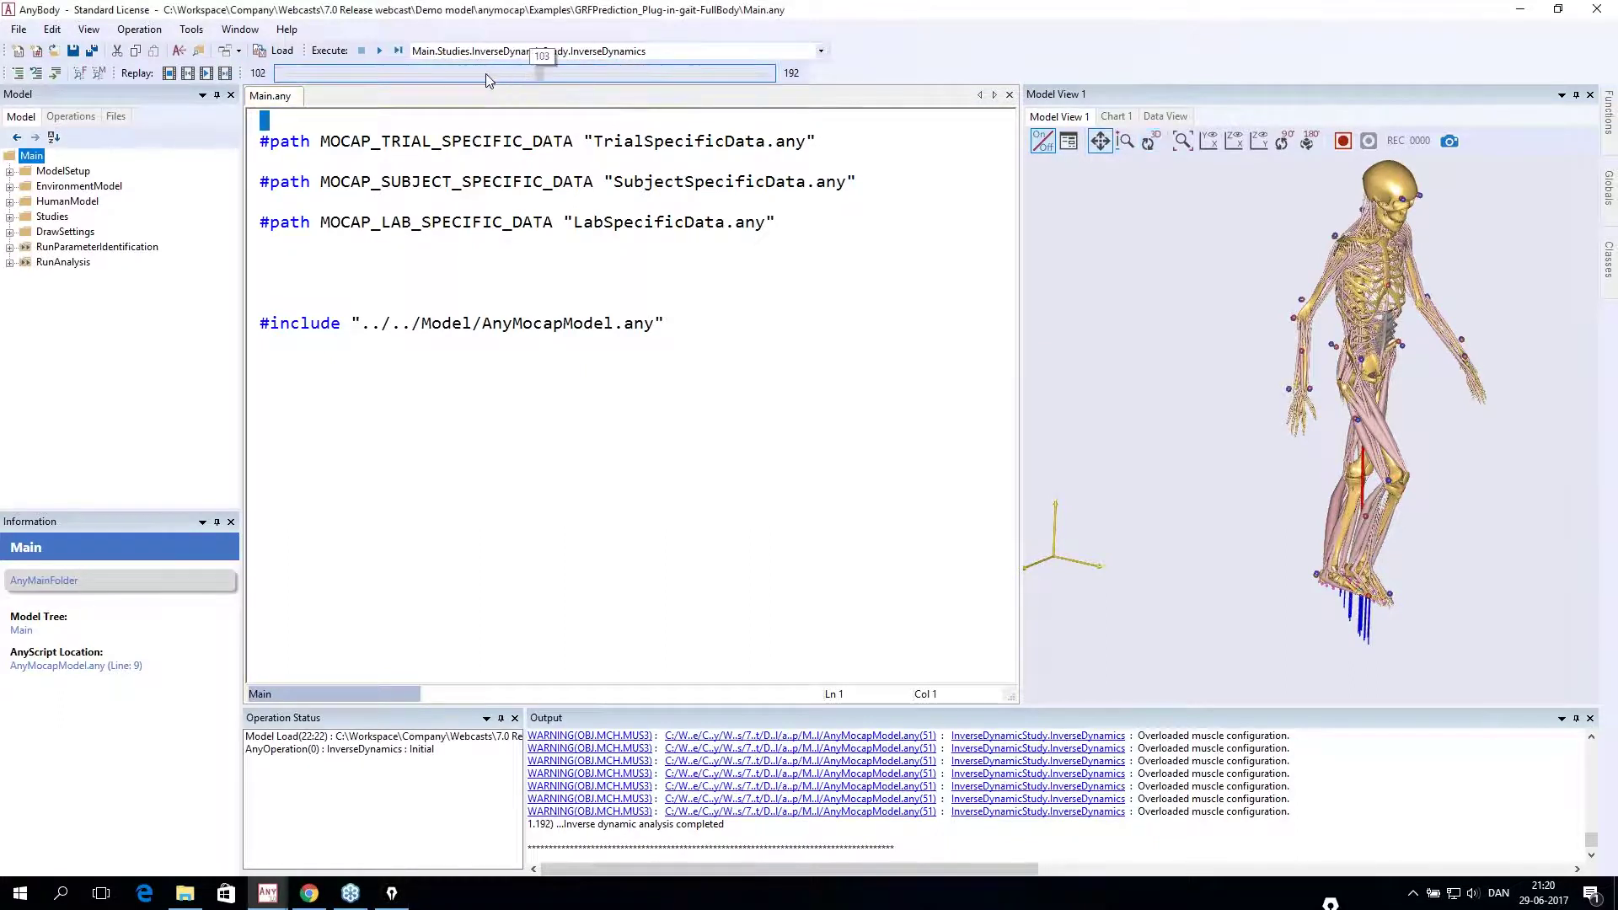
{"action": "left_click_drag", "start_coordinate": [541, 74], "coordinate": [623, 74]}
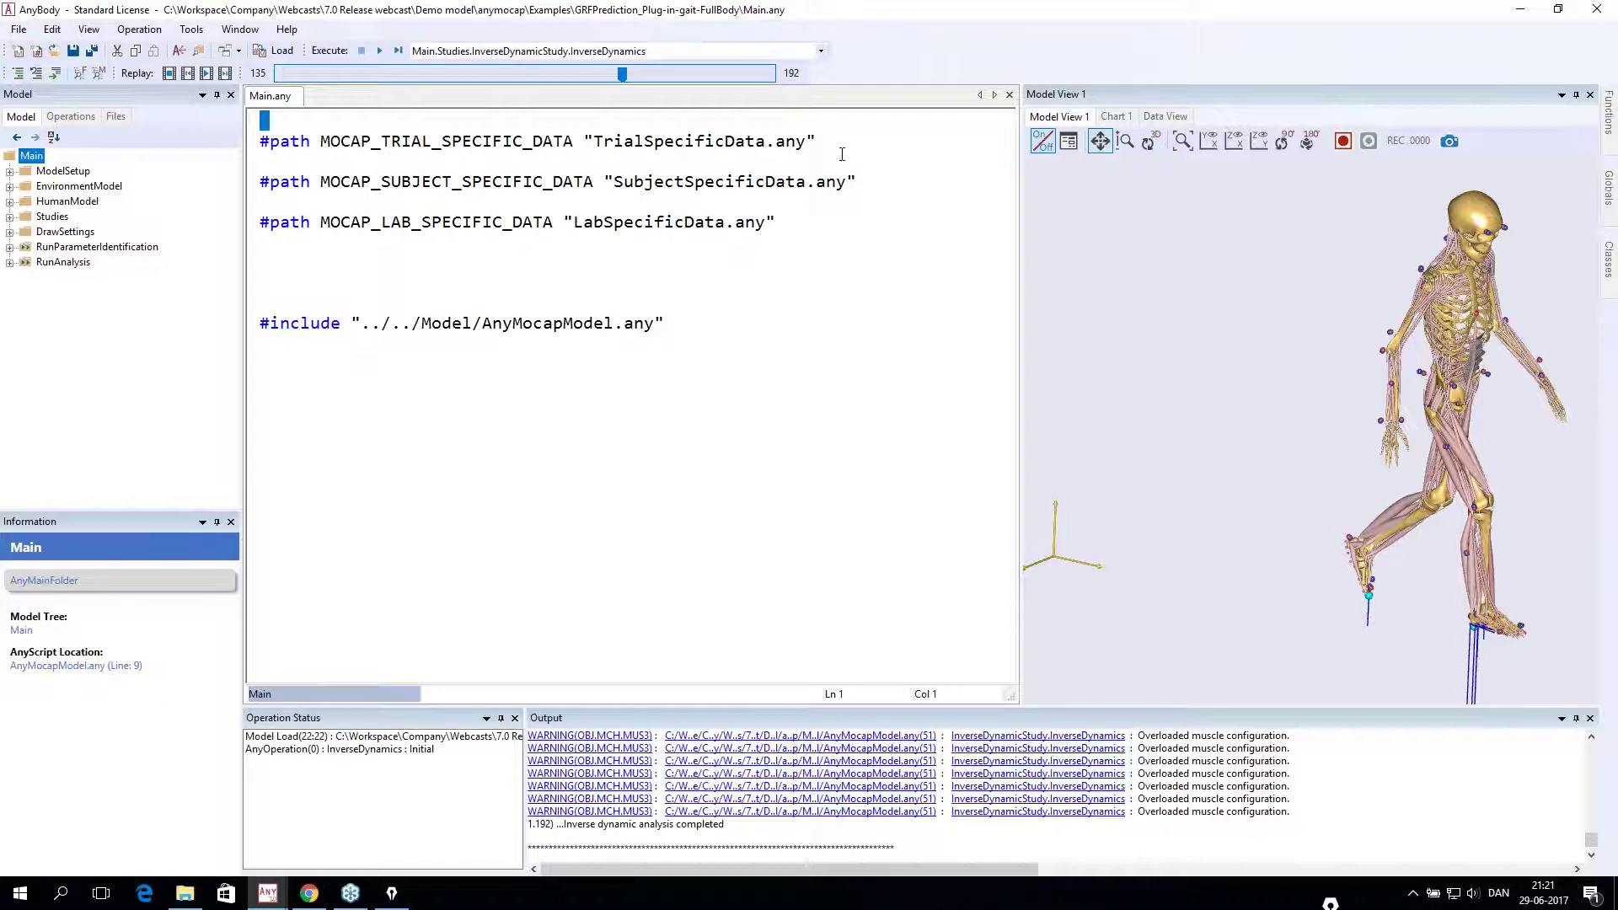
{"action": "left_click", "coordinate": [1607, 32]}
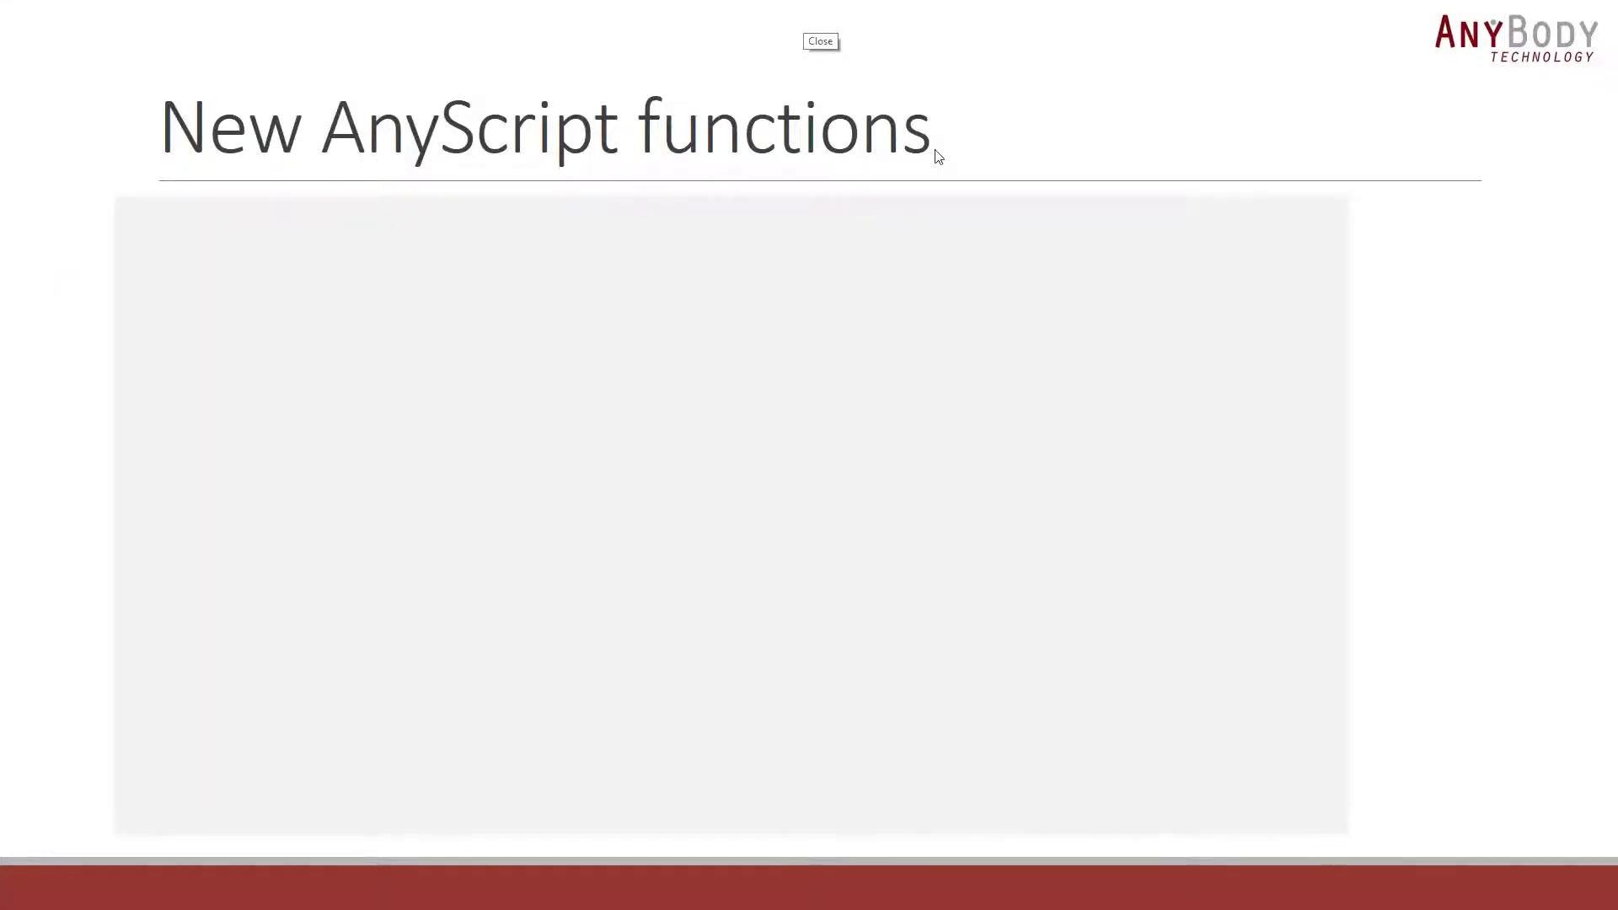
{"action": "key", "text": "Left"}
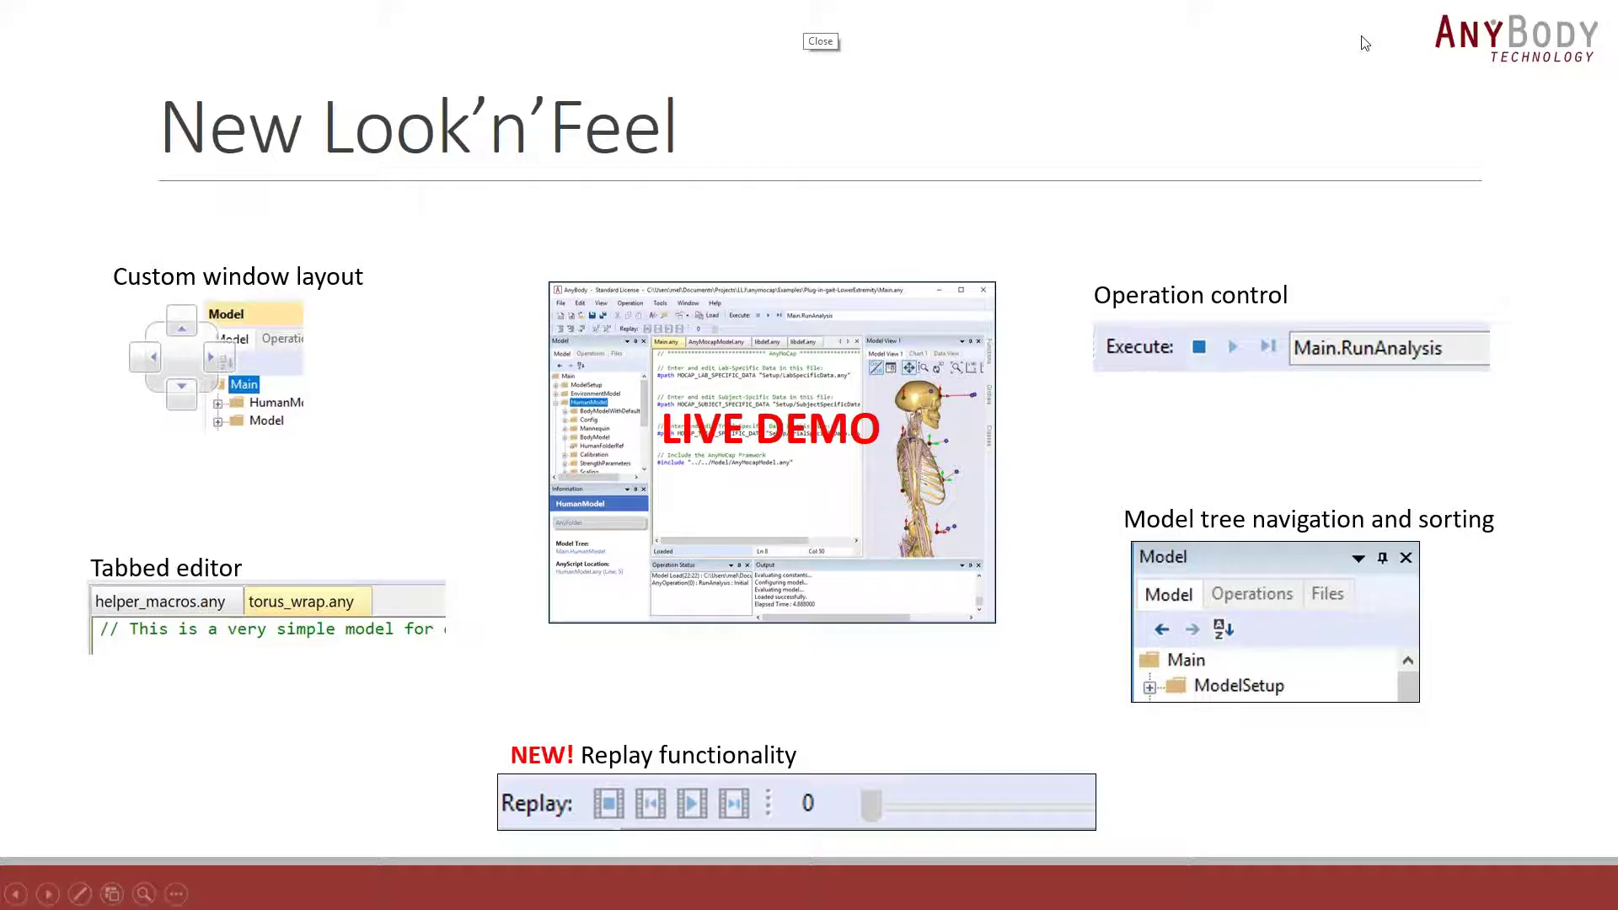
{"action": "key", "text": "Right"}
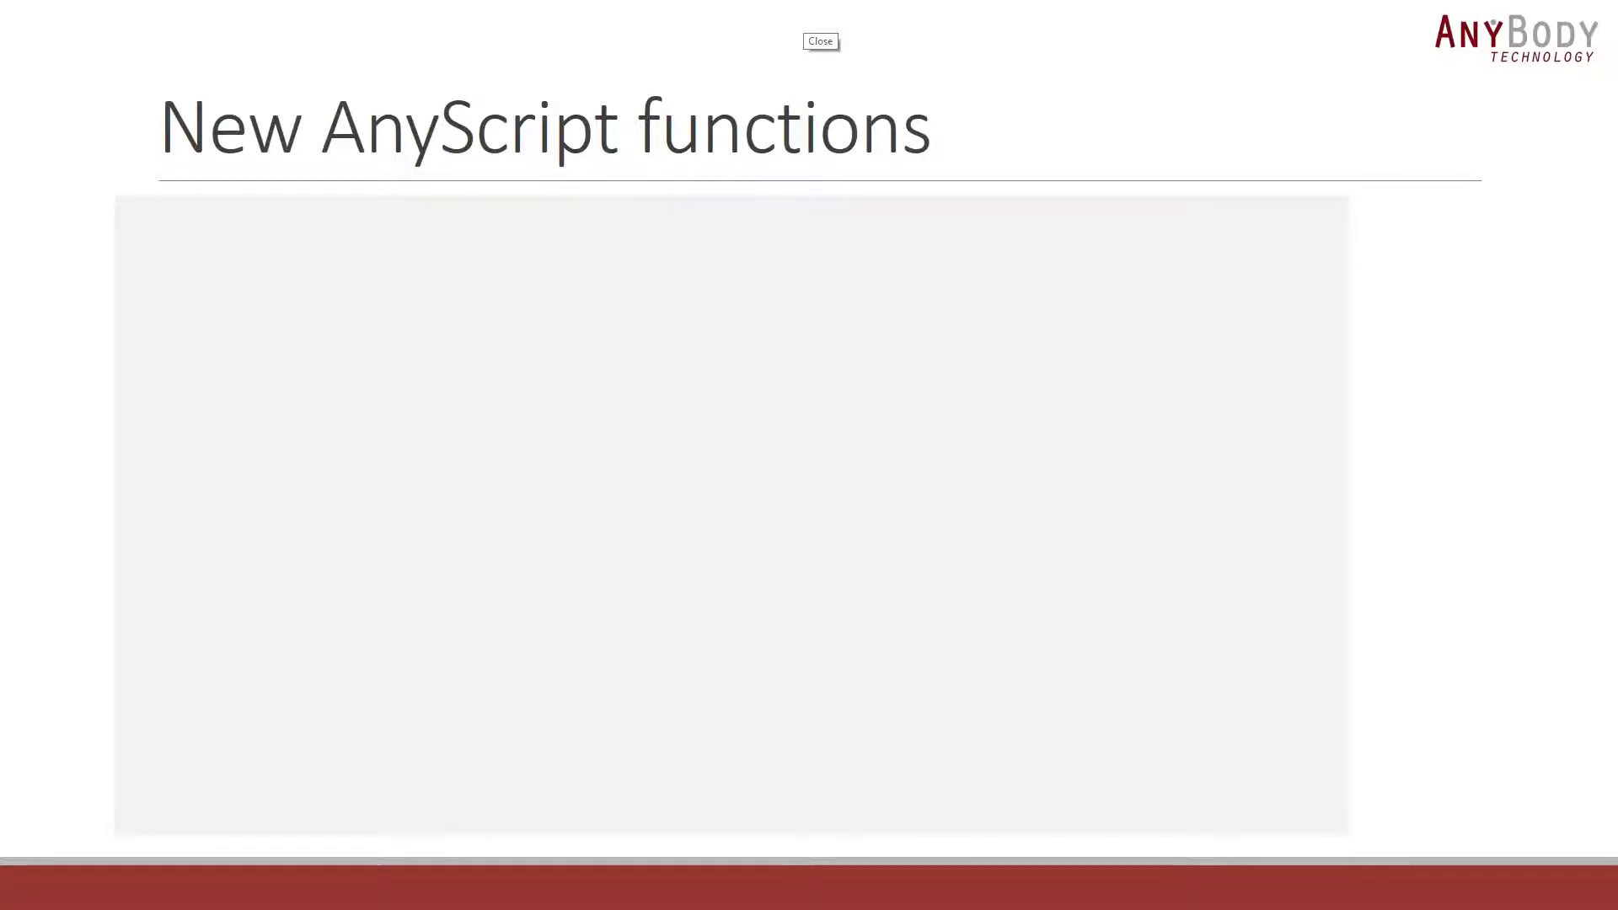
{"action": "key", "text": "Right"}
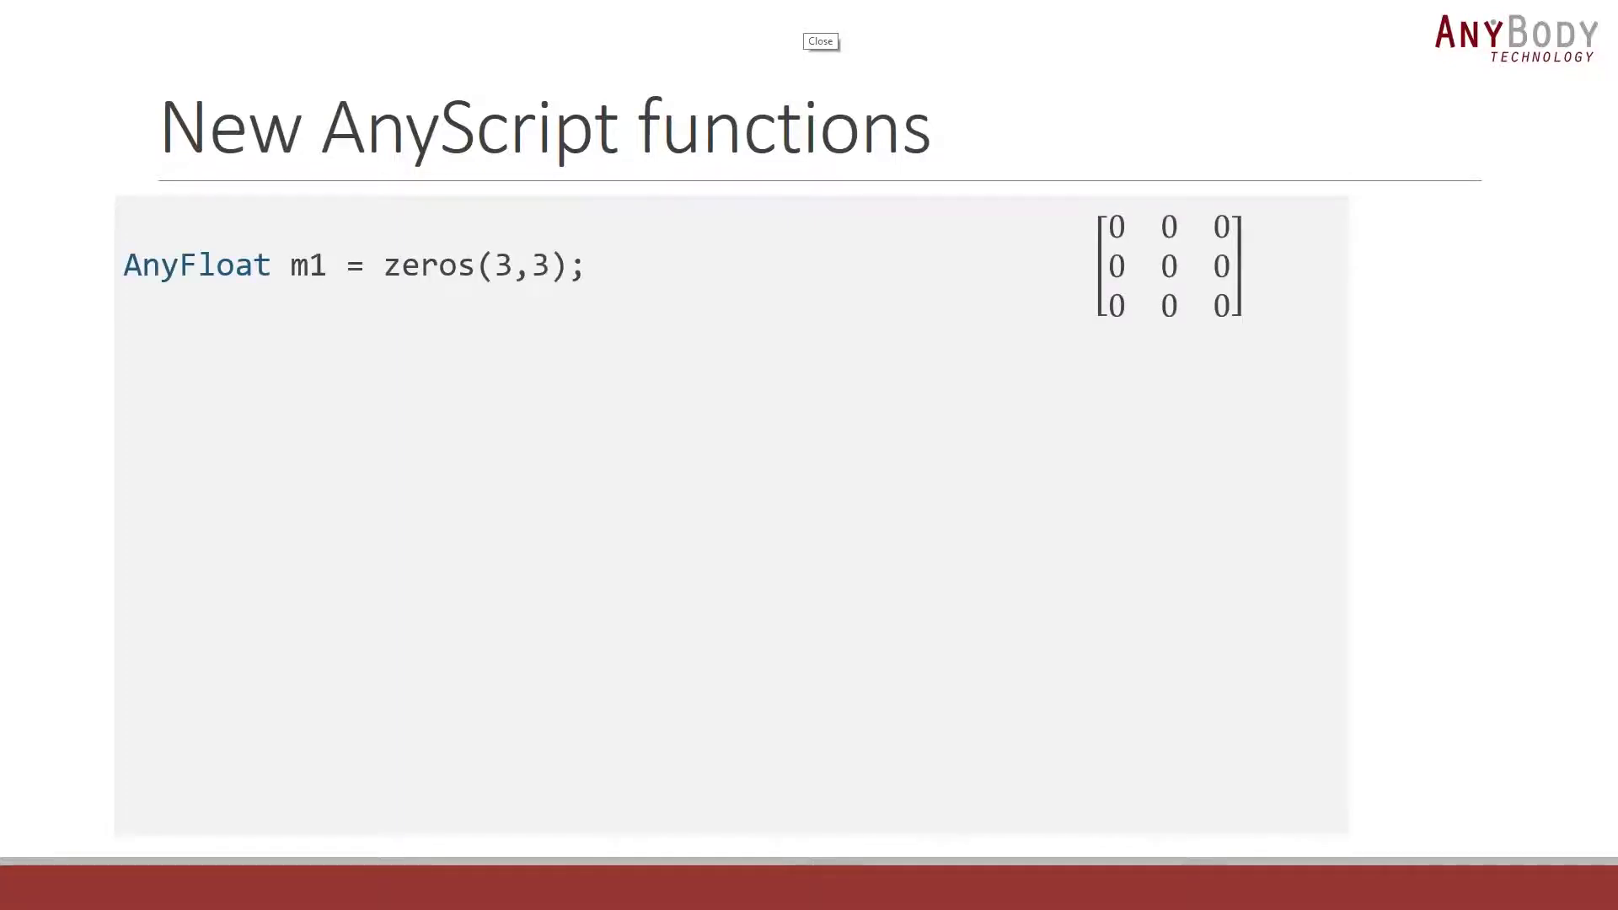